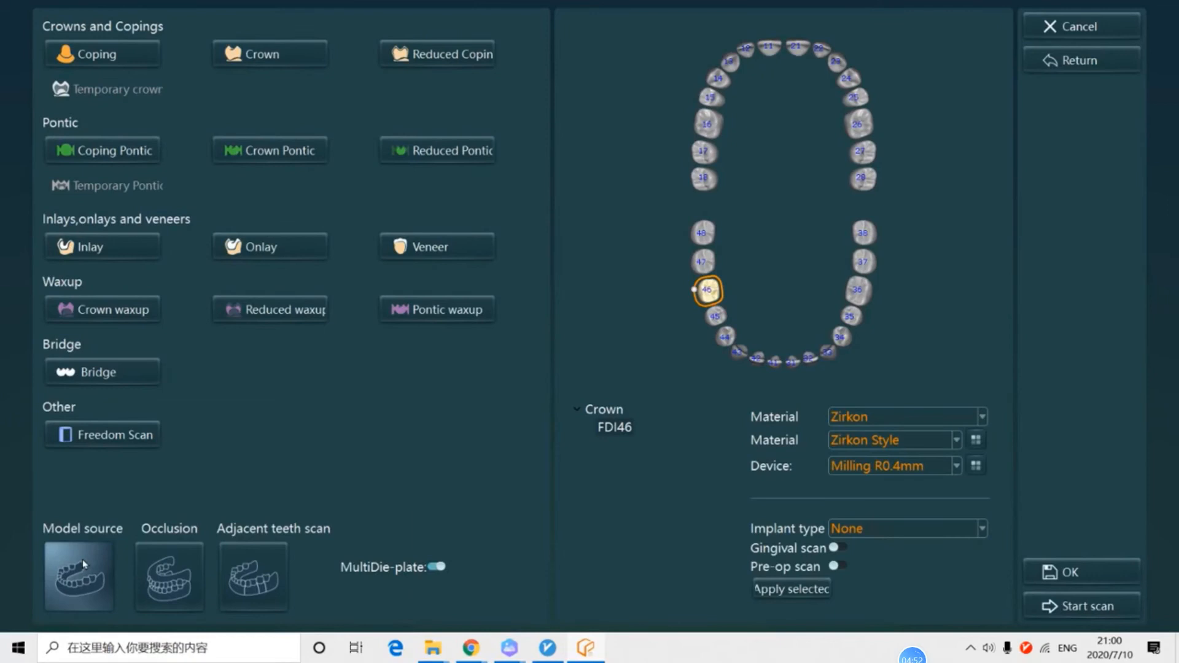
Step: Set the model source to imported files and the occlusion to an opposing jaw model, and start the design
{"action": "left_click", "coordinate": [80, 575]}
{"action": "left_click", "coordinate": [166, 508]}
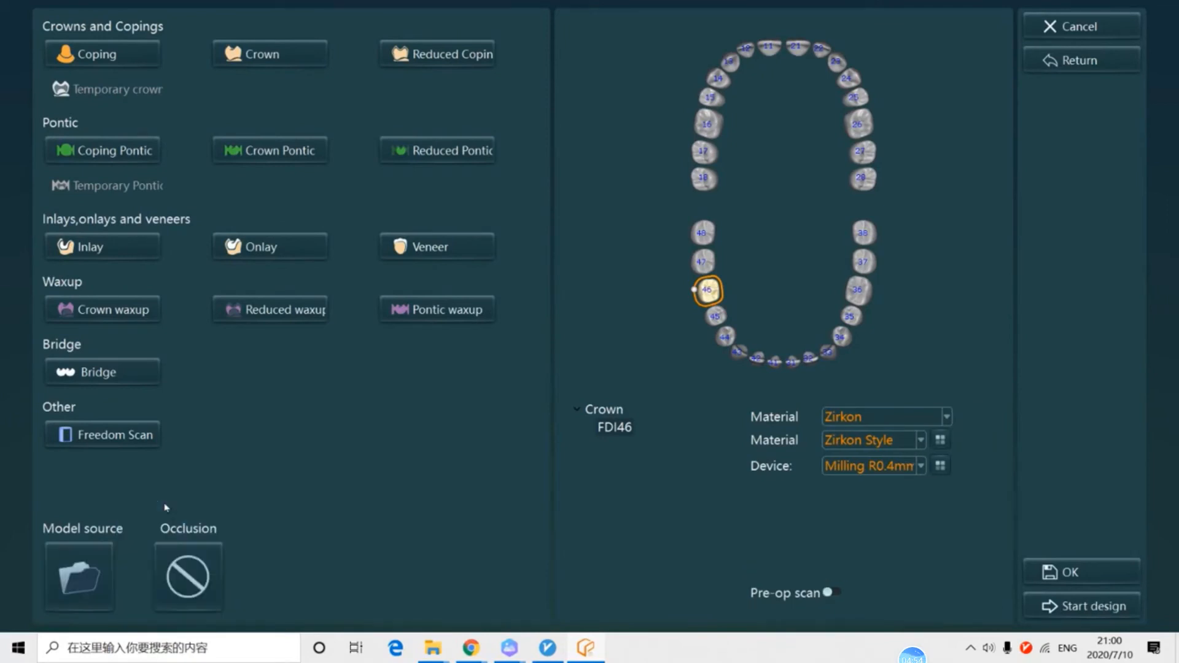
{"action": "left_click", "coordinate": [203, 580]}
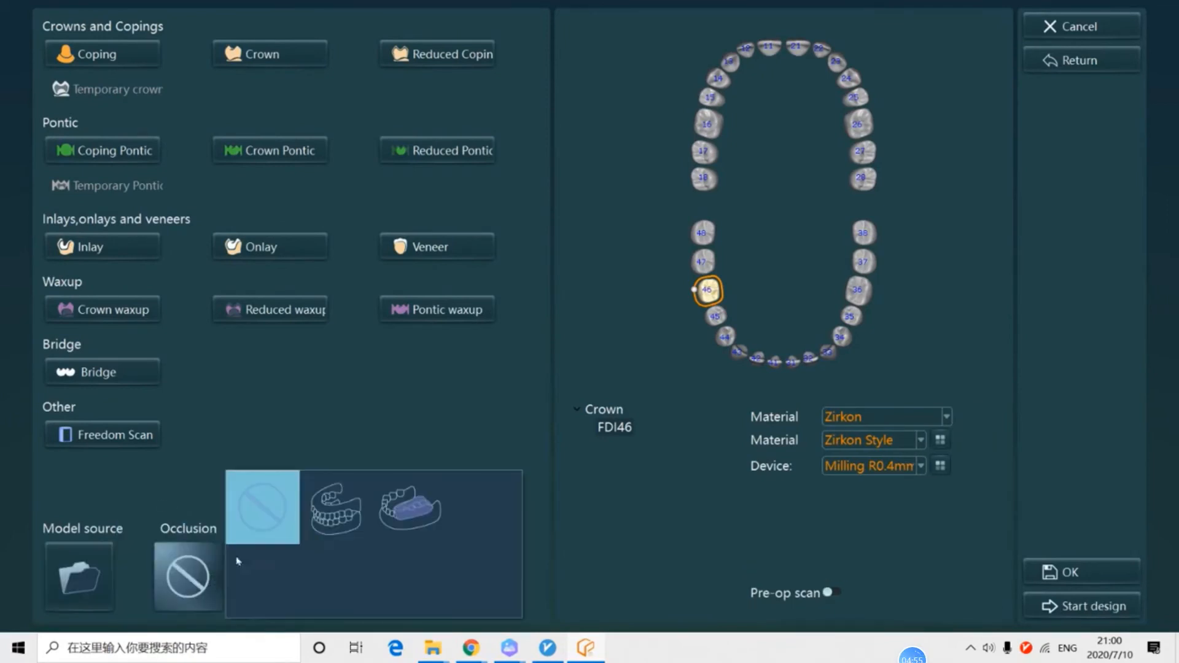
{"action": "left_click", "coordinate": [324, 527]}
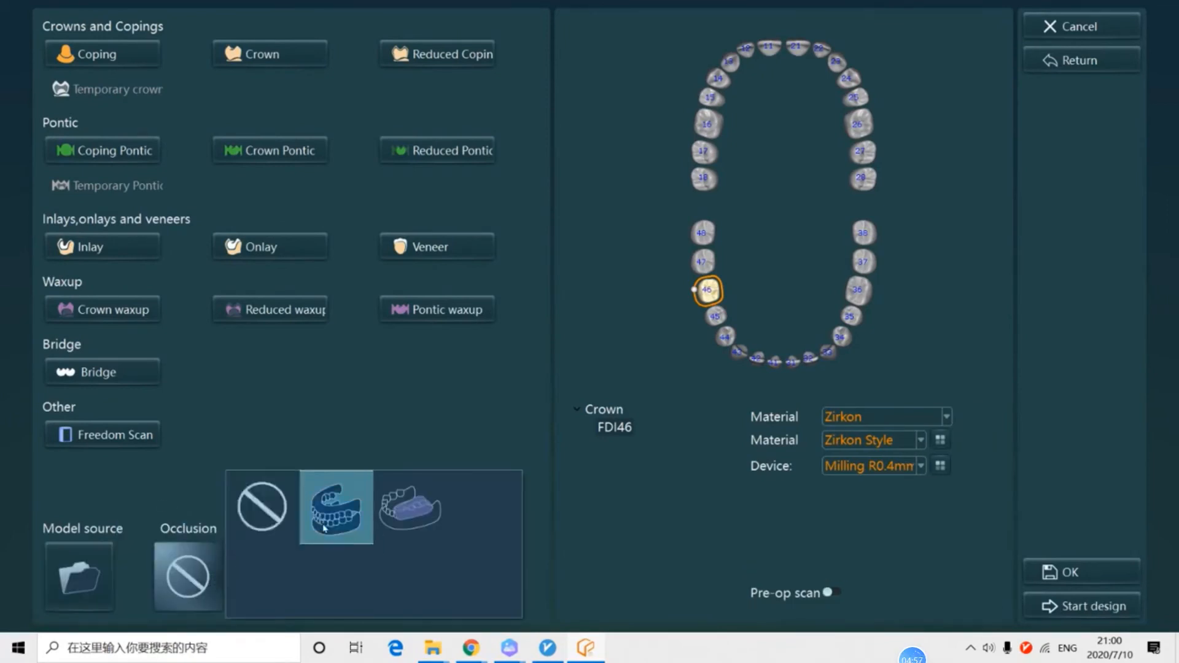
{"action": "left_click", "coordinate": [1044, 608]}
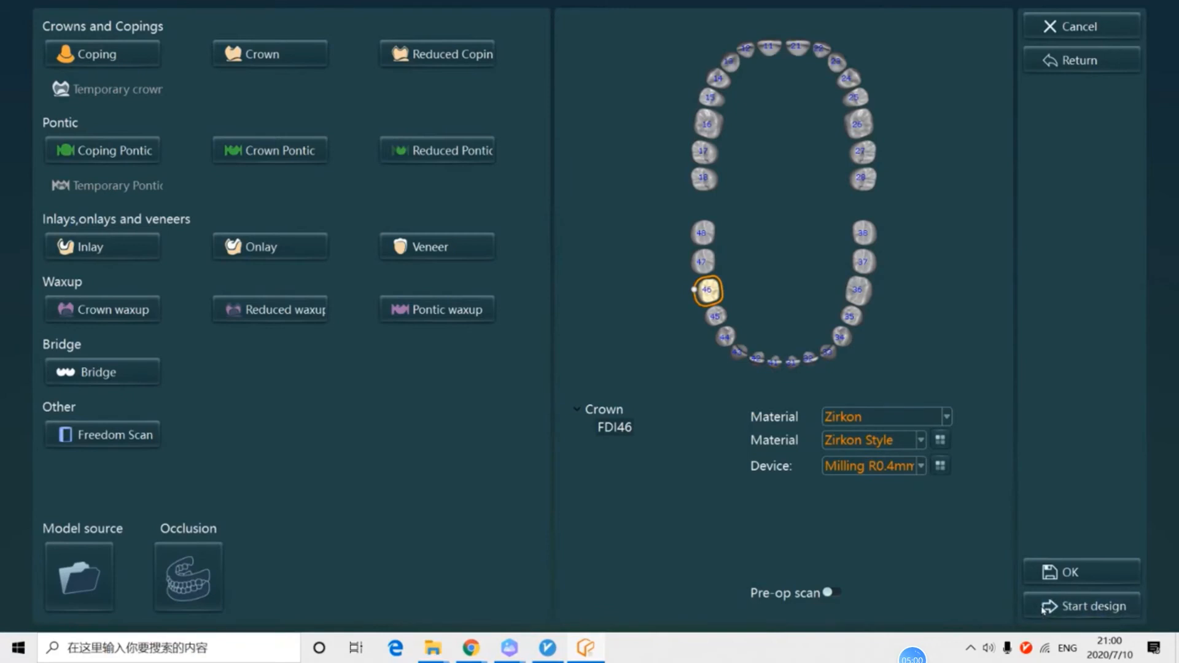
Step: Load 46_lower_aligned.stl as the lower jaw and upper_aligned.stl as the opposite jaw from the 单冠 扫描数据 folder, and dismiss the splash window
{"action": "left_click", "coordinate": [224, 36]}
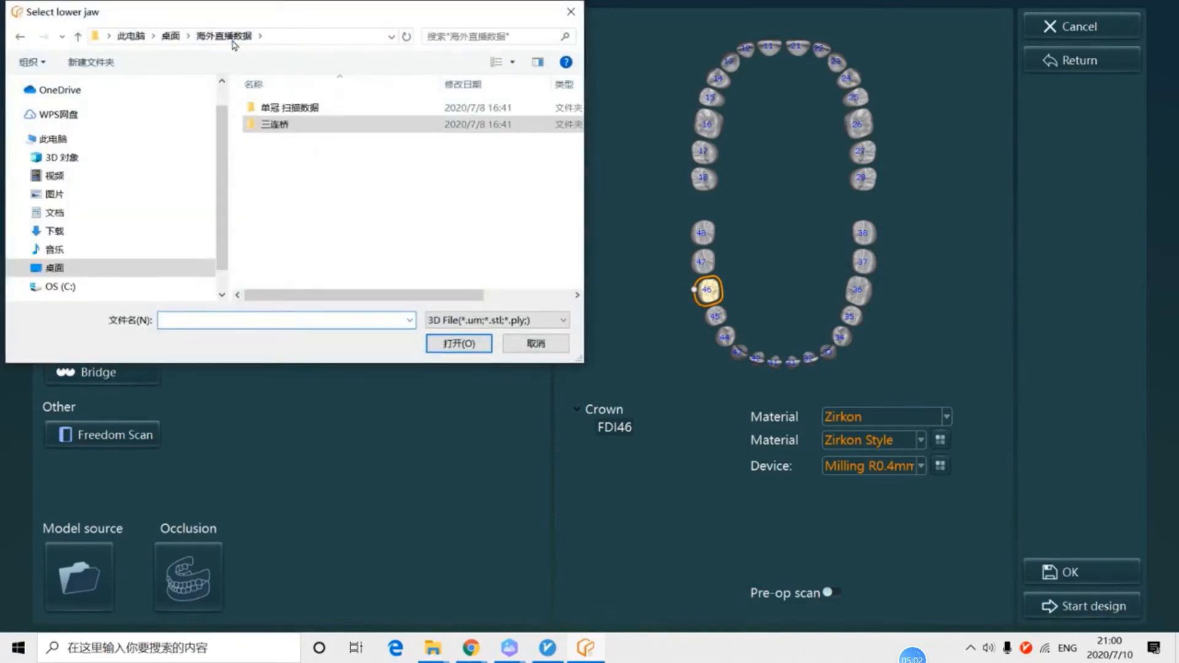
{"action": "double_click", "coordinate": [287, 112]}
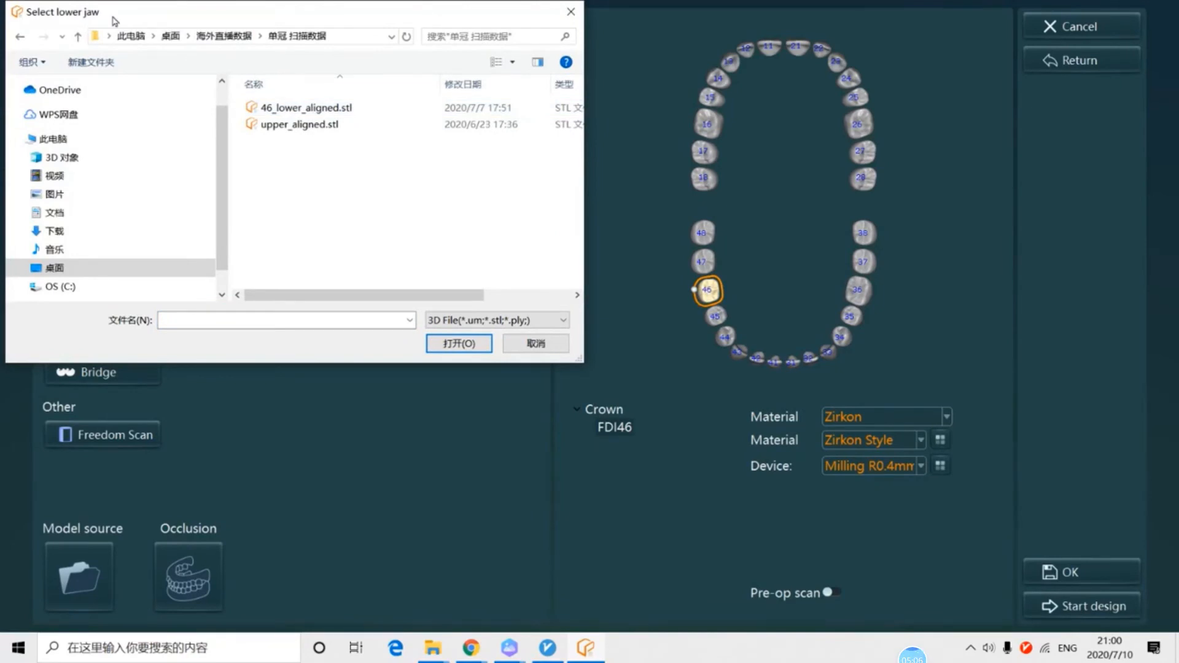
{"action": "double_click", "coordinate": [304, 108]}
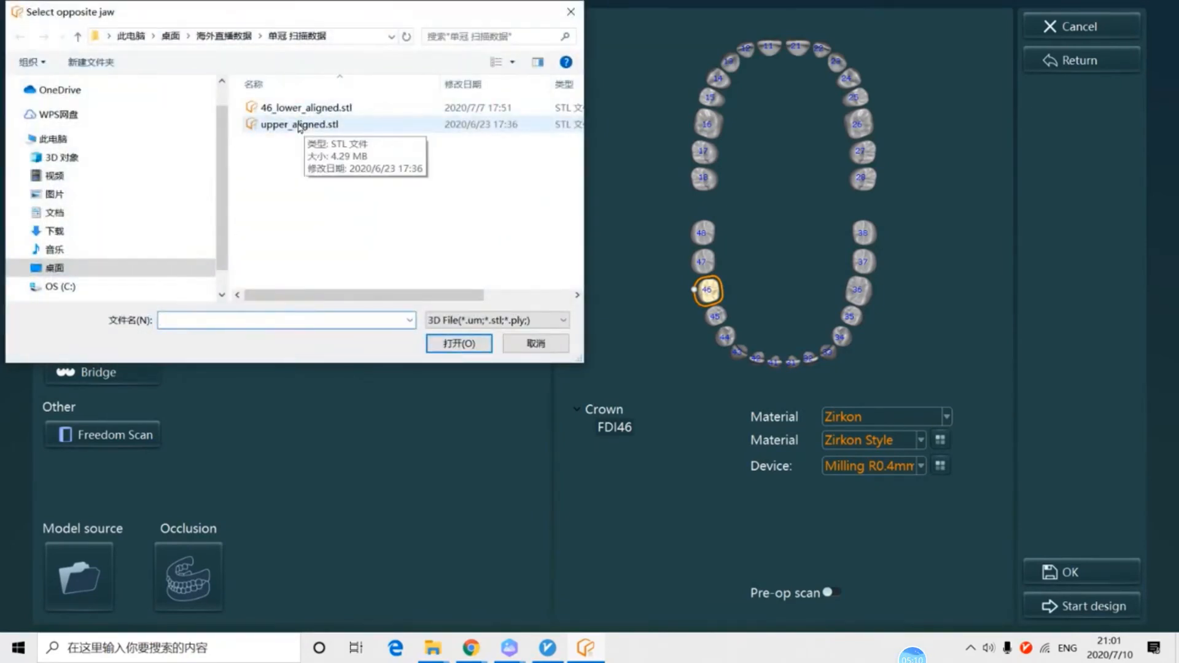
{"action": "double_click", "coordinate": [300, 125]}
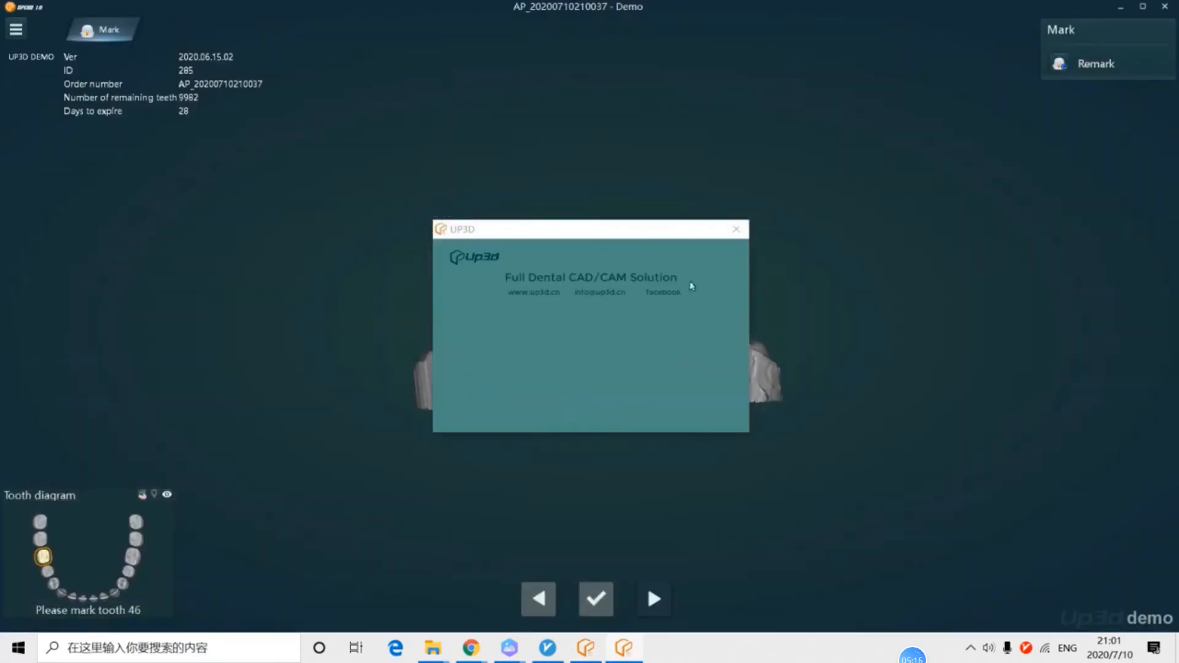
{"action": "left_click", "coordinate": [735, 230]}
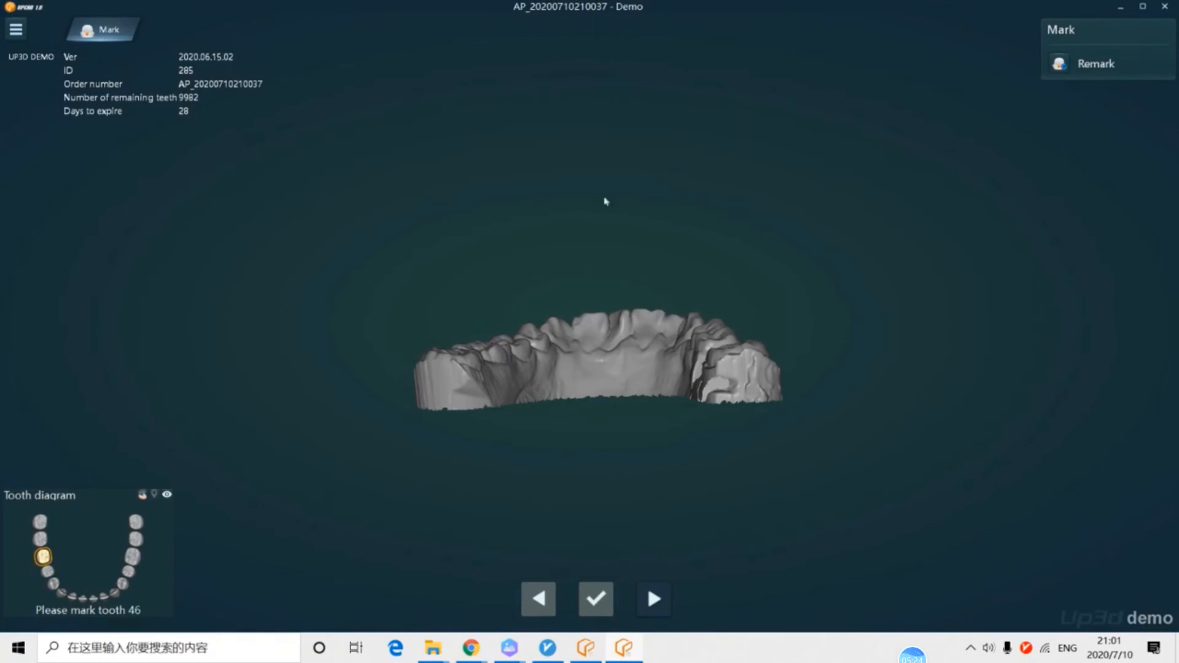
Step: Mark tooth 46 on the margin edge of the prepared molar and continue to margin detection
{"action": "left_click_drag", "start_coordinate": [606, 201], "coordinate": [568, 249]}
{"action": "scroll", "coordinate": [621, 324], "scroll_direction": "up", "scroll_amount": 3}
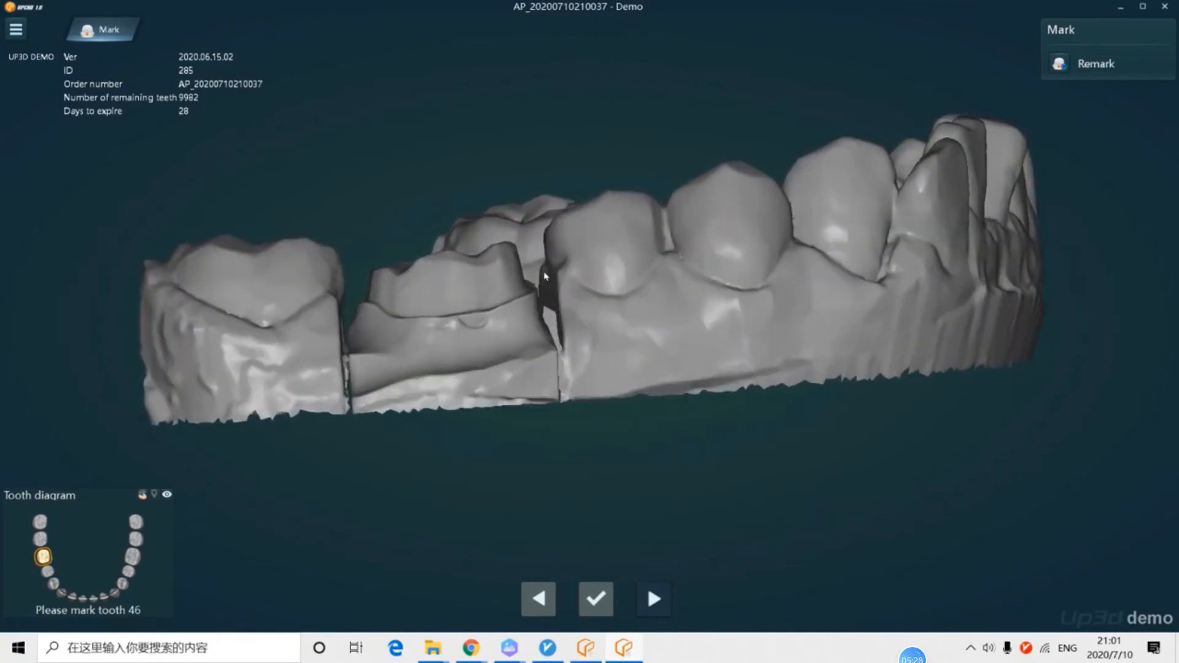
{"action": "left_click", "coordinate": [456, 315]}
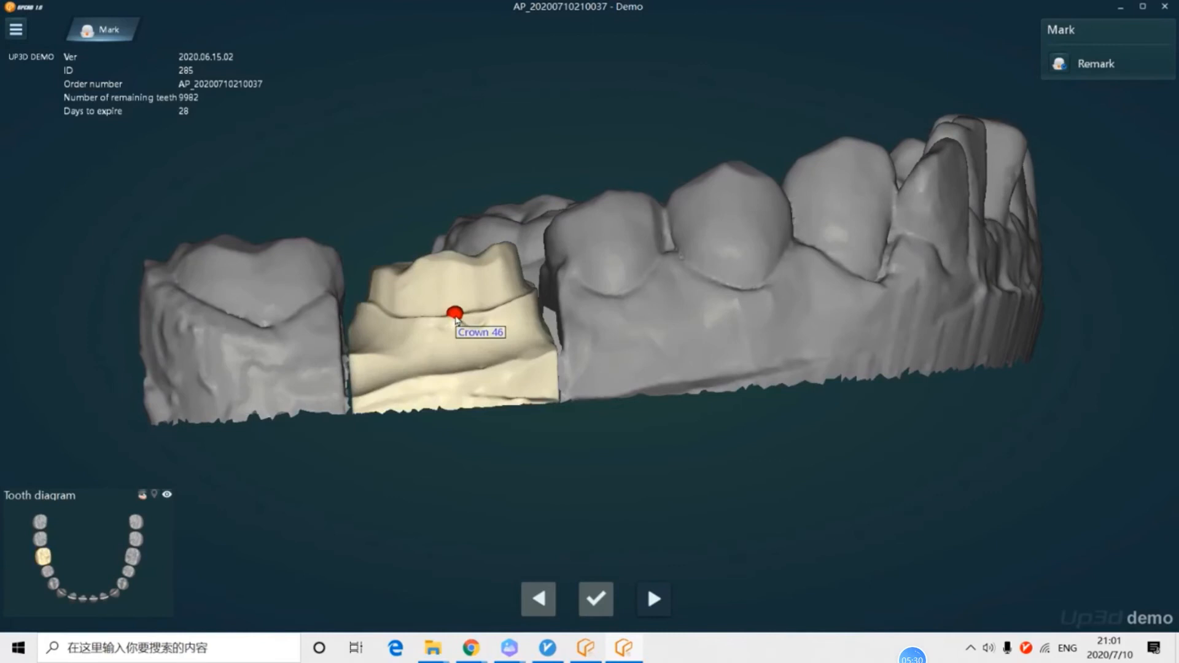
{"action": "left_click_drag", "start_coordinate": [457, 319], "coordinate": [456, 322]}
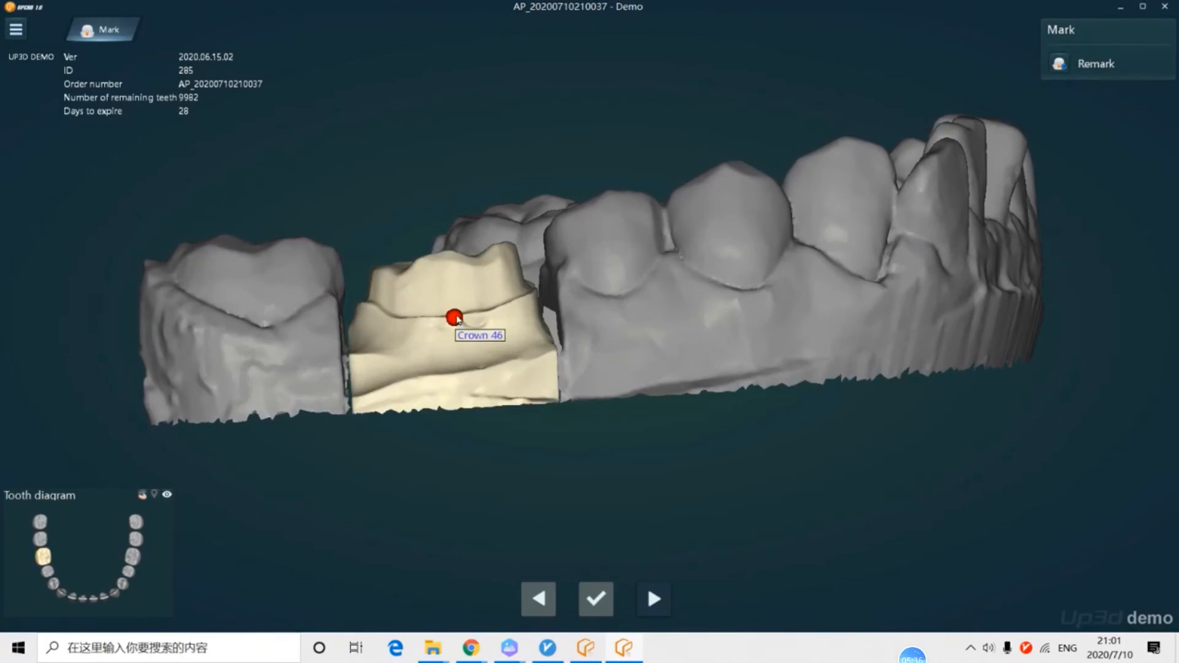
{"action": "left_click", "coordinate": [654, 599]}
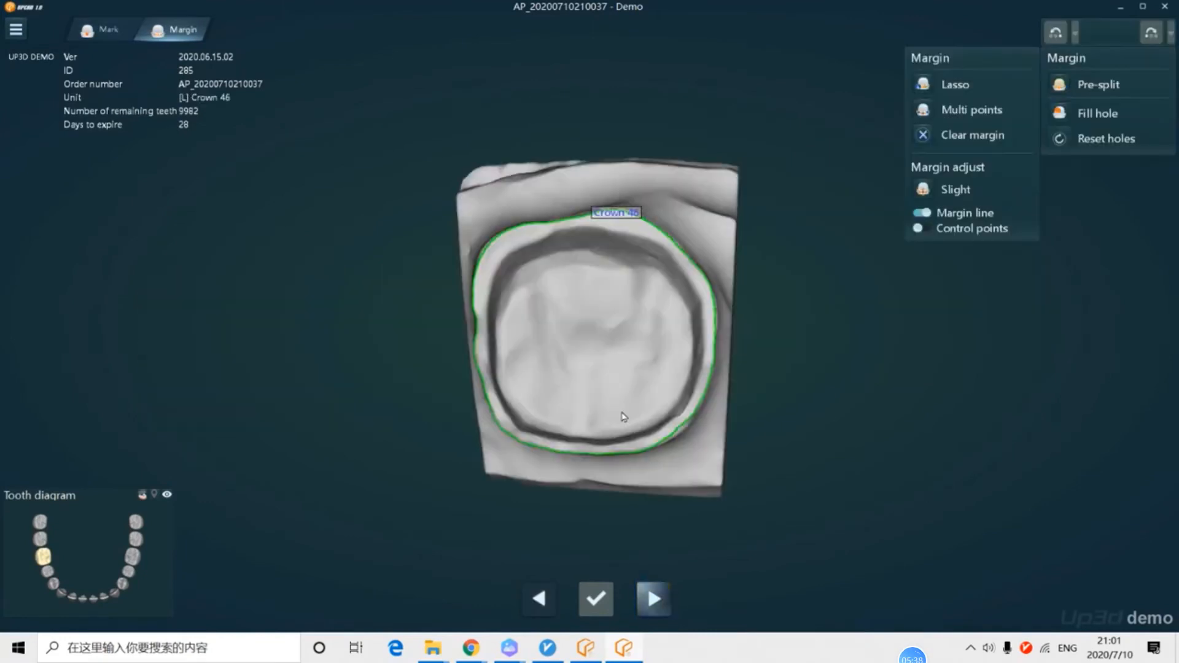
Step: Check the detected margin line around the crown 46 preparation and accept it
{"action": "right_click_drag", "start_coordinate": [623, 417], "coordinate": [694, 314]}
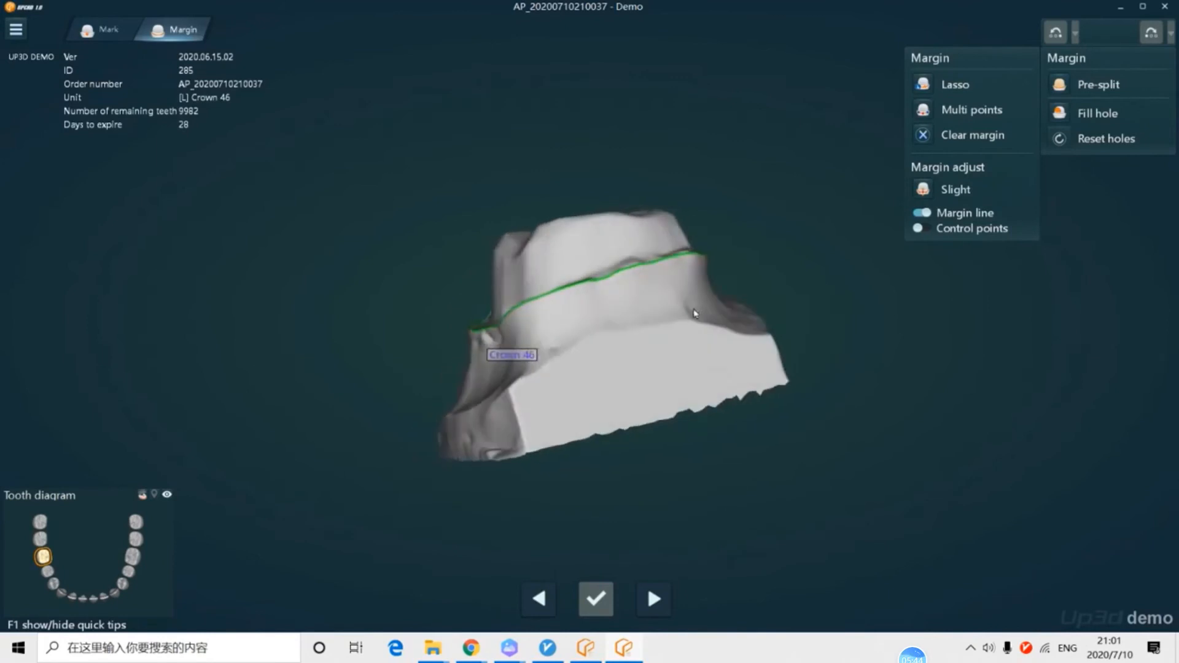
{"action": "scroll", "coordinate": [681, 320], "scroll_direction": "up", "scroll_amount": 5}
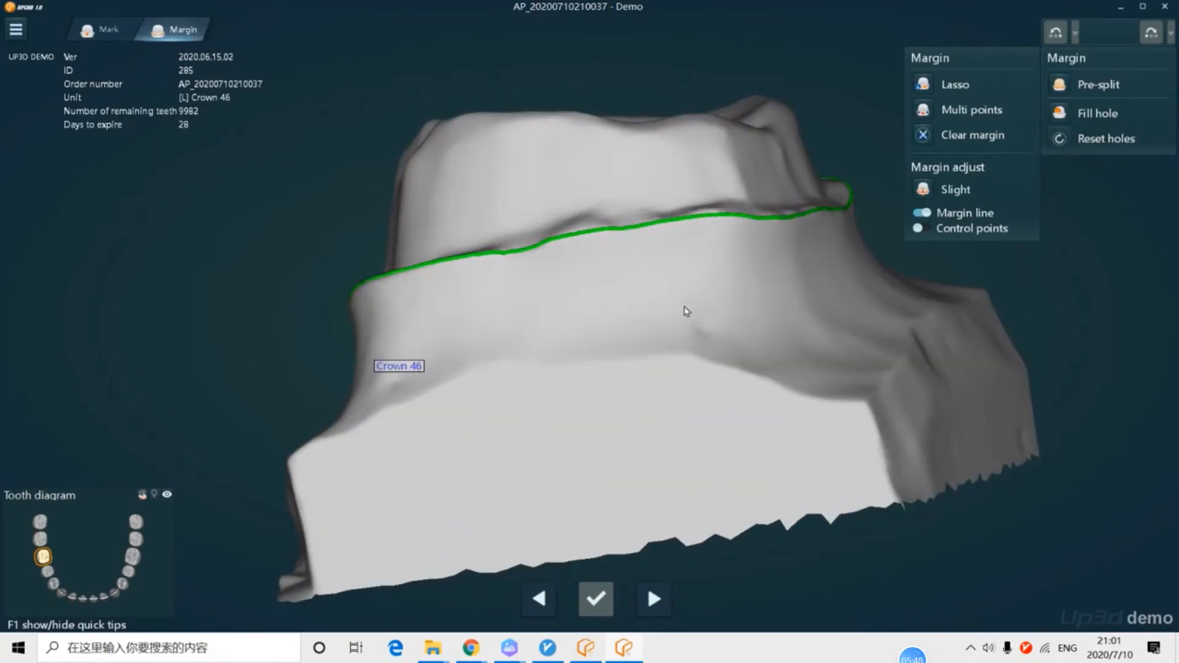
{"action": "right_click_drag", "start_coordinate": [687, 316], "coordinate": [639, 346]}
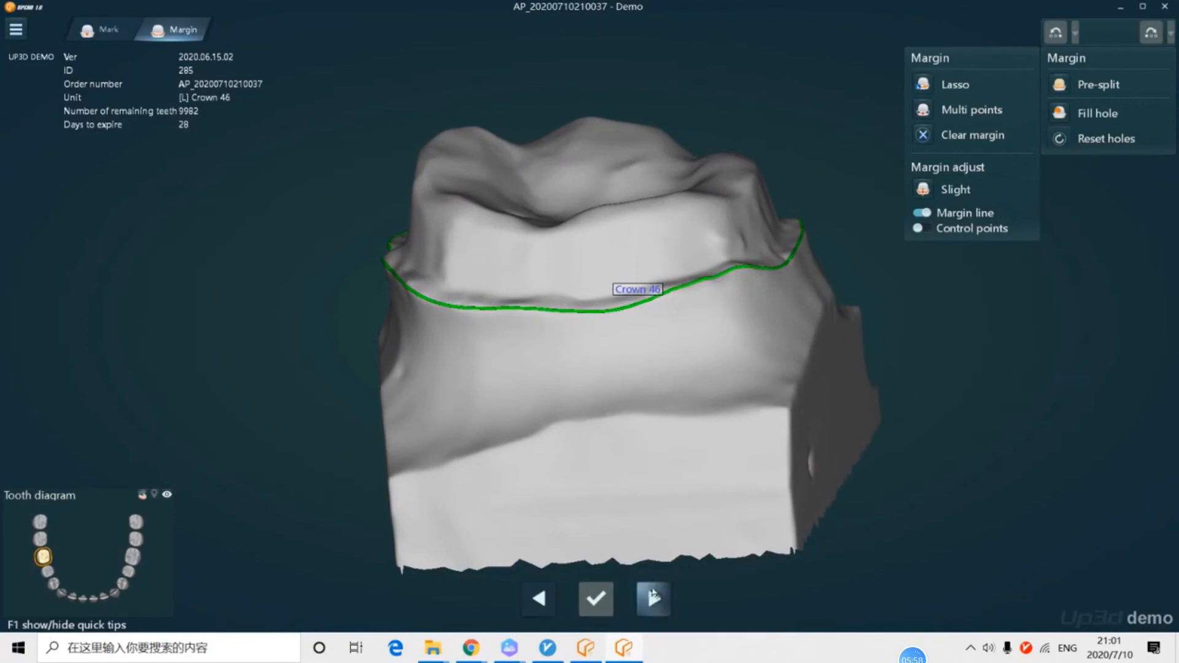
{"action": "left_click", "coordinate": [652, 599]}
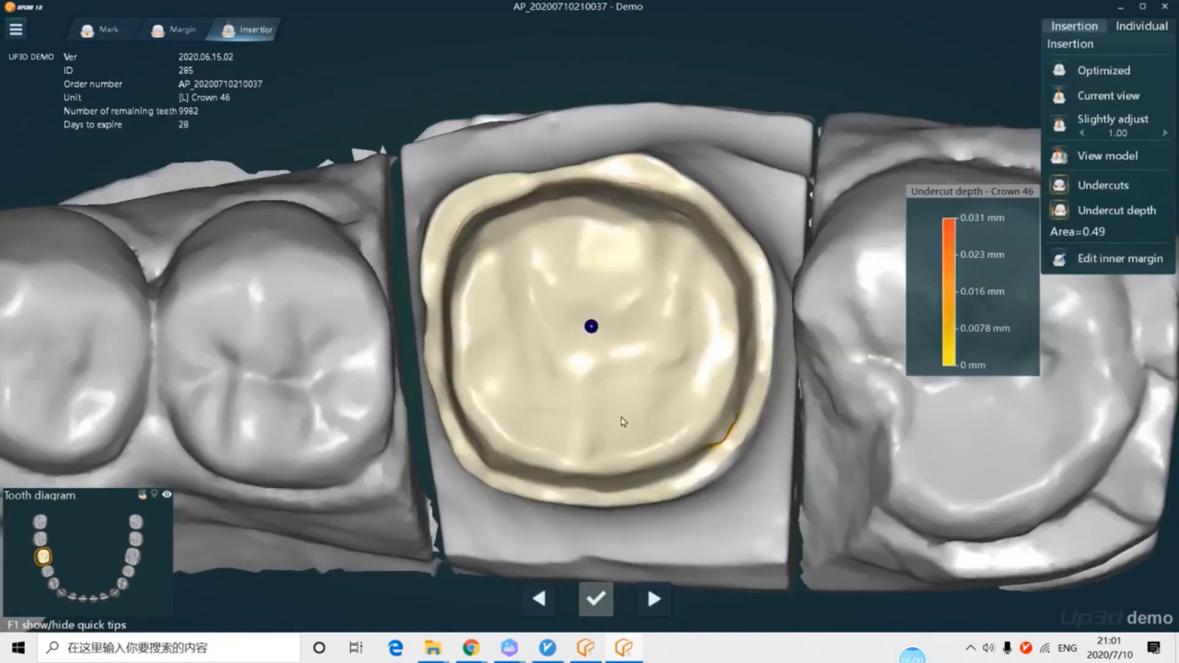
Step: Check the insertion direction and undercut areas on the crown 46 preparation, and accept the insertion direction
{"action": "right_click_drag", "start_coordinate": [621, 422], "coordinate": [661, 307]}
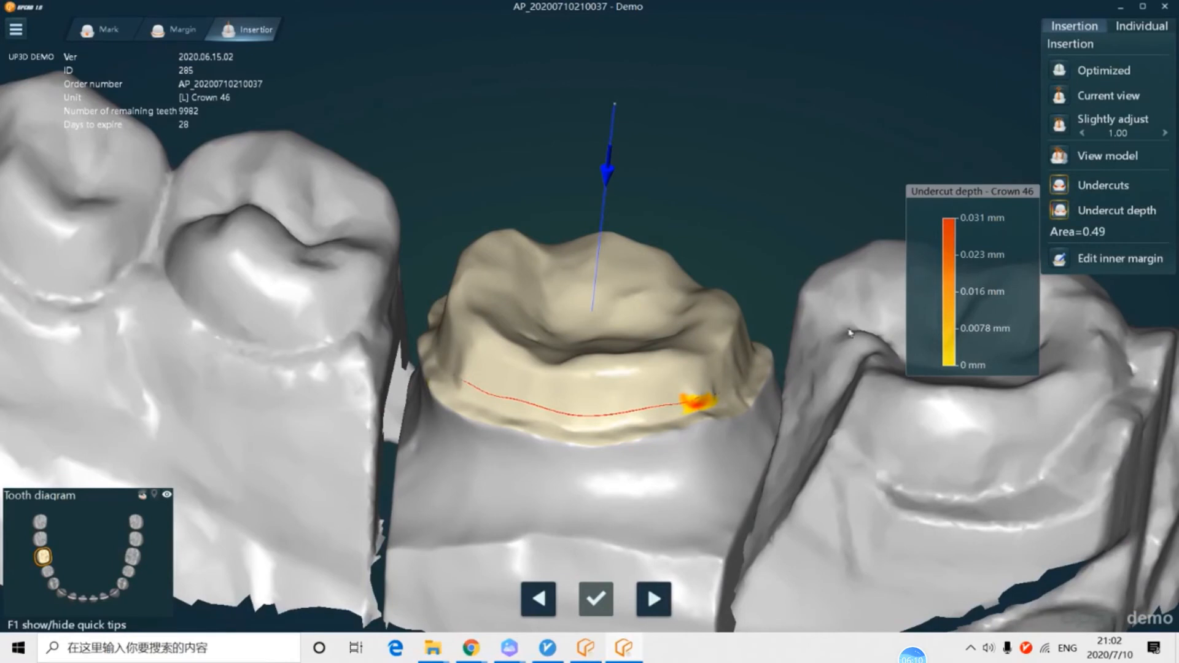
{"action": "right_click_drag", "start_coordinate": [788, 389], "coordinate": [665, 335]}
{"action": "scroll", "coordinate": [665, 335], "scroll_direction": "up", "scroll_amount": 1}
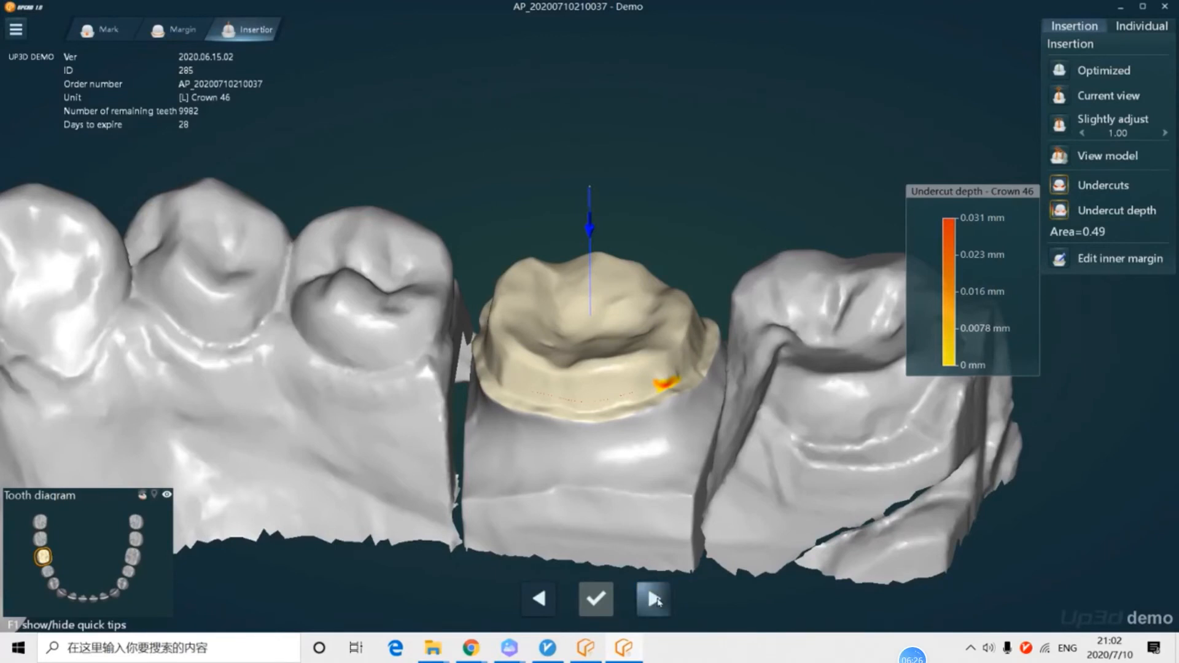
{"action": "left_click", "coordinate": [657, 599]}
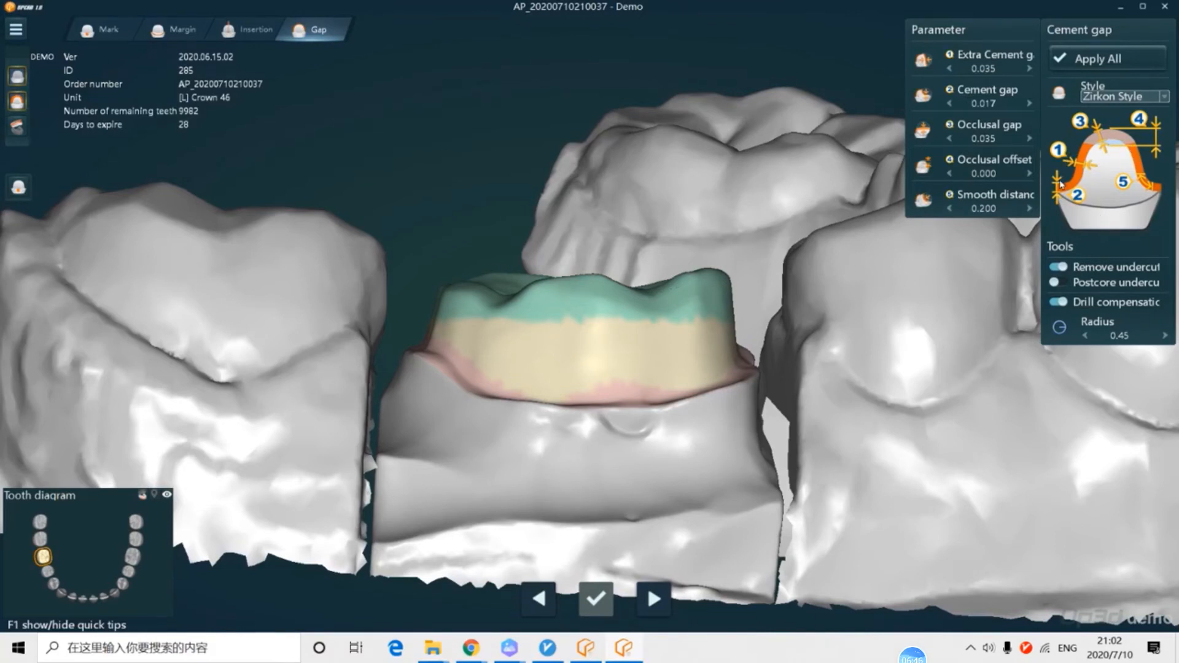
Step: Review the Zirkon Style cement gap zones on the preparation, accept the settings and generate the crown template
{"action": "scroll", "coordinate": [1064, 184], "scroll_direction": "up", "scroll_amount": 2}
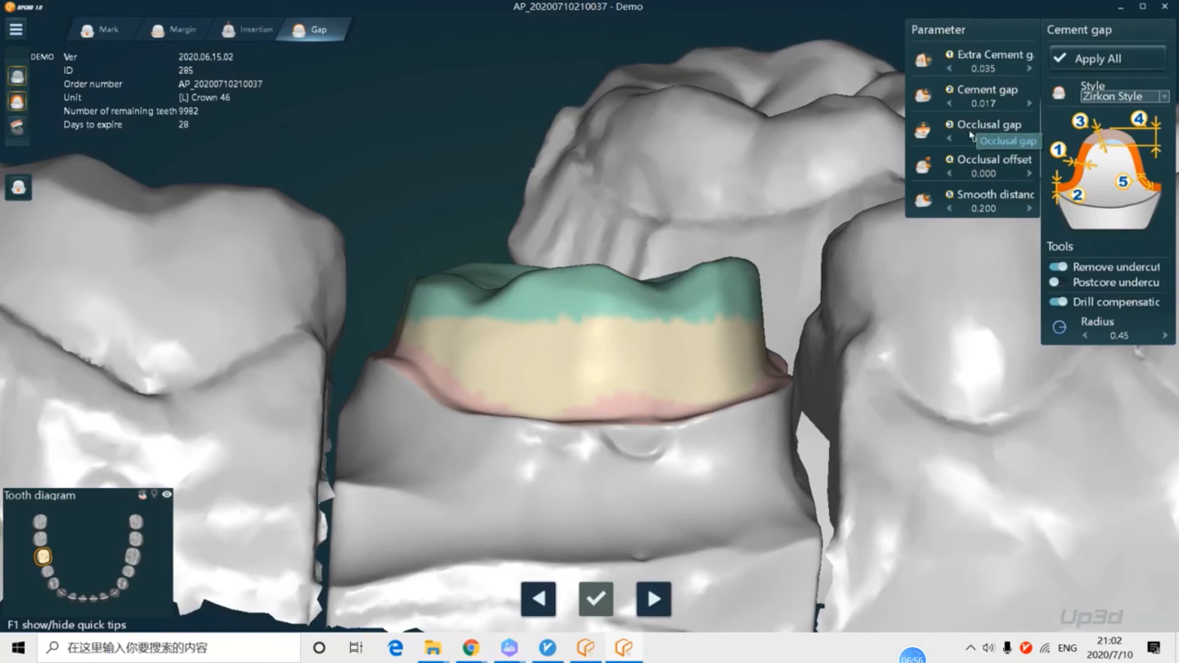
{"action": "scroll", "coordinate": [851, 205], "scroll_direction": "down", "scroll_amount": 2}
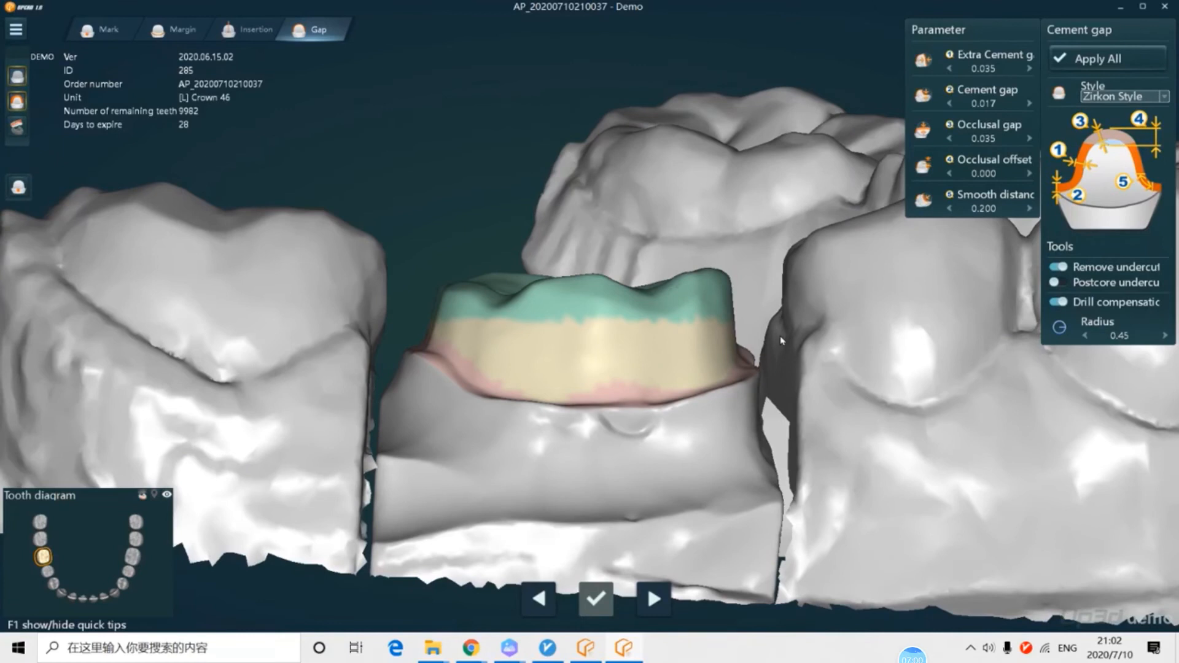
{"action": "left_click", "coordinate": [655, 599]}
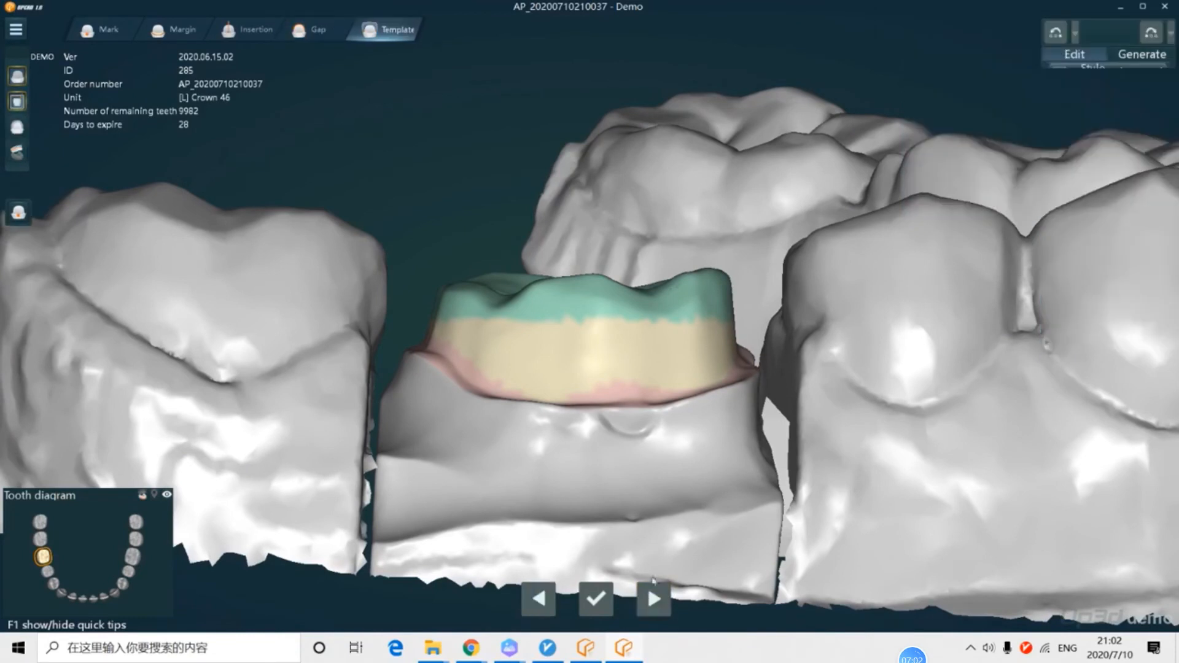
Step: Examine the generated crown 46 from above within the lower arch and open the library of alternative crown templates
{"action": "right_click_drag", "start_coordinate": [700, 375], "coordinate": [678, 252]}
{"action": "scroll", "coordinate": [678, 251], "scroll_direction": "down", "scroll_amount": 1}
{"action": "middle_click_drag", "start_coordinate": [809, 261], "coordinate": [476, 298]}
{"action": "scroll", "coordinate": [601, 219], "scroll_direction": "down", "scroll_amount": 4}
{"action": "right_click_drag", "start_coordinate": [567, 260], "coordinate": [695, 269]}
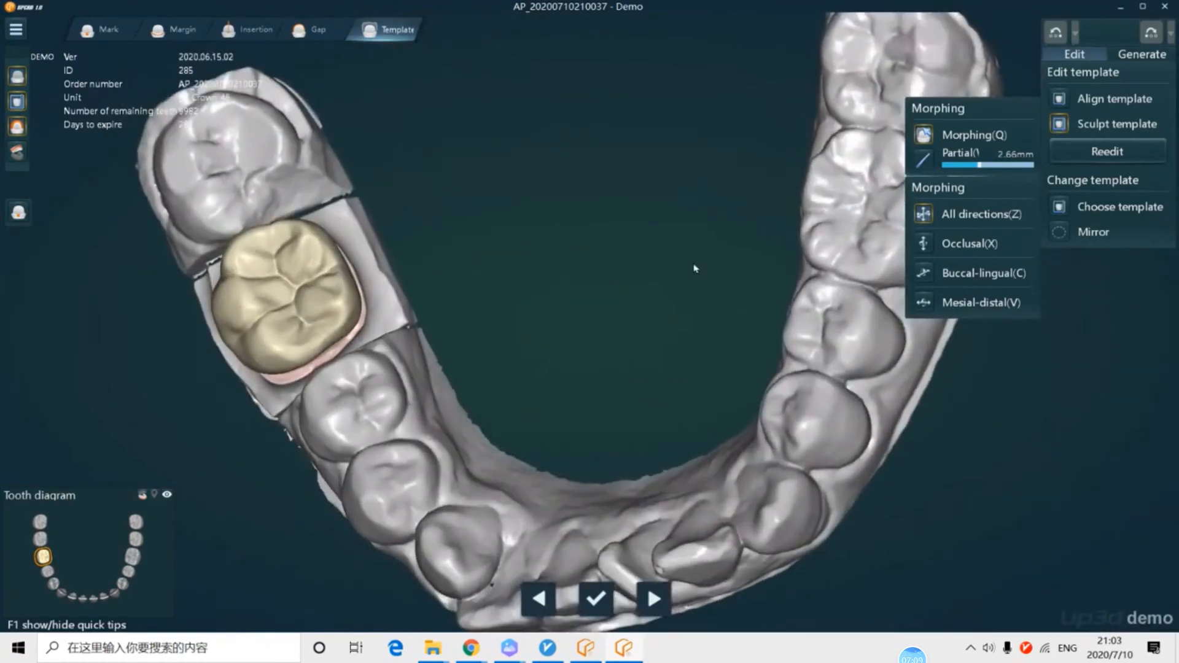
{"action": "left_click", "coordinate": [1056, 207]}
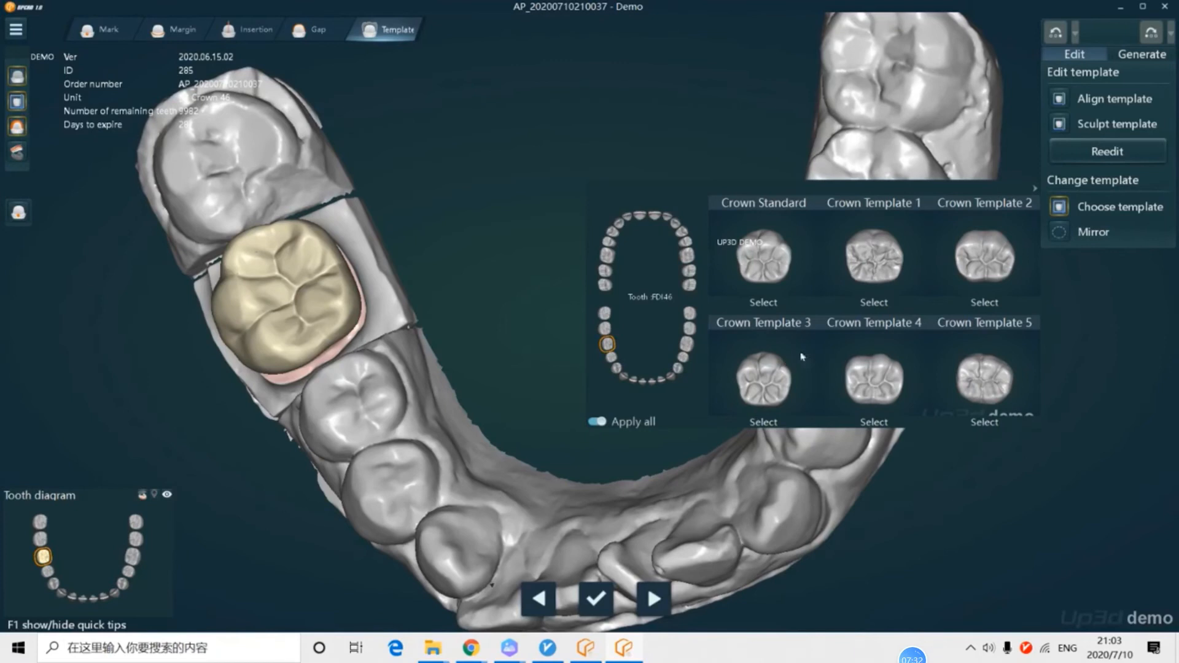
Step: Replace the crown 46 template with a mirrored shape of the matching molar across the arch, and inspect its fit
{"action": "left_click", "coordinate": [1060, 233]}
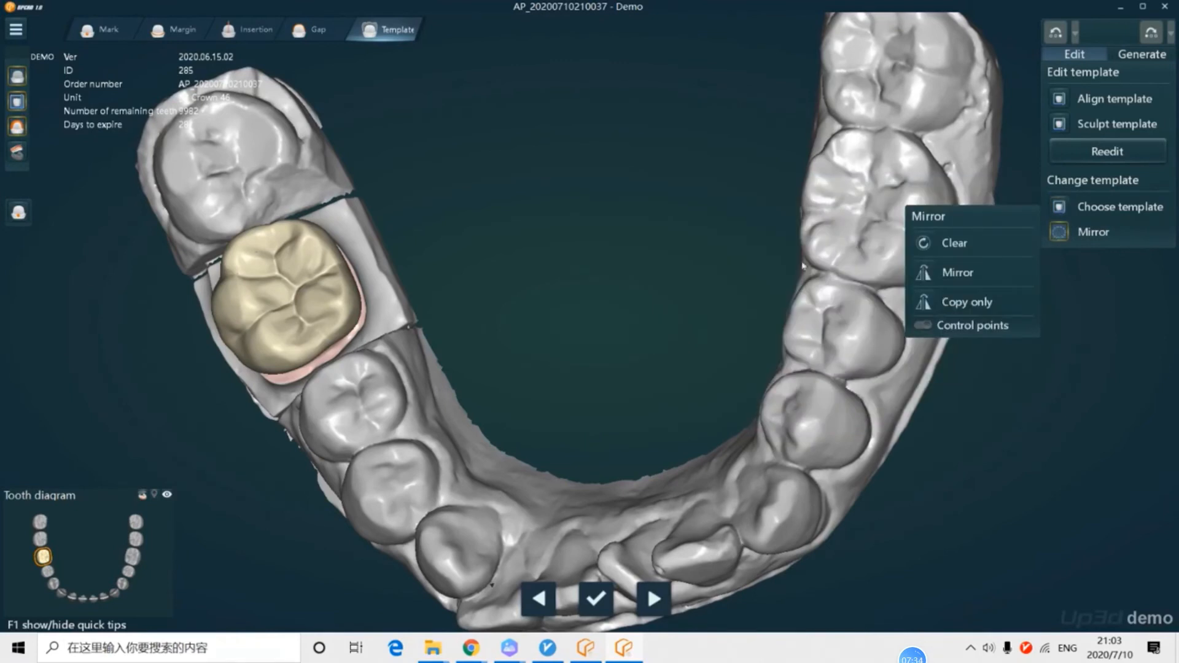
{"action": "middle_click_drag", "start_coordinate": [718, 259], "coordinate": [656, 285]}
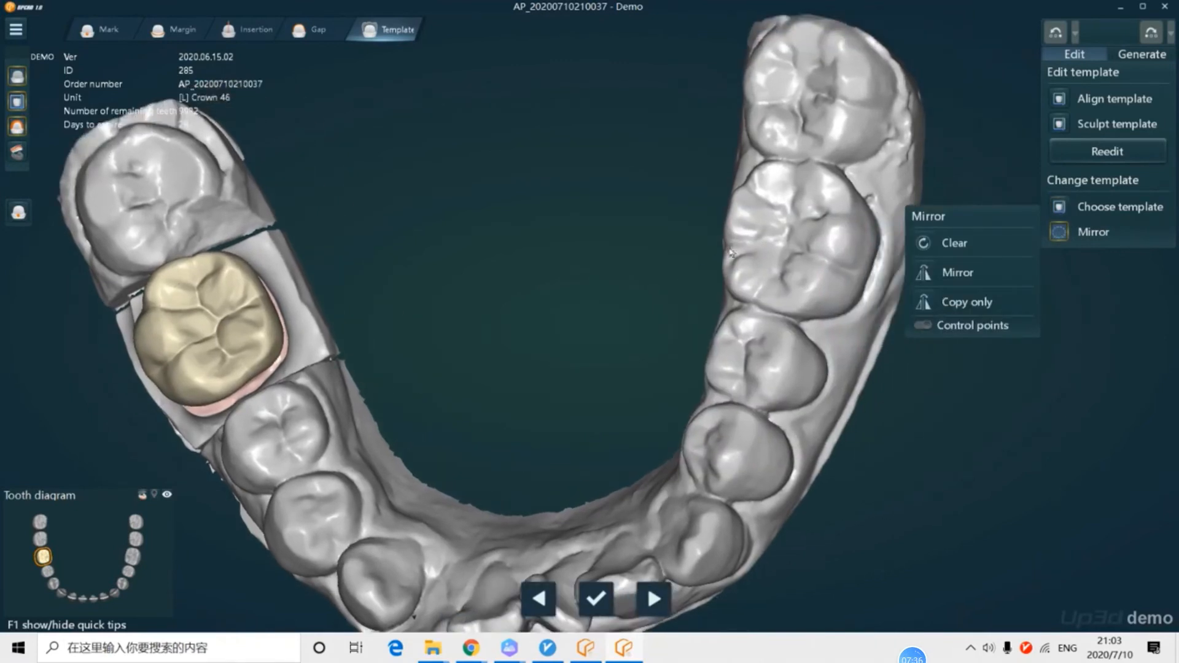
{"action": "left_click", "coordinate": [787, 236]}
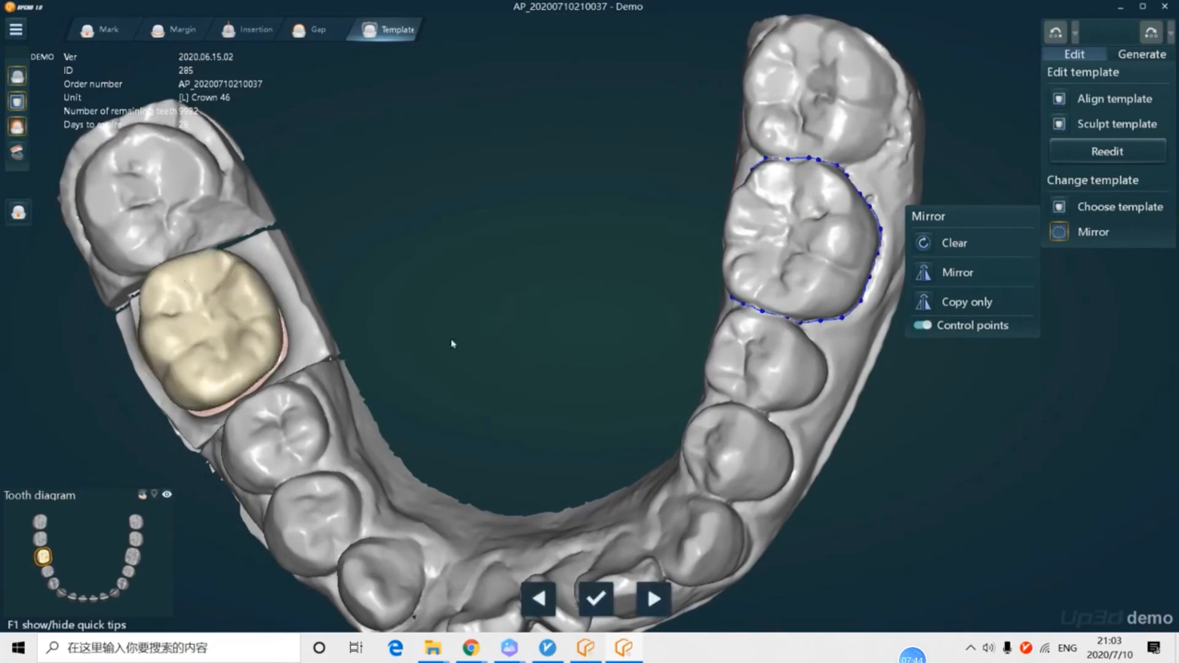
{"action": "right_click_drag", "start_coordinate": [452, 344], "coordinate": [389, 292]}
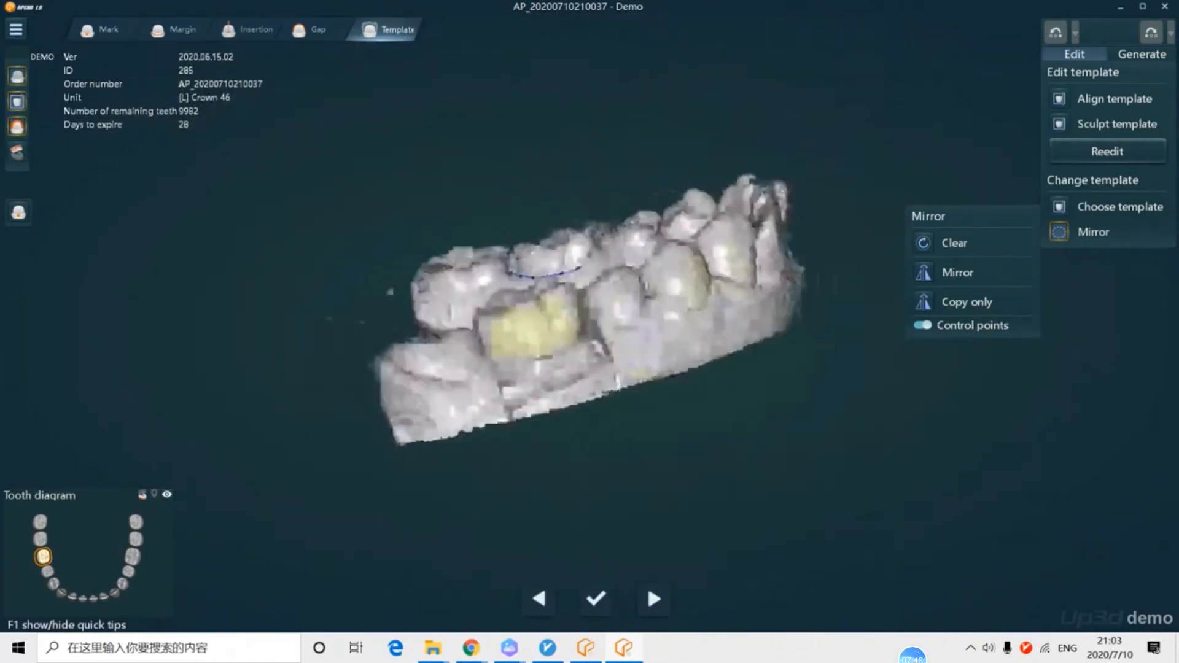
{"action": "right_click", "coordinate": [655, 301]}
{"action": "scroll", "coordinate": [540, 314], "scroll_direction": "up", "scroll_amount": 3}
{"action": "scroll", "coordinate": [587, 321], "scroll_direction": "up", "scroll_amount": 3}
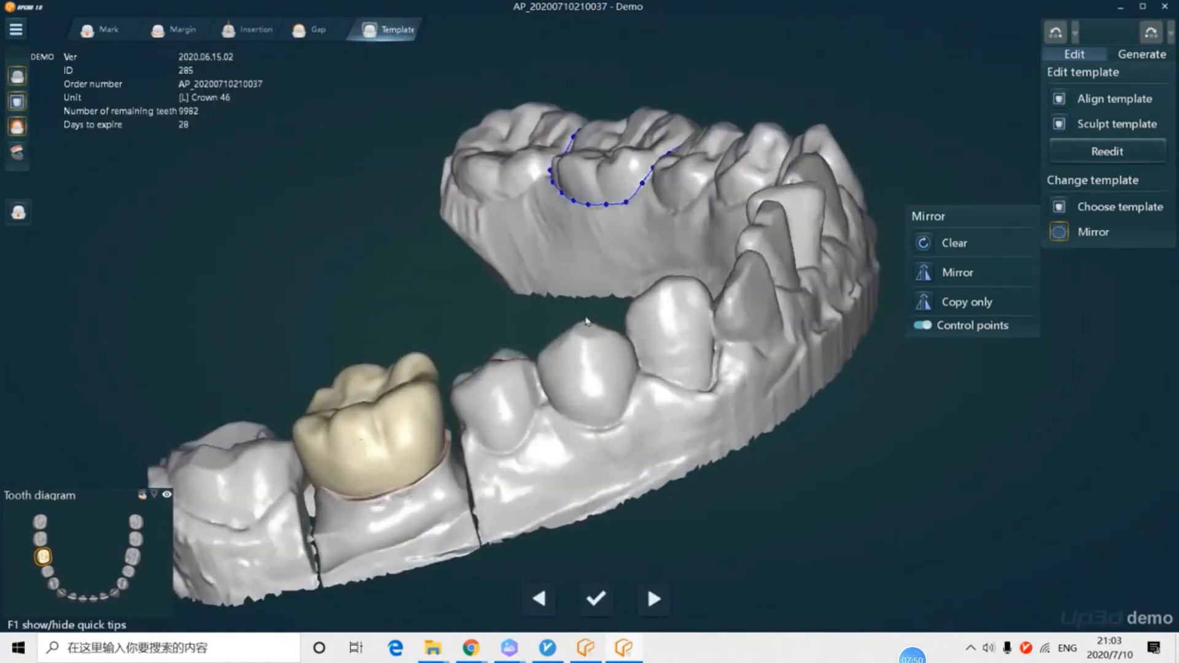
{"action": "right_click_drag", "start_coordinate": [651, 315], "coordinate": [617, 329]}
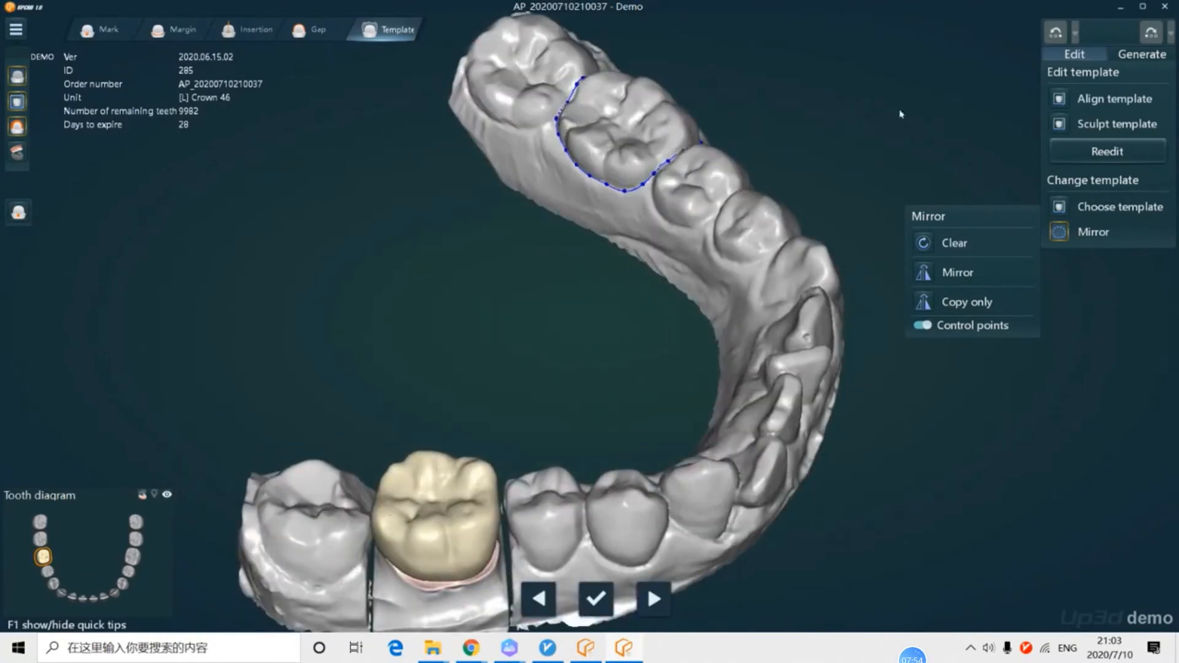
Step: Return to template sculpting and widen crown 46 in the mesial-distal direction towards the neighbouring teeth
{"action": "left_click", "coordinate": [1062, 55]}
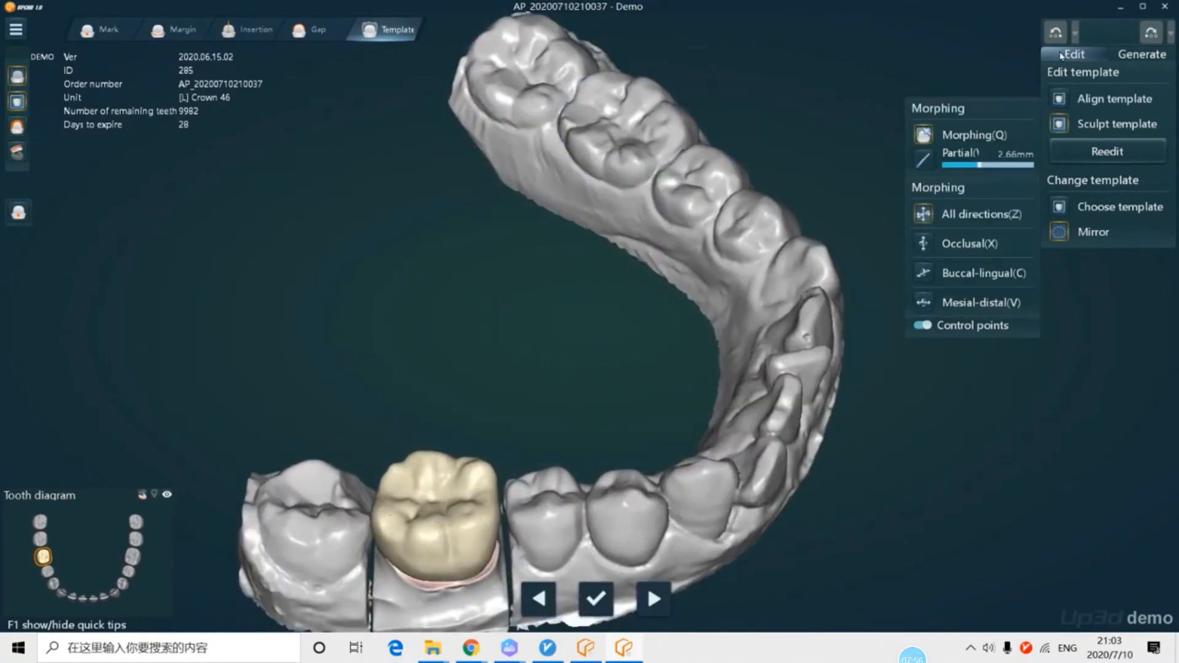
{"action": "right_click_drag", "start_coordinate": [667, 335], "coordinate": [602, 300]}
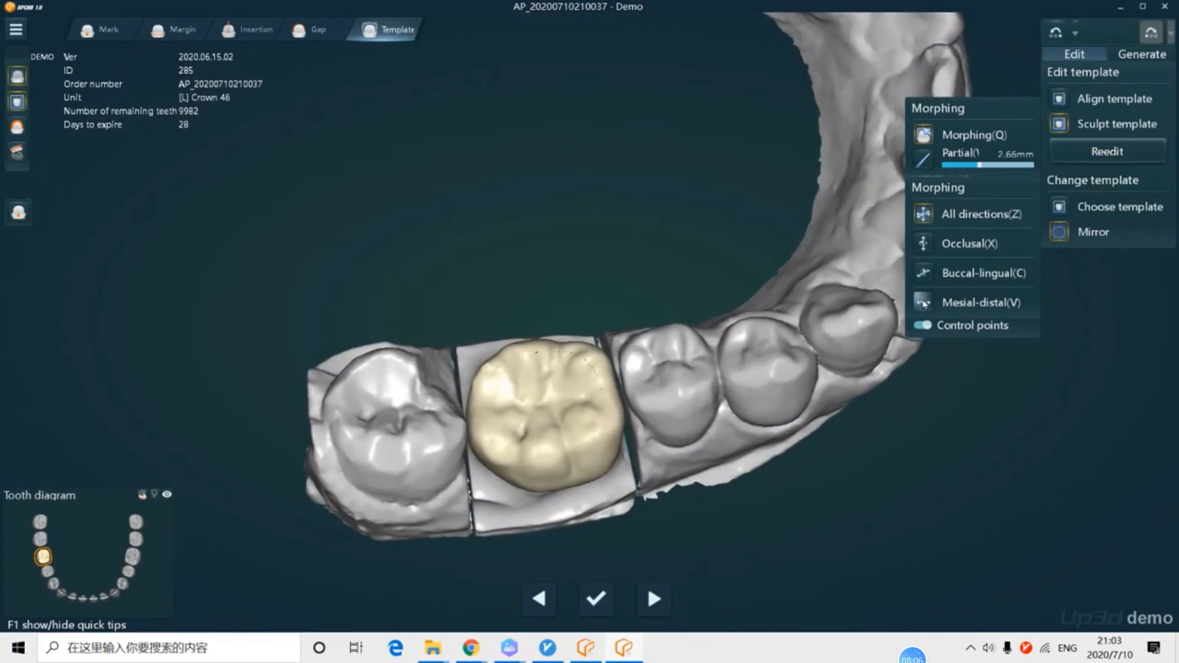
{"action": "left_click", "coordinate": [925, 303]}
{"action": "left_click_drag", "start_coordinate": [614, 419], "coordinate": [621, 416]}
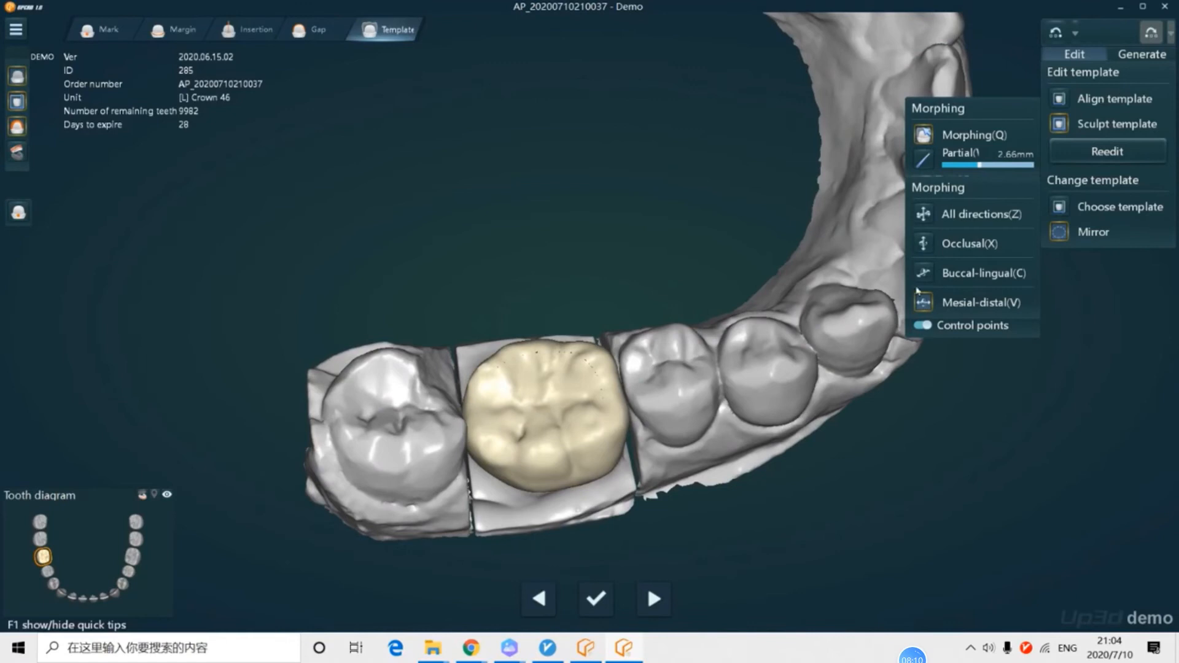
Step: Fine-tune the shape of crown 46 with morphing set to all directions and check it from above
{"action": "left_click", "coordinate": [923, 214]}
{"action": "left_click_drag", "start_coordinate": [592, 425], "coordinate": [593, 421]}
{"action": "right_click_drag", "start_coordinate": [594, 413], "coordinate": [627, 336]}
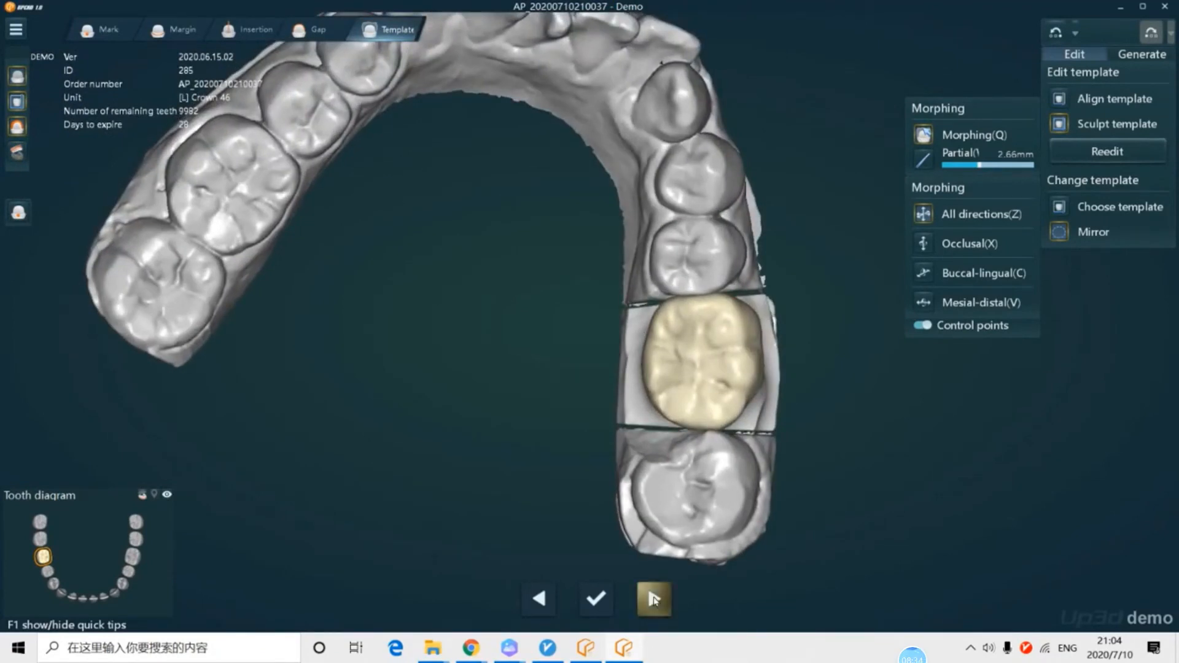
Step: Proceed to sculpting and locally refine the distal side of crown 46 with partial morphing at 2.66 mm
{"action": "left_click", "coordinate": [655, 594]}
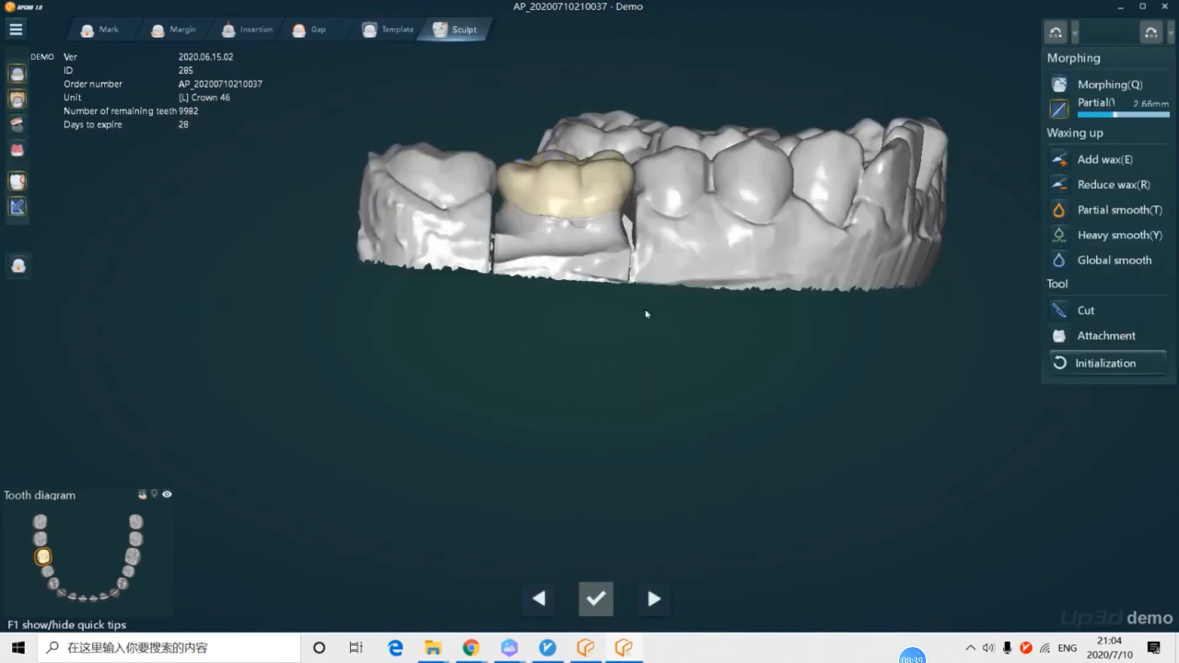
{"action": "right_click_drag", "start_coordinate": [646, 314], "coordinate": [688, 381]}
{"action": "scroll", "coordinate": [691, 371], "scroll_direction": "up", "scroll_amount": 6}
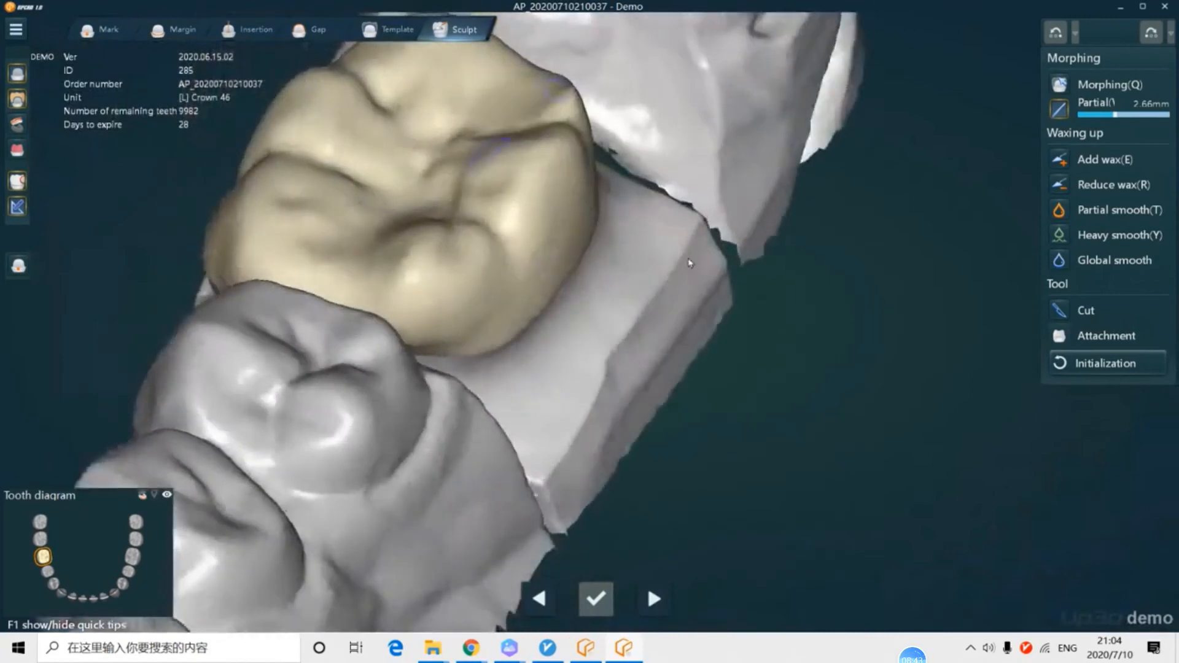
{"action": "right_click_drag", "start_coordinate": [690, 263], "coordinate": [614, 221]}
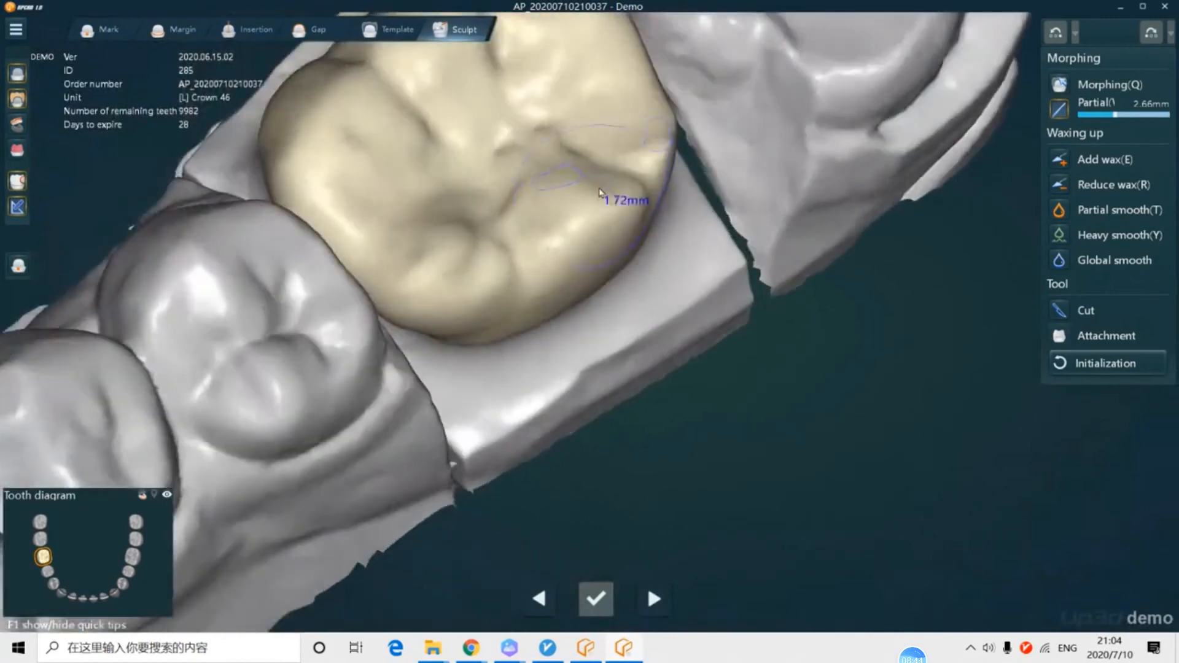
{"action": "scroll", "coordinate": [613, 258], "scroll_direction": "up", "scroll_amount": 4}
{"action": "scroll", "coordinate": [608, 304], "scroll_direction": "down", "scroll_amount": 3}
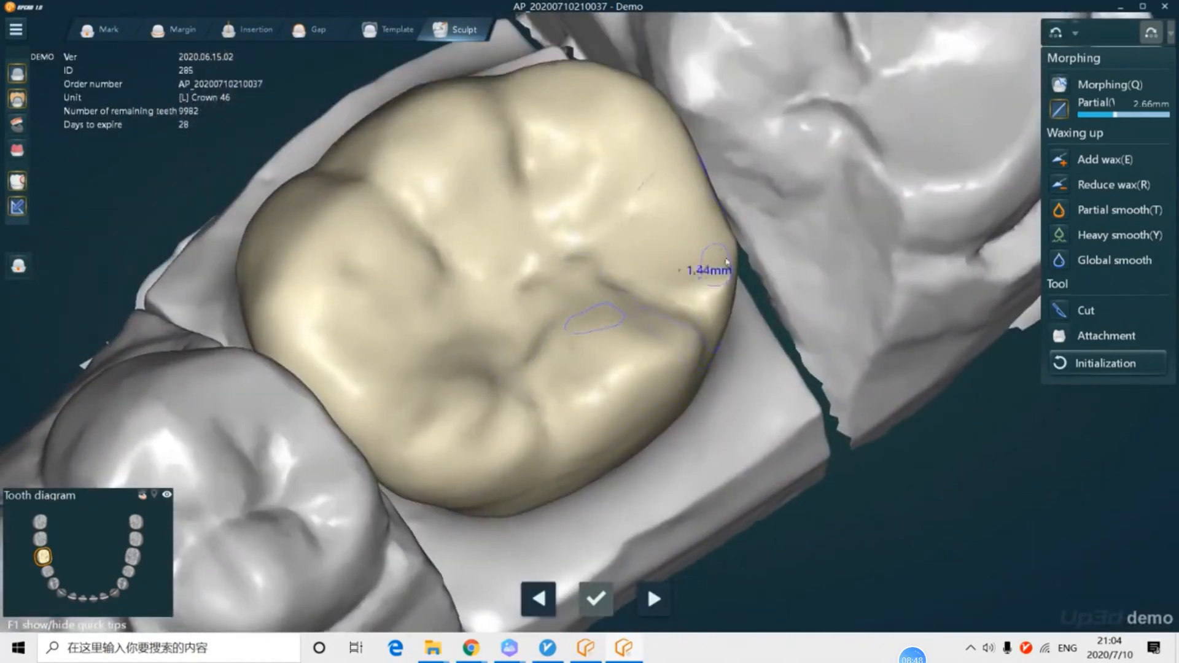
{"action": "mouse_move", "coordinate": [690, 289]}
{"action": "right_mouse_down"}
{"action": "mouse_move", "coordinate": [670, 324]}
{"action": "mouse_move", "coordinate": [640, 310]}
{"action": "mouse_move", "coordinate": [624, 263]}
{"action": "right_mouse_up"}
{"action": "scroll", "coordinate": [639, 297], "scroll_direction": "up", "scroll_amount": 2}
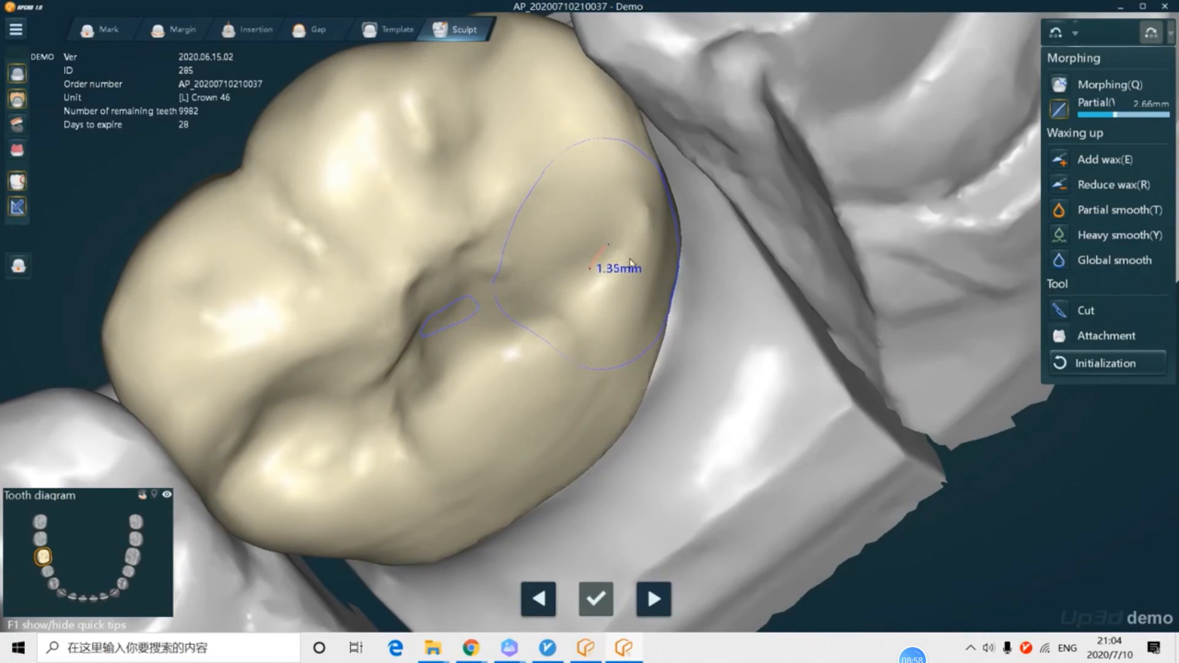
{"action": "right_click_drag", "start_coordinate": [611, 252], "coordinate": [748, 269]}
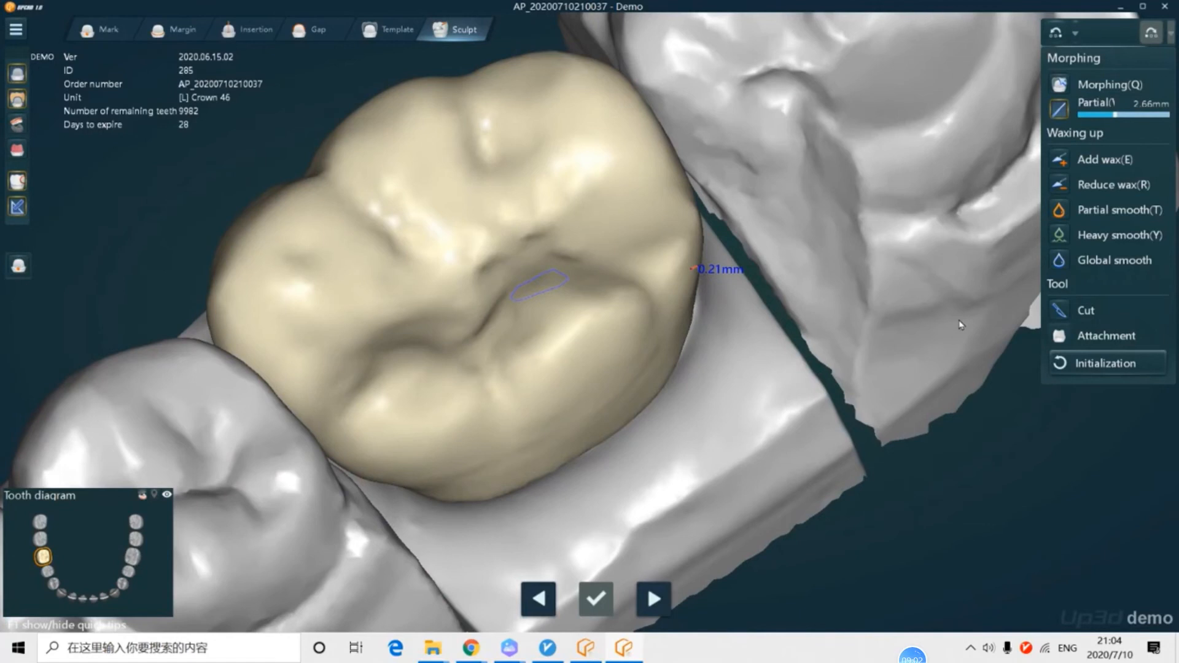
Step: Cut crown 46 back from the opposing and adjacent teeth with both cut values at 0.05, and inspect it from all sides
{"action": "left_click", "coordinate": [1058, 314]}
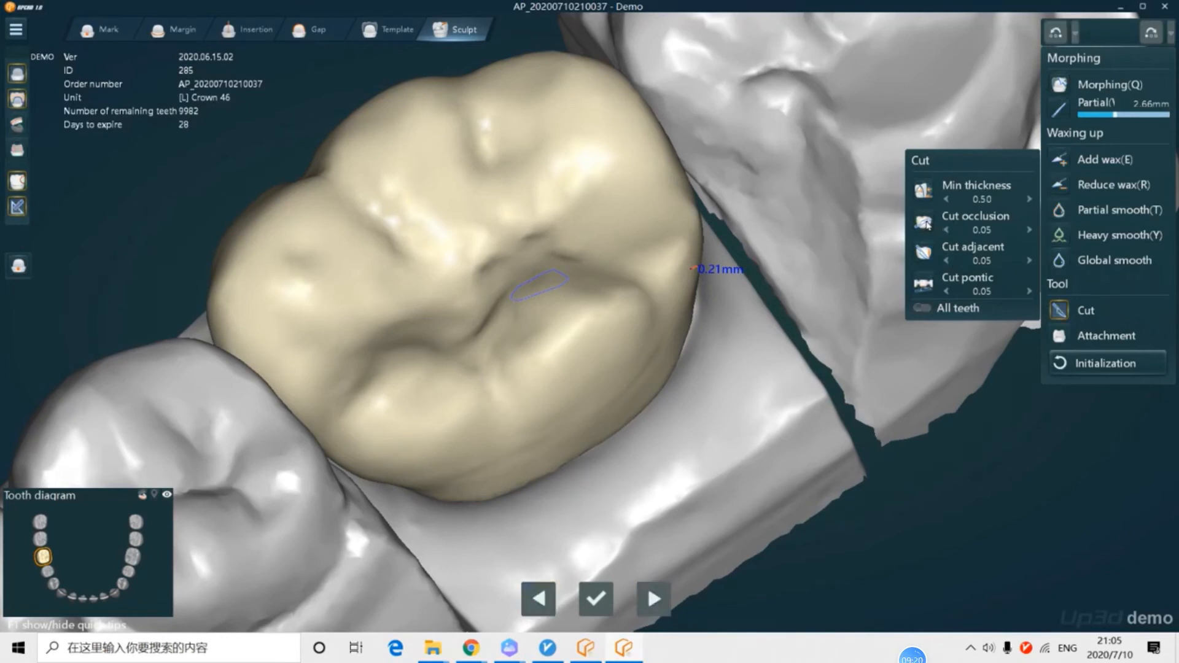
{"action": "scroll", "coordinate": [590, 281], "scroll_direction": "up", "scroll_amount": 5}
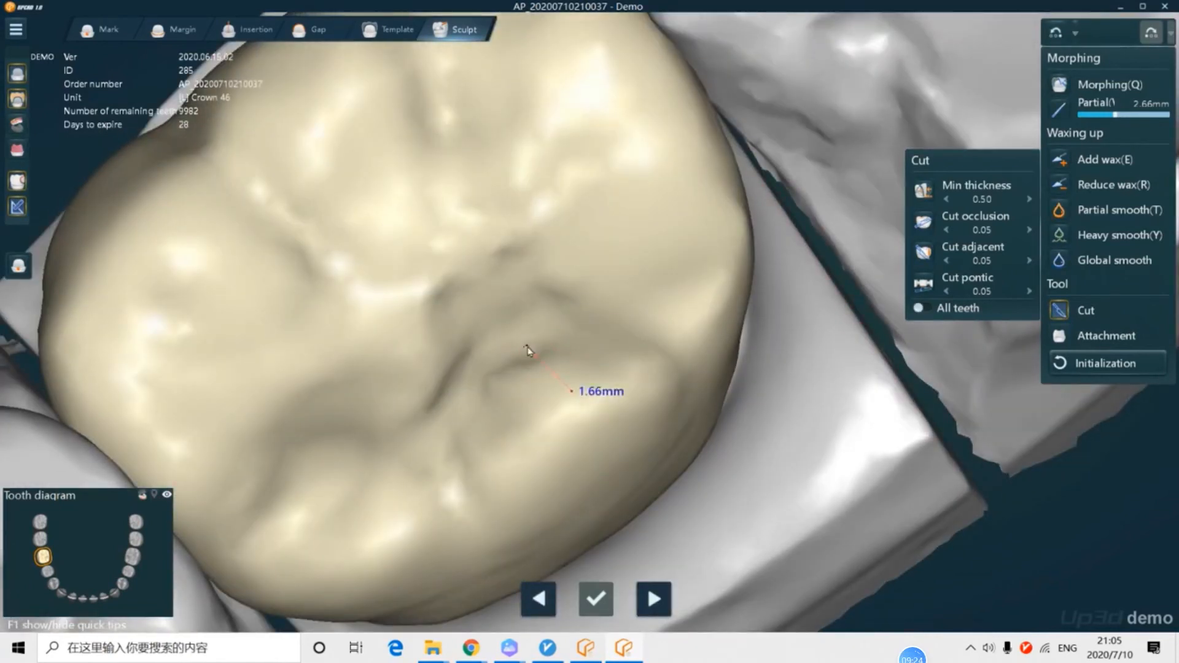
{"action": "scroll", "coordinate": [529, 348], "scroll_direction": "down", "scroll_amount": 3}
{"action": "right_click_drag", "start_coordinate": [620, 340], "coordinate": [672, 192]}
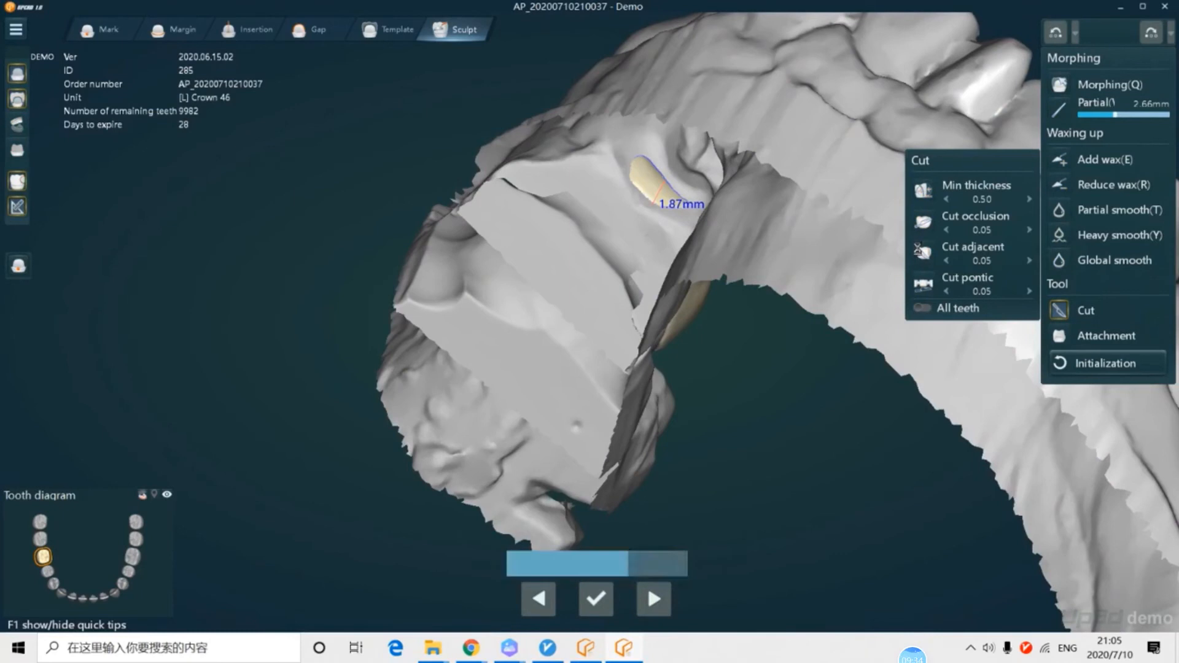
{"action": "right_click_drag", "start_coordinate": [643, 207], "coordinate": [557, 317]}
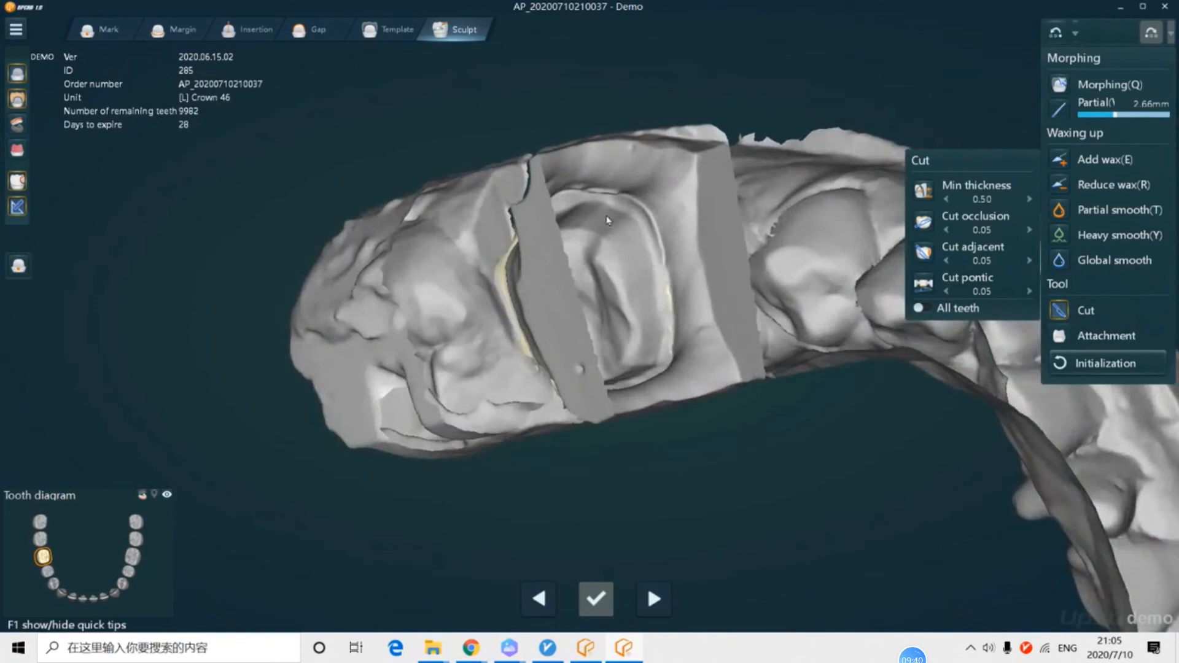
{"action": "right_click_drag", "start_coordinate": [608, 220], "coordinate": [558, 205]}
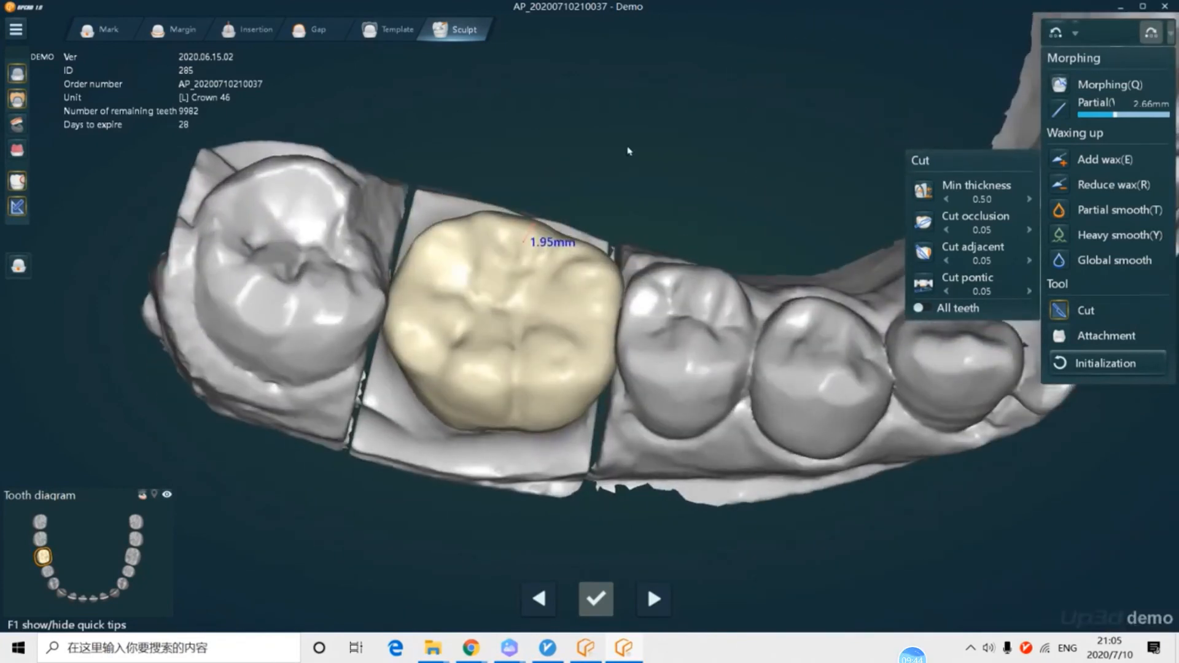
Step: Isolate crown 46 from the jaw scans and smooth its outer surfaces using partial smoothing with a 1.04 mm brush
{"action": "left_click", "coordinate": [1060, 211]}
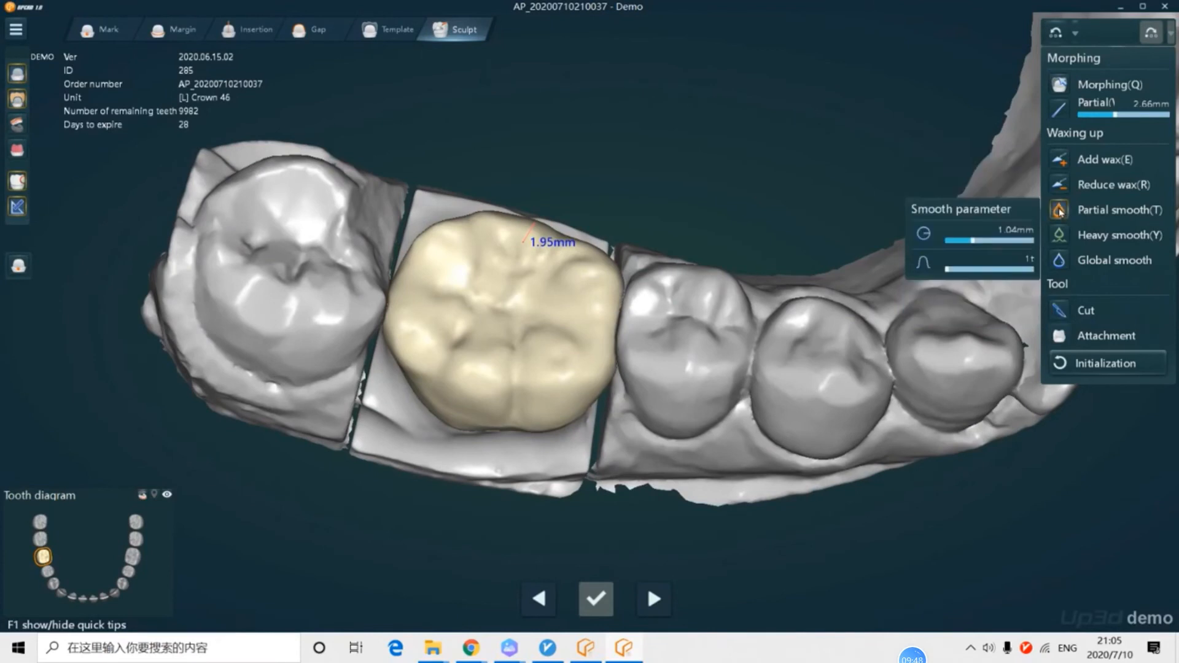
{"action": "right_click_drag", "start_coordinate": [644, 262], "coordinate": [627, 203]}
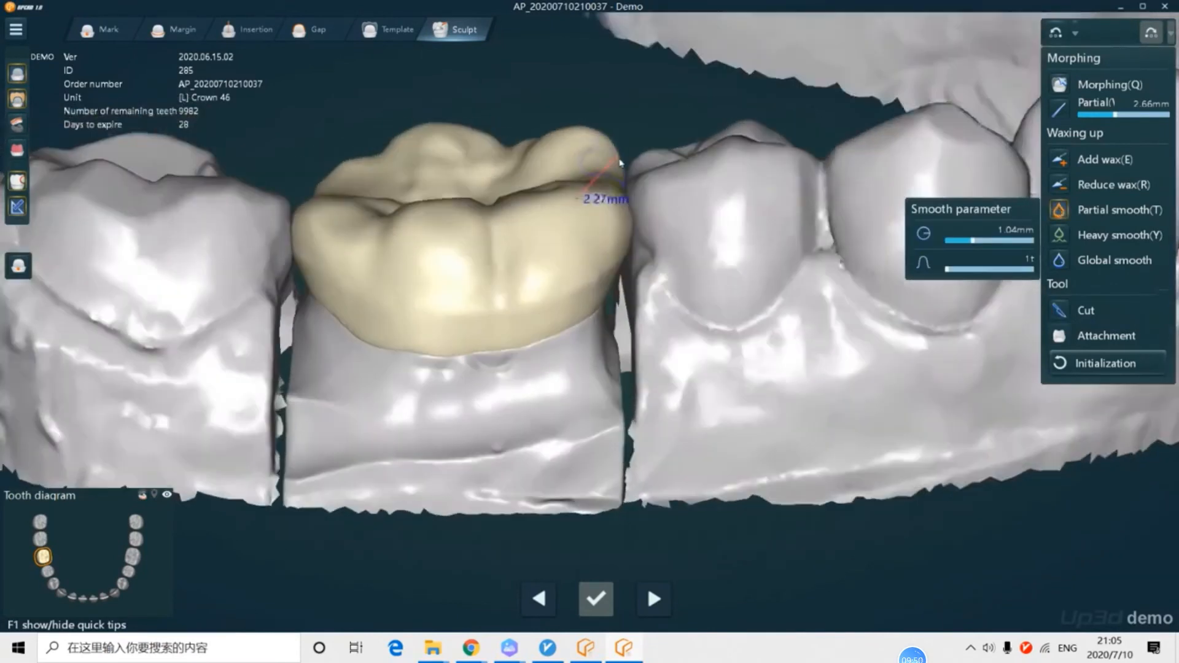
{"action": "key", "text": "a"}
{"action": "key", "text": "a"}
{"action": "key", "text": "a"}
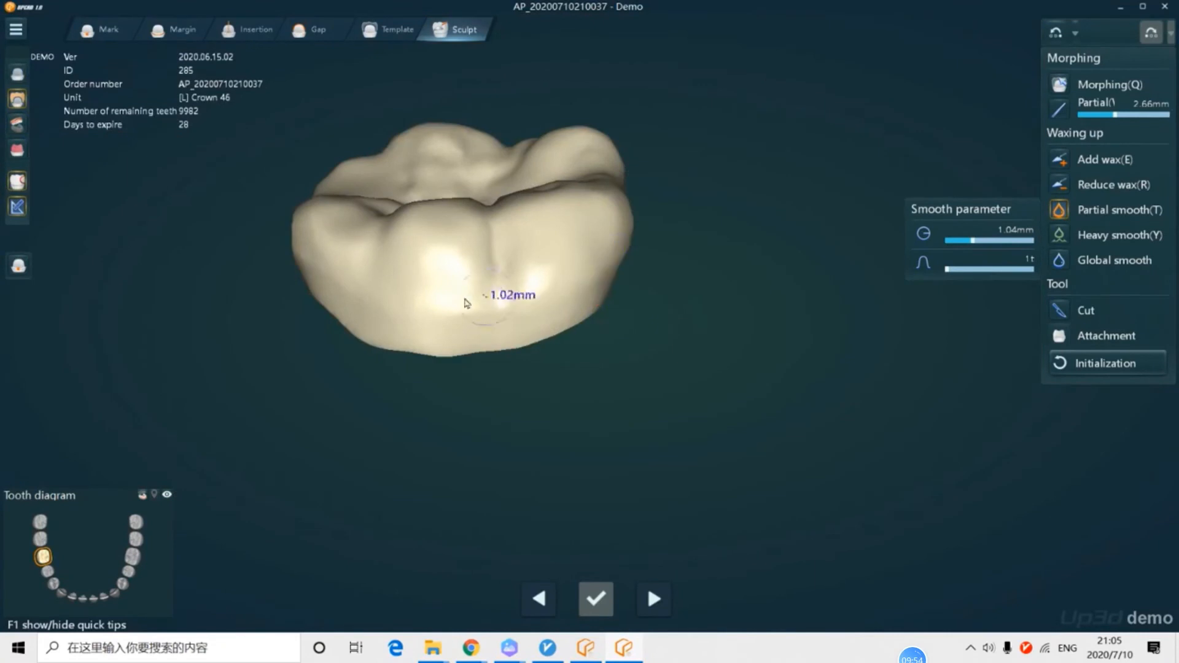
{"action": "right_click_drag", "start_coordinate": [561, 280], "coordinate": [500, 326]}
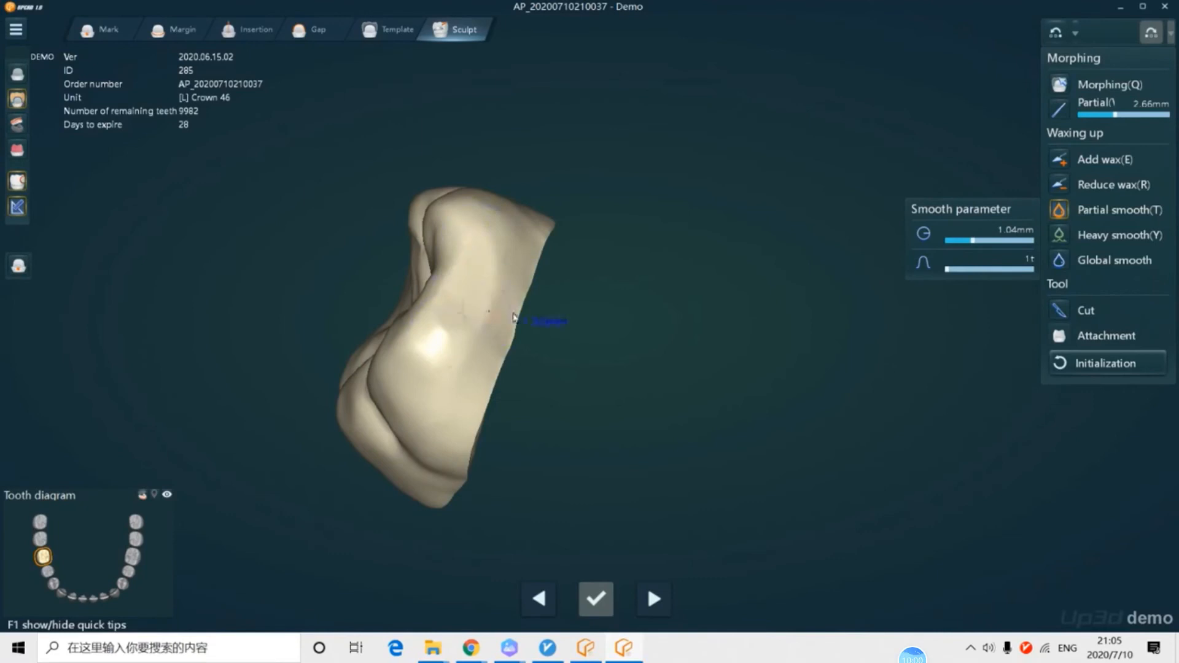
{"action": "mouse_move", "coordinate": [534, 316]}
{"action": "right_mouse_down"}
{"action": "mouse_move", "coordinate": [556, 331]}
{"action": "mouse_move", "coordinate": [566, 225]}
{"action": "mouse_move", "coordinate": [625, 132]}
{"action": "mouse_move", "coordinate": [622, 261]}
{"action": "mouse_move", "coordinate": [621, 158]}
{"action": "mouse_move", "coordinate": [545, 206]}
{"action": "right_mouse_up"}
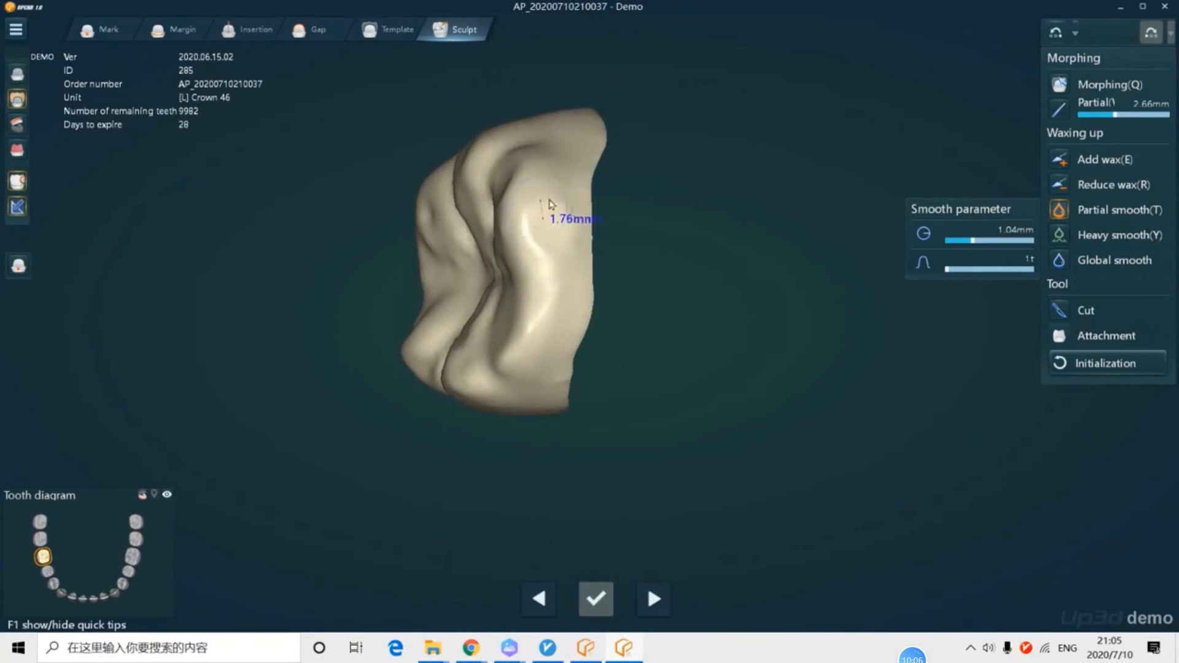
{"action": "mouse_move", "coordinate": [504, 275]}
{"action": "right_mouse_down"}
{"action": "mouse_move", "coordinate": [676, 274]}
{"action": "mouse_move", "coordinate": [663, 240]}
{"action": "right_mouse_up"}
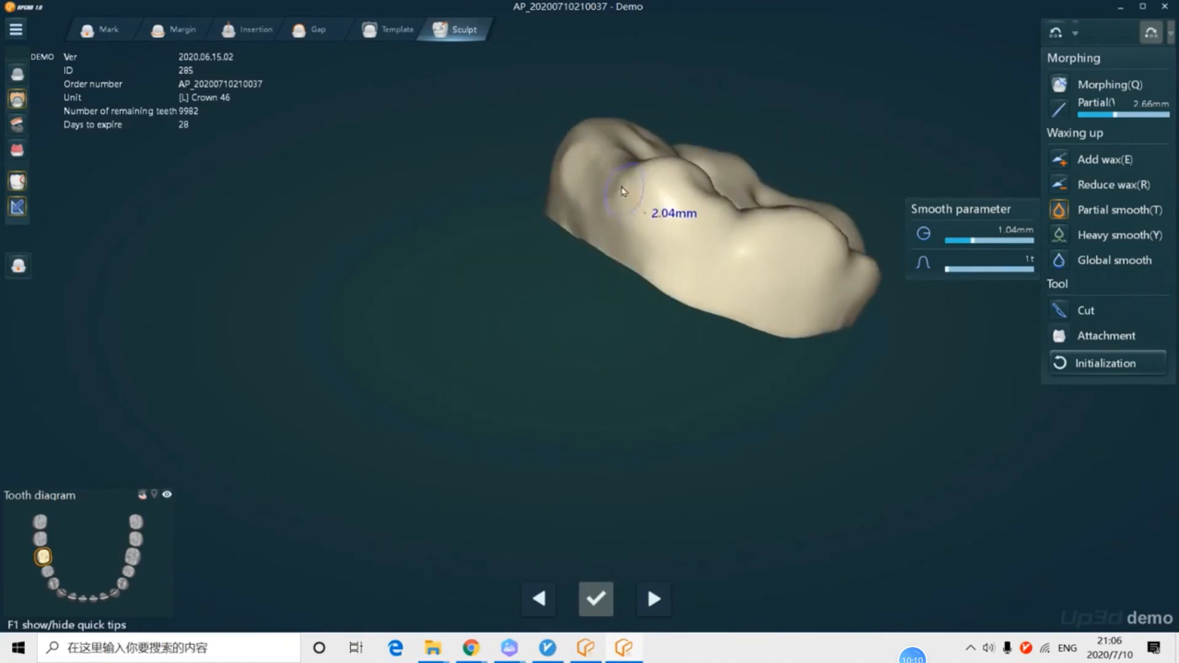
{"action": "mouse_move", "coordinate": [622, 191]}
{"action": "right_mouse_down"}
{"action": "mouse_move", "coordinate": [669, 230]}
{"action": "mouse_move", "coordinate": [645, 205]}
{"action": "right_mouse_up"}
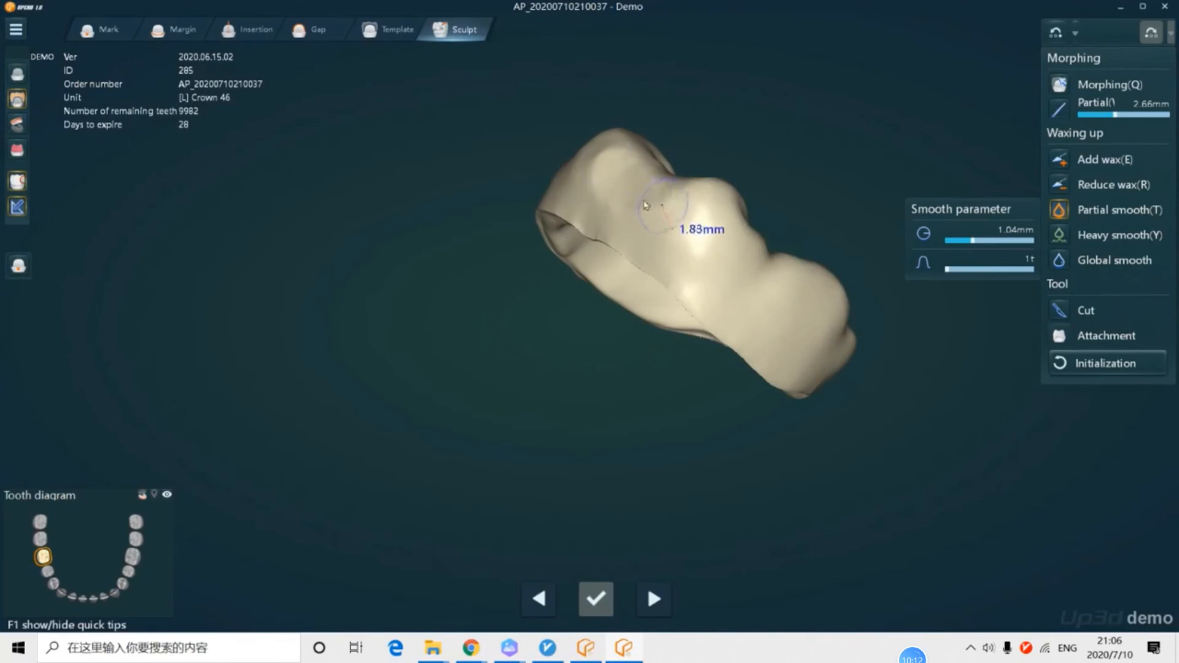
{"action": "right_click_drag", "start_coordinate": [605, 169], "coordinate": [578, 258]}
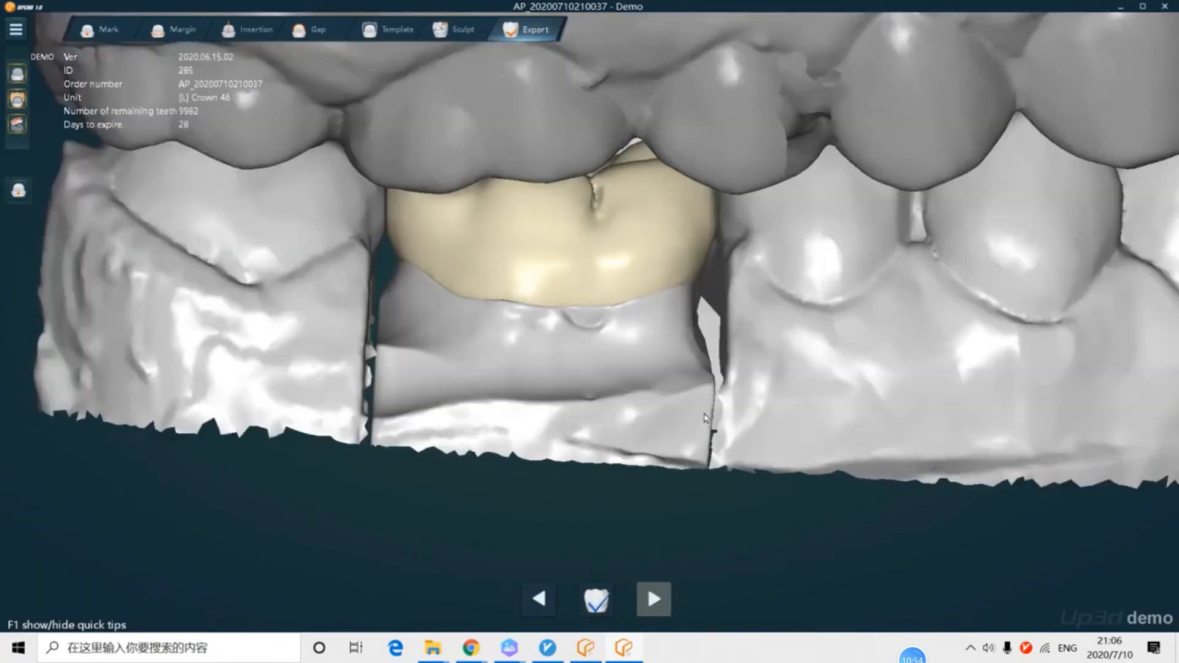
Step: Check the finished crown 46 in occlusion, export it, and open the exported STL file from the output folder
{"action": "right_click_drag", "start_coordinate": [705, 419], "coordinate": [739, 362]}
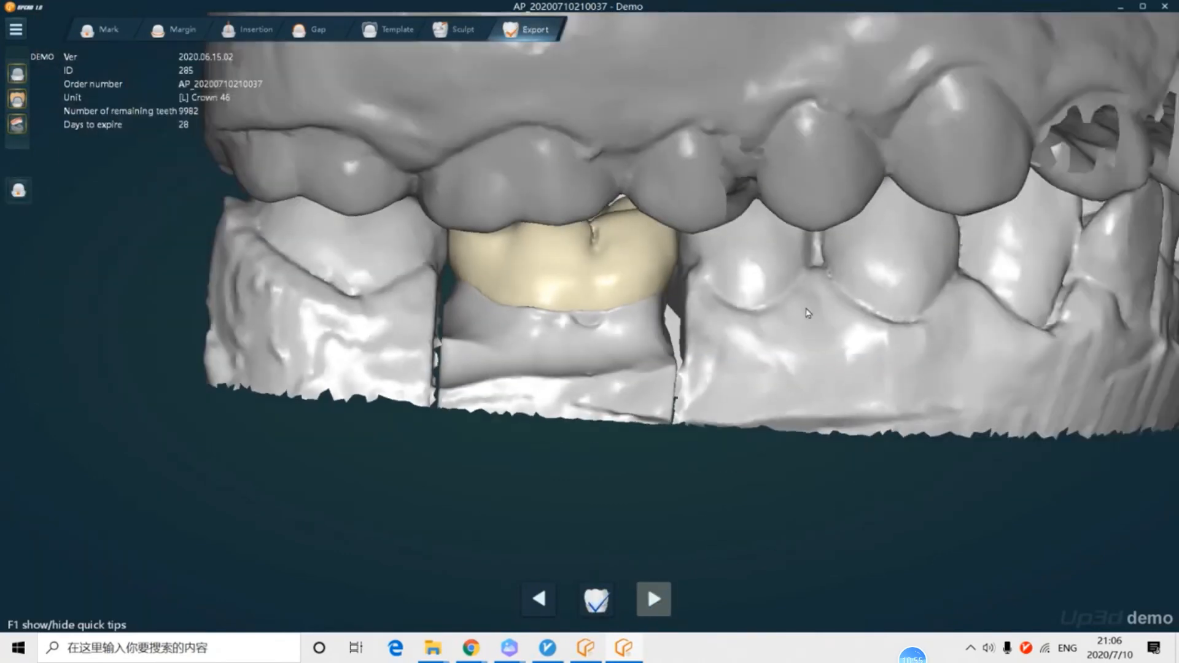
{"action": "right_click_drag", "start_coordinate": [808, 313], "coordinate": [664, 322]}
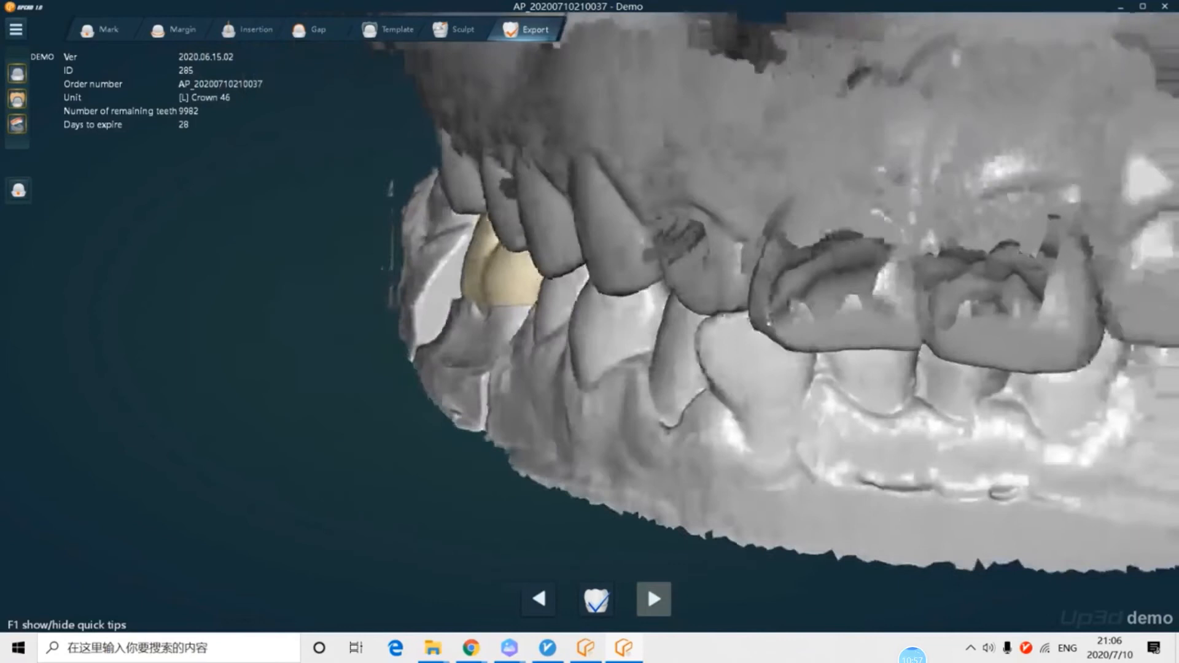
{"action": "right_click_drag", "start_coordinate": [769, 322], "coordinate": [707, 366]}
{"action": "scroll", "coordinate": [569, 364], "scroll_direction": "down", "scroll_amount": 3}
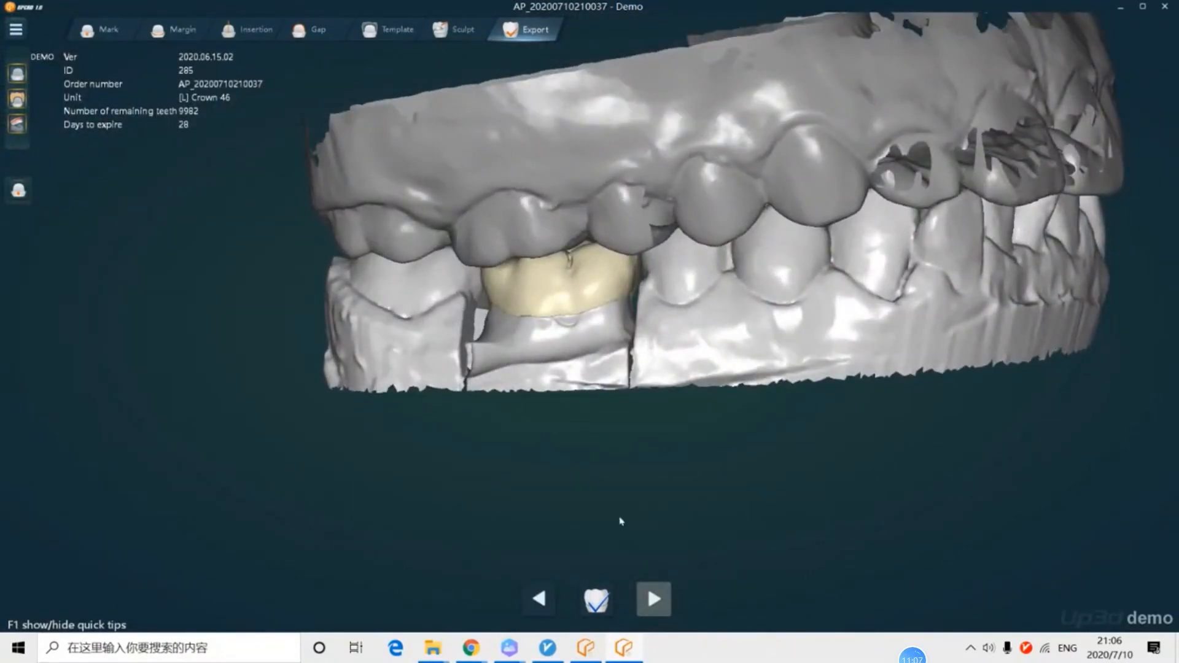
{"action": "left_click", "coordinate": [596, 599]}
{"action": "left_click", "coordinate": [708, 358]}
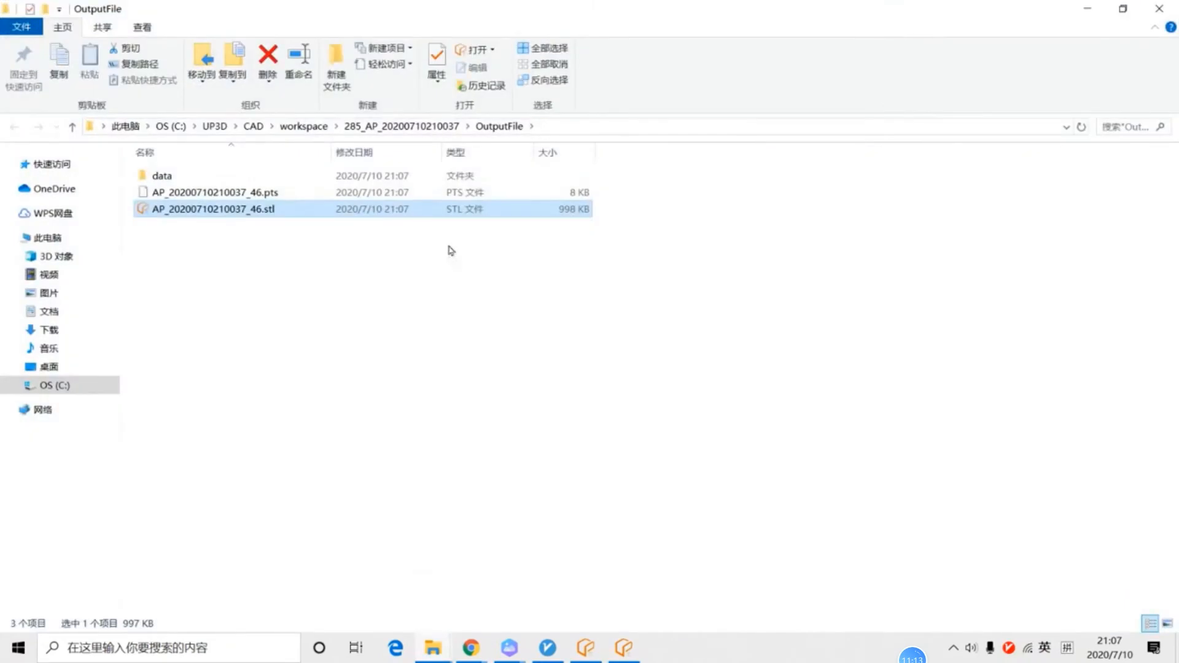
{"action": "double_click", "coordinate": [245, 210]}
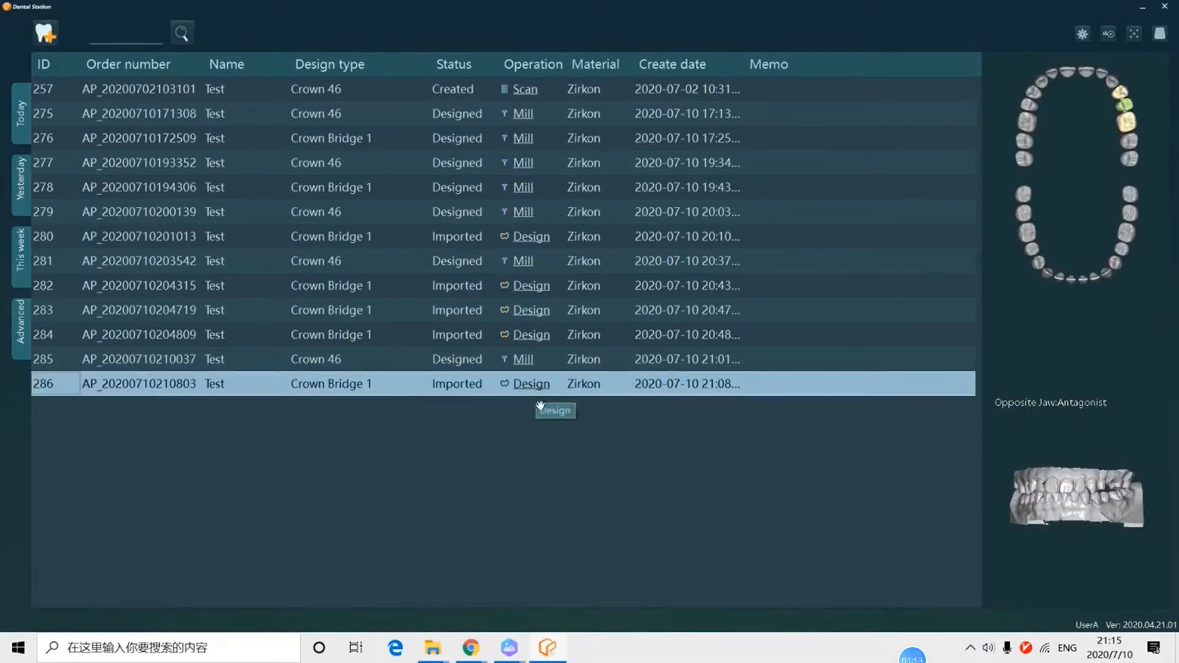
Step: Open the newest imported Crown Bridge 1 case for design and accept the marks for crowns 24 and 26 and pontic 25
{"action": "left_click", "coordinate": [533, 383]}
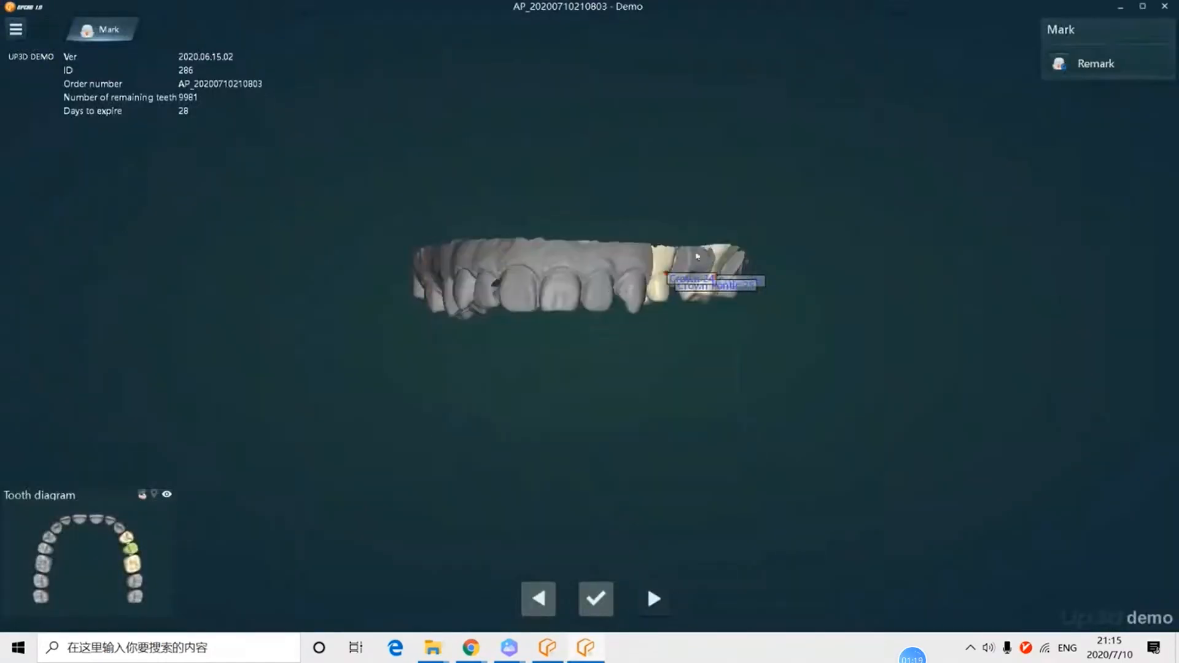
{"action": "right_click_drag", "start_coordinate": [698, 256], "coordinate": [720, 227]}
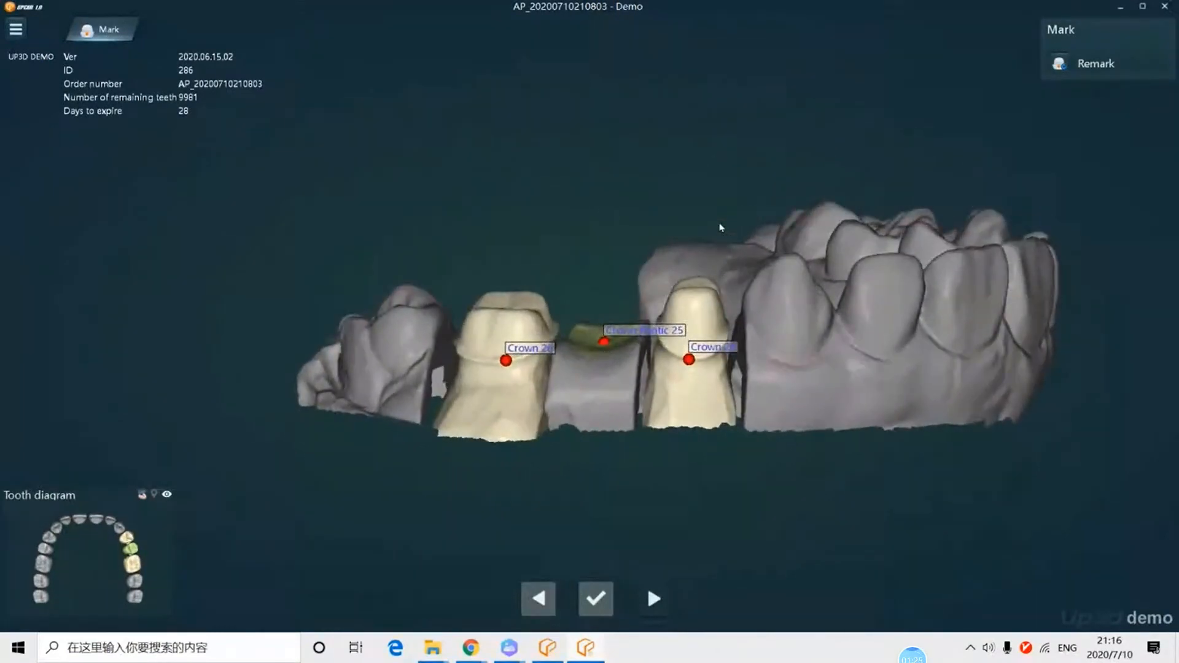
{"action": "left_click", "coordinate": [654, 599]}
Step: Check the margin line around the crown 24 preparation and accept the bridge margins
{"action": "right_click_drag", "start_coordinate": [663, 450], "coordinate": [713, 320]}
{"action": "right_click_drag", "start_coordinate": [738, 265], "coordinate": [543, 365]}
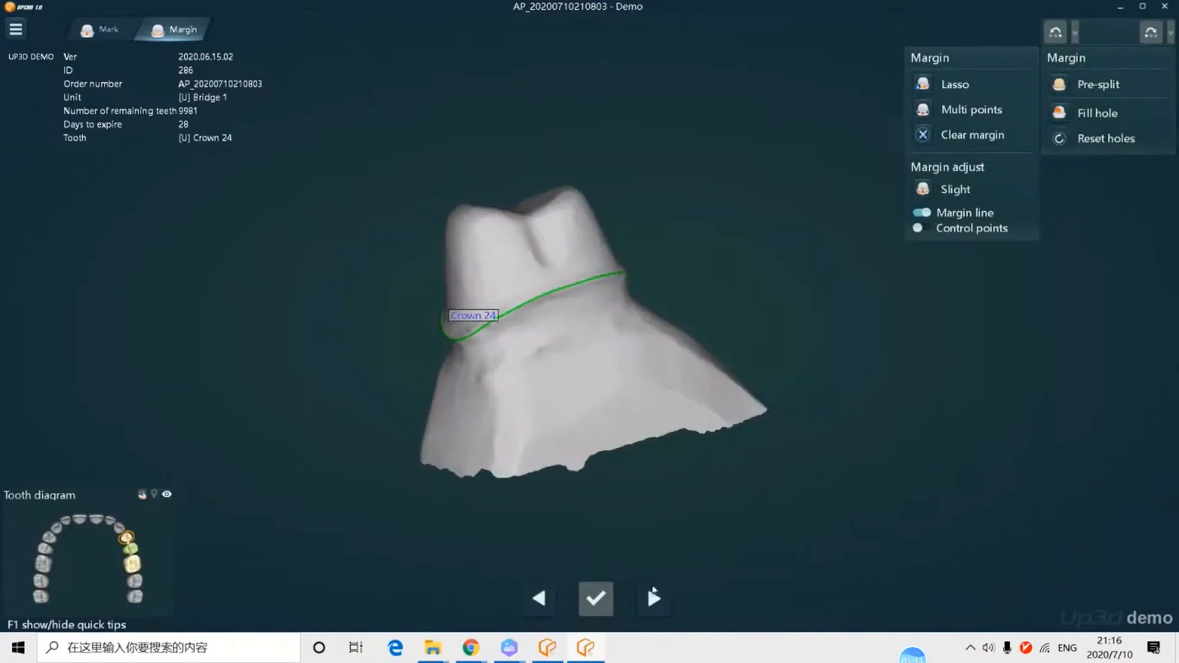
{"action": "left_click", "coordinate": [653, 597]}
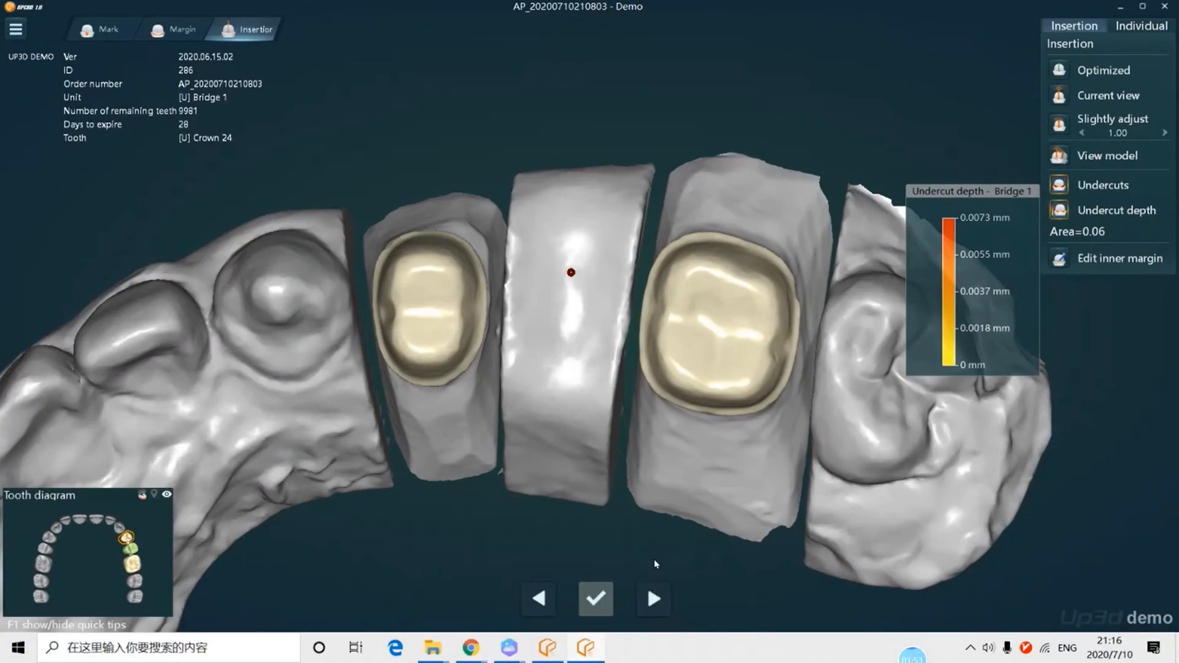
Step: Review and accept the bridge's insertion direction and its Zirkon Style cement gap settings
{"action": "right_click_drag", "start_coordinate": [628, 540], "coordinate": [505, 377]}
{"action": "right_click_drag", "start_coordinate": [659, 411], "coordinate": [682, 372]}
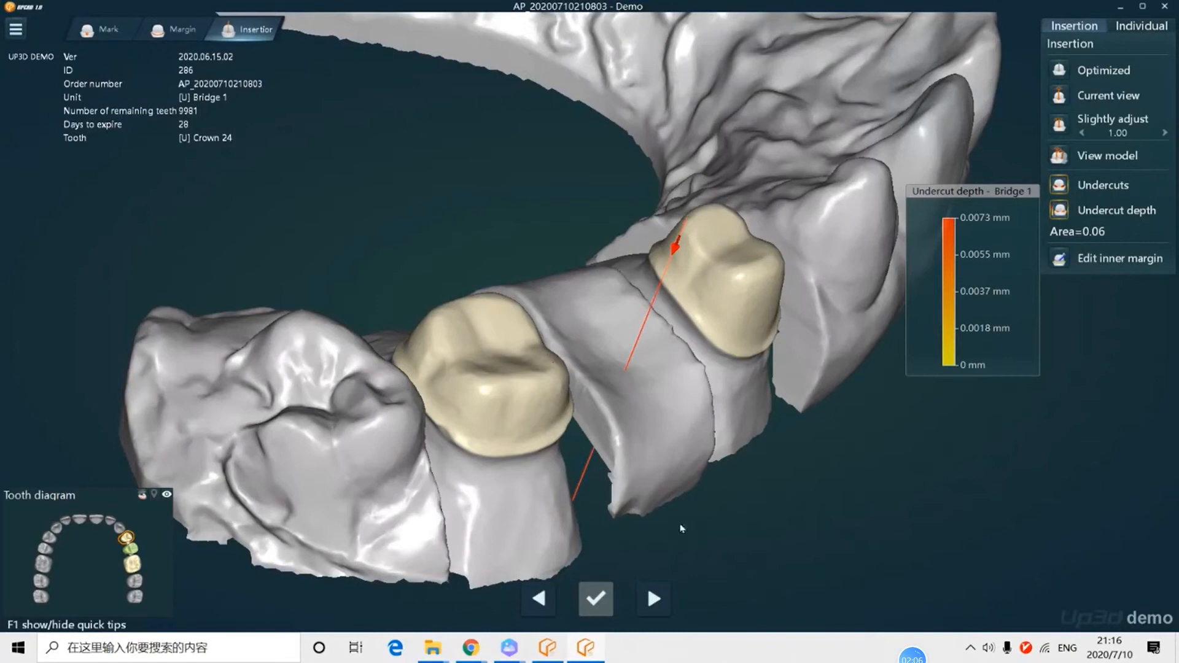
{"action": "left_click", "coordinate": [653, 598]}
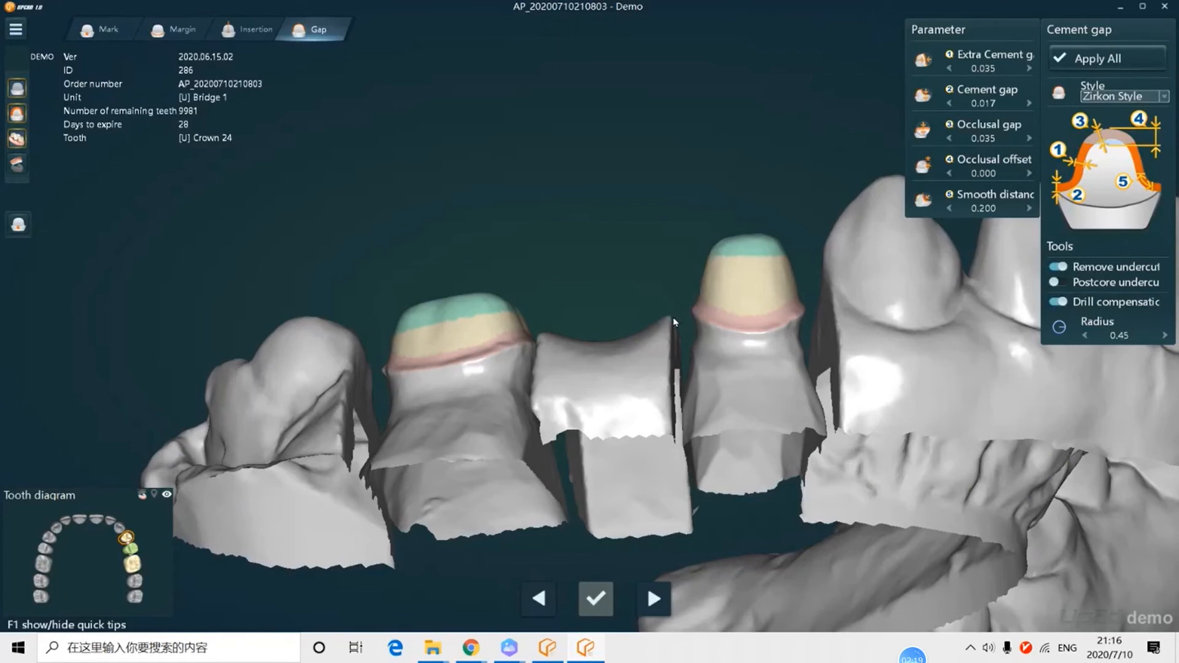
{"action": "middle_click_drag", "start_coordinate": [688, 337], "coordinate": [668, 361]}
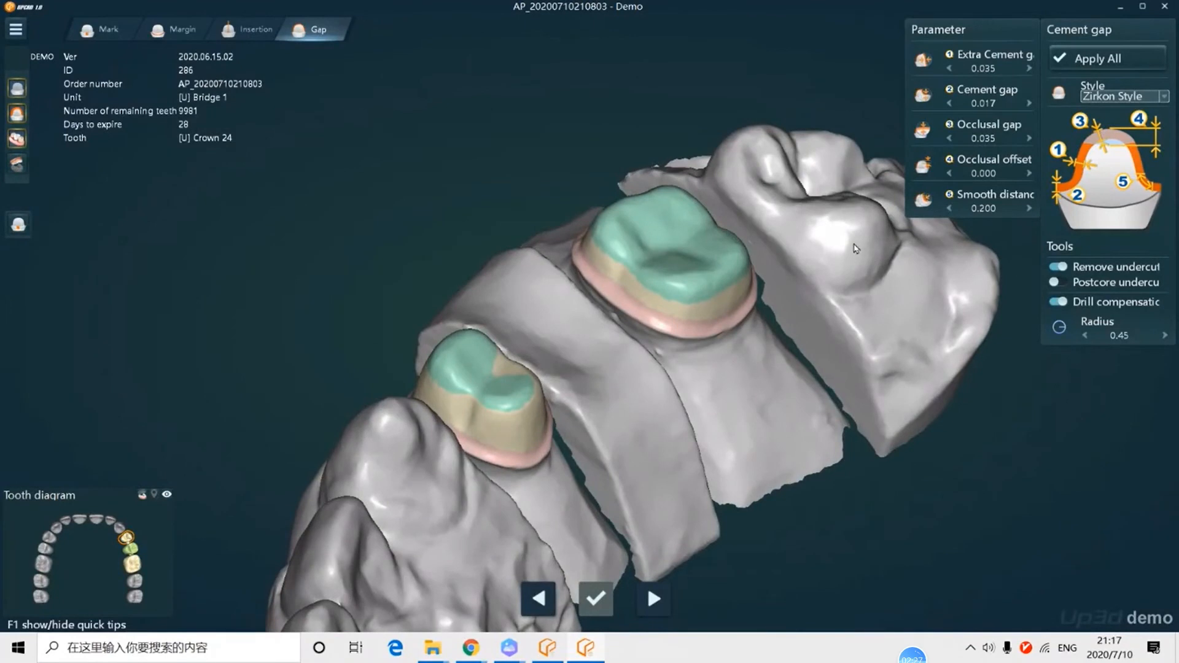
{"action": "left_click", "coordinate": [654, 599]}
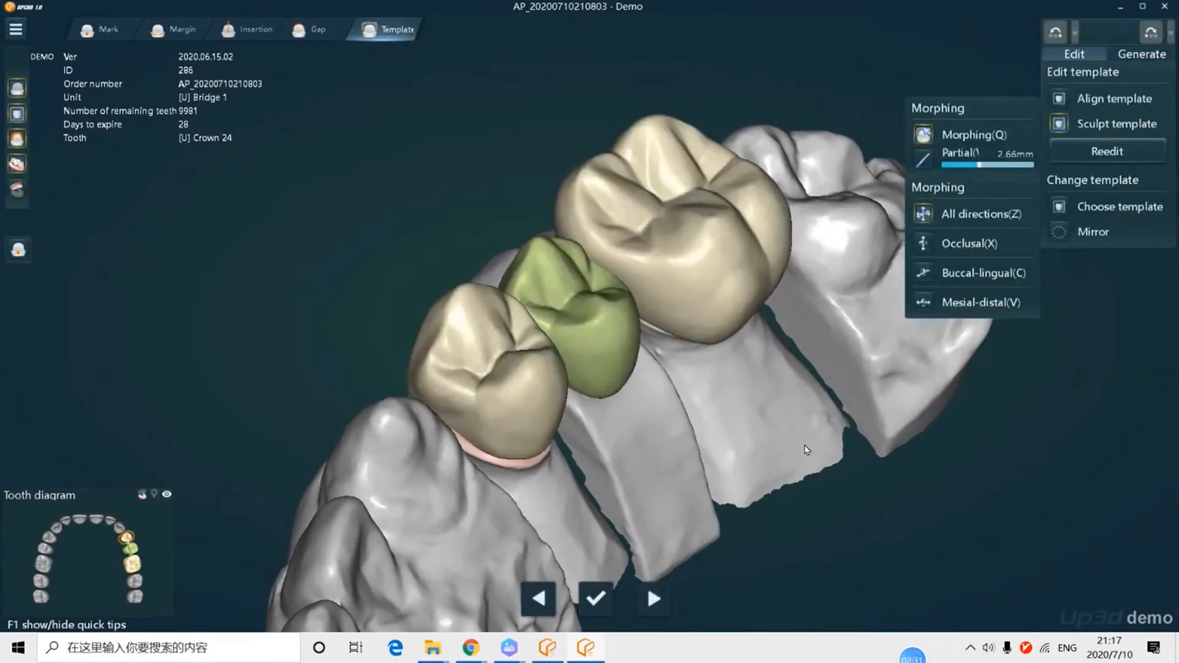
Step: Move the crown 24 template down onto its preparation to cover the margin, and check it from above
{"action": "right_click_drag", "start_coordinate": [806, 450], "coordinate": [461, 231]}
{"action": "scroll", "coordinate": [443, 233], "scroll_direction": "up", "scroll_amount": 2}
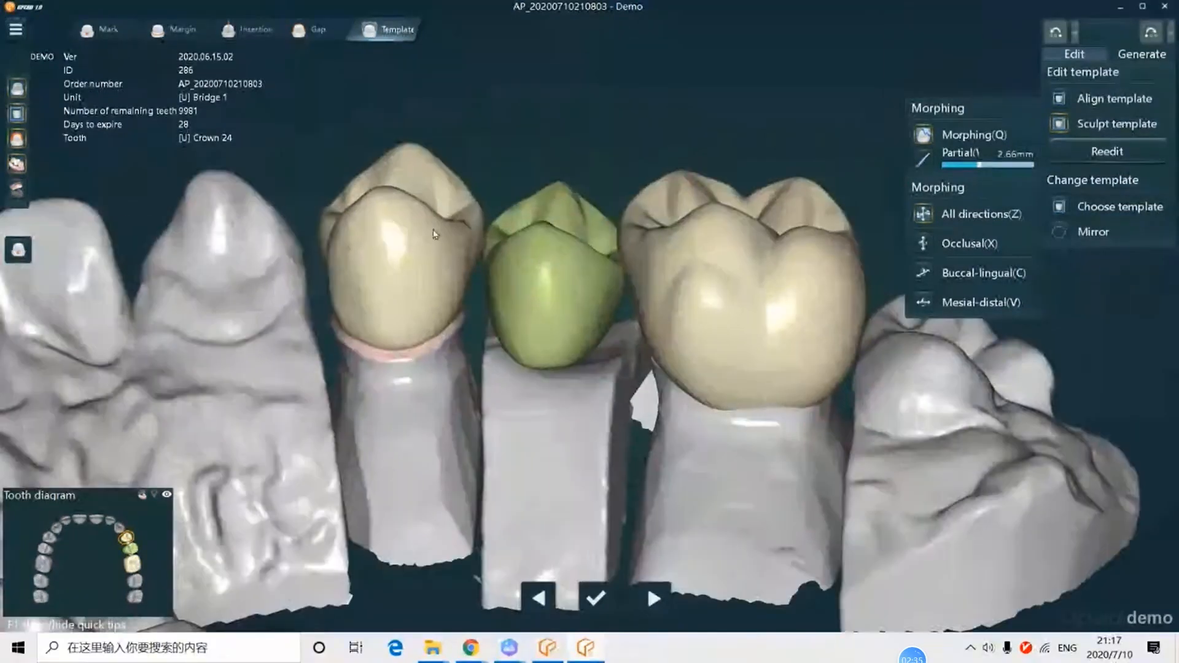
{"action": "left_click_drag", "start_coordinate": [370, 220], "coordinate": [377, 263]}
{"action": "right_click_drag", "start_coordinate": [377, 264], "coordinate": [528, 393]}
Step: Select the crown 26 template and shift it slightly outward to cover the margin of its preparation
{"action": "left_click", "coordinate": [603, 362]}
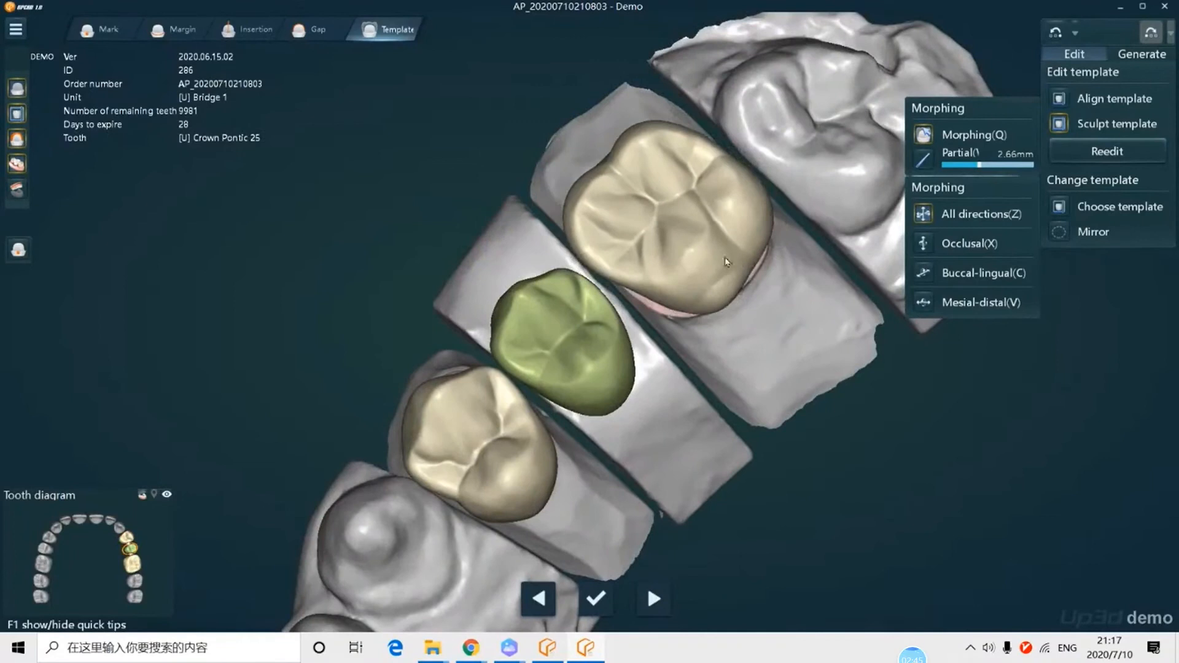
{"action": "left_click", "coordinate": [726, 292]}
{"action": "mouse_move", "coordinate": [677, 263]}
{"action": "left_mouse_down"}
{"action": "mouse_move", "coordinate": [696, 279]}
{"action": "mouse_move", "coordinate": [692, 264]}
{"action": "left_mouse_up"}
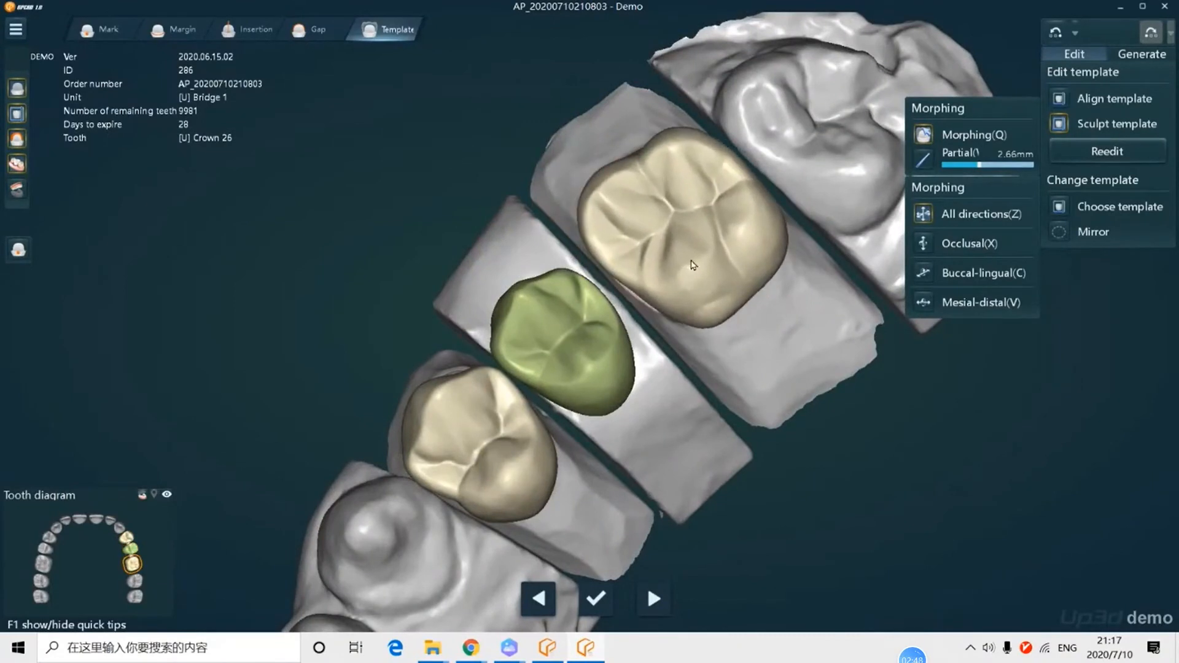
Step: Morph the crown 26 template mesial-distally, occlusally and in all directions to extend it over its margin
{"action": "left_click", "coordinate": [929, 299]}
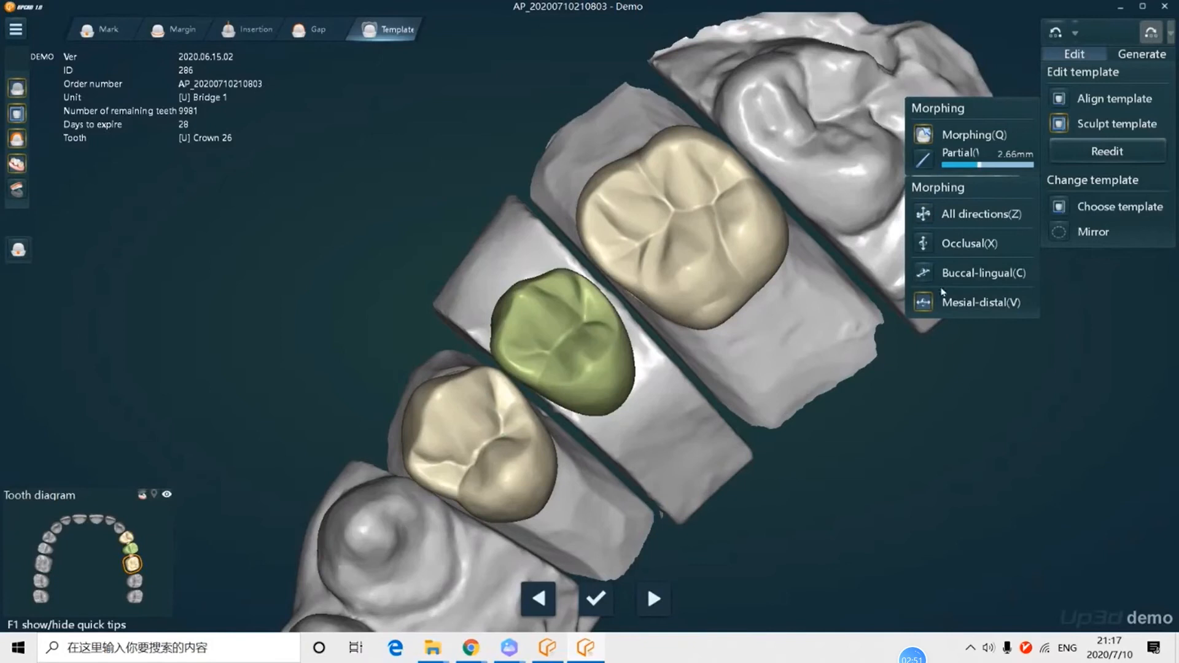
{"action": "left_click", "coordinate": [924, 243]}
{"action": "right_click_drag", "start_coordinate": [699, 282], "coordinate": [534, 238]}
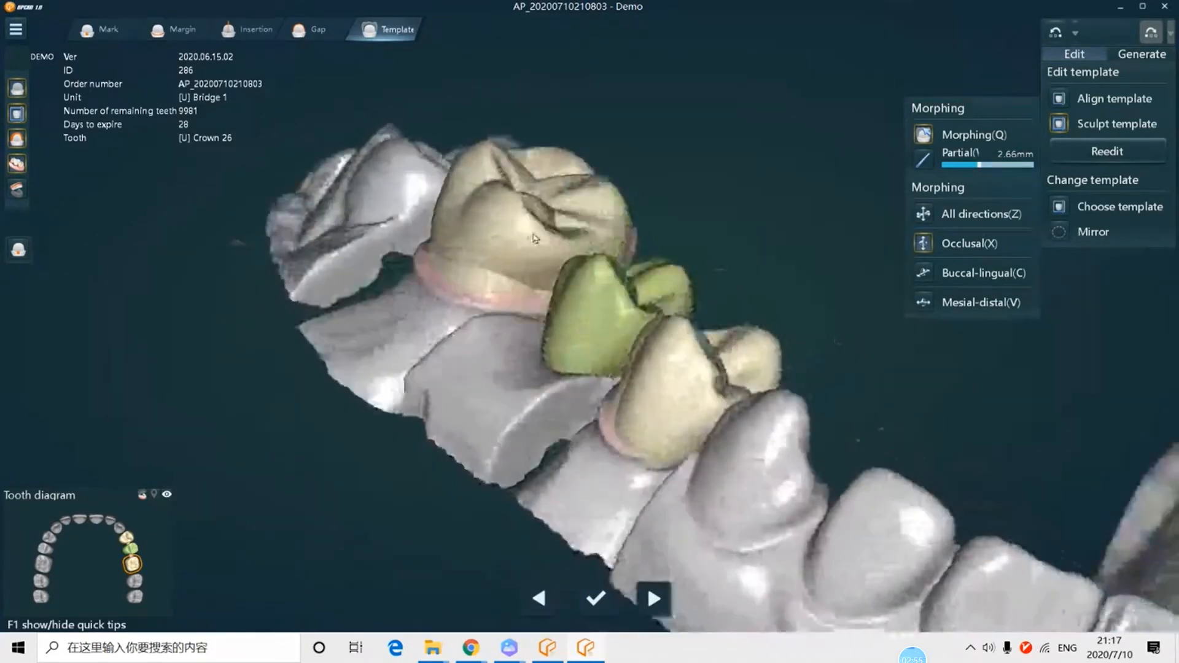
{"action": "mouse_move", "coordinate": [535, 238]}
{"action": "left_mouse_down"}
{"action": "mouse_move", "coordinate": [527, 245]}
{"action": "mouse_move", "coordinate": [592, 211]}
{"action": "left_mouse_up"}
{"action": "right_click_drag", "start_coordinate": [592, 211], "coordinate": [590, 216]}
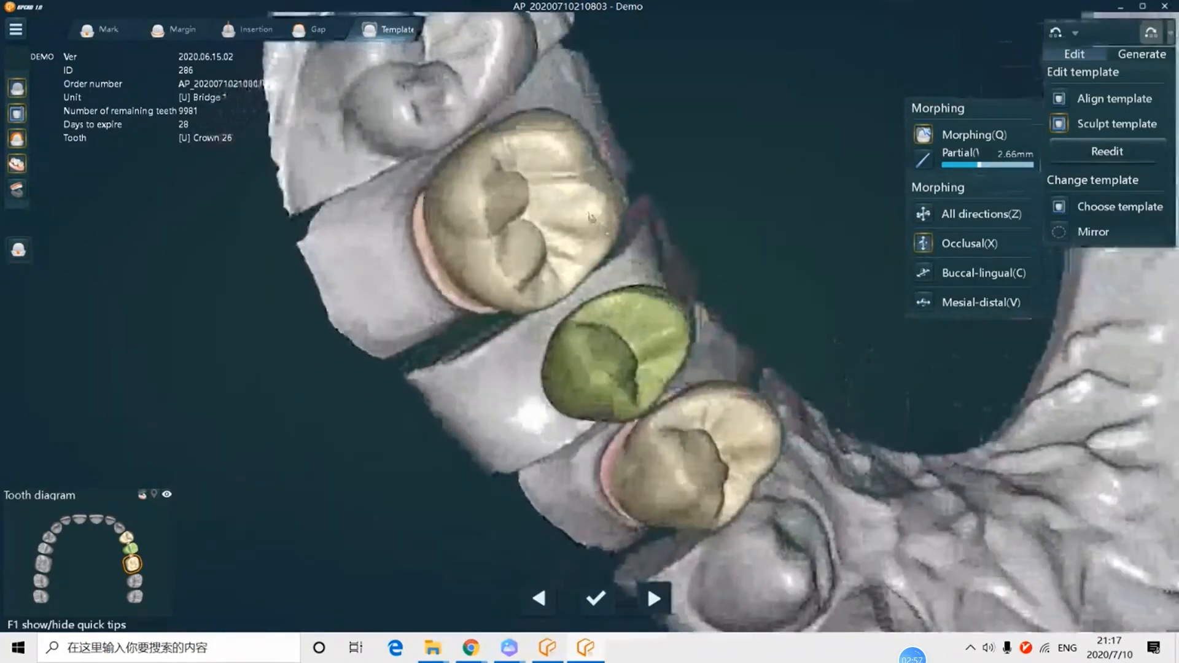
{"action": "key", "text": "z"}
{"action": "left_click_drag", "start_coordinate": [585, 179], "coordinate": [528, 218]}
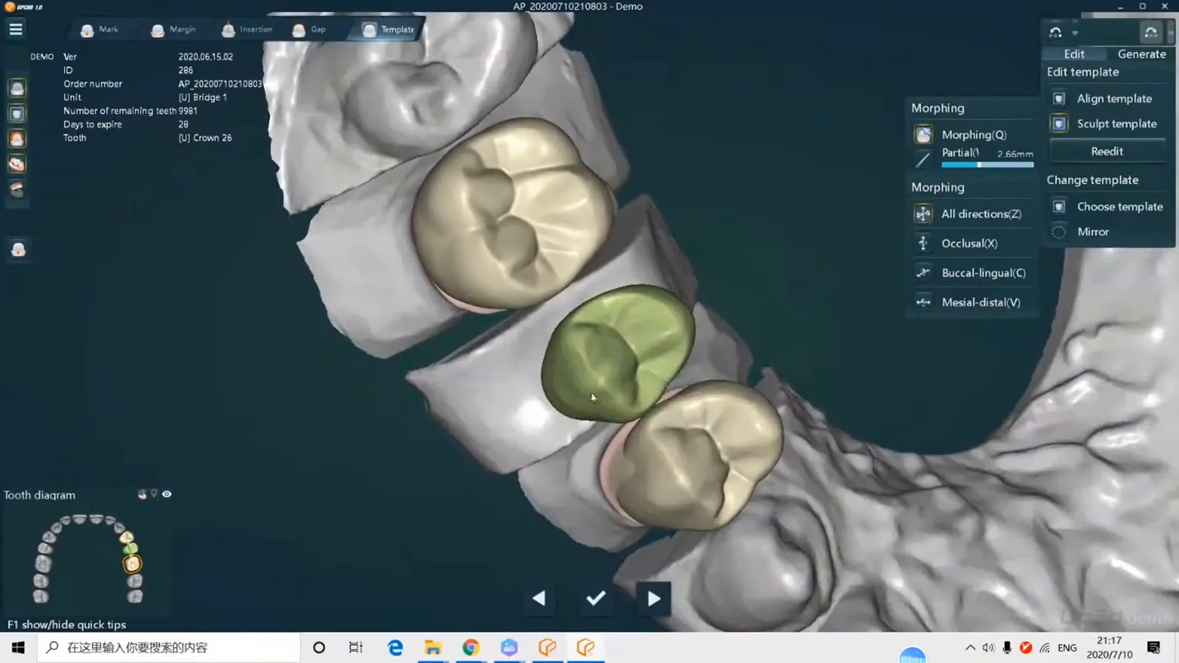
Step: Morph the crown 24 template outward in all directions to cover the exposed margin of its preparation
{"action": "right_click_drag", "start_coordinate": [592, 398], "coordinate": [637, 336]}
{"action": "left_click", "coordinate": [608, 349]}
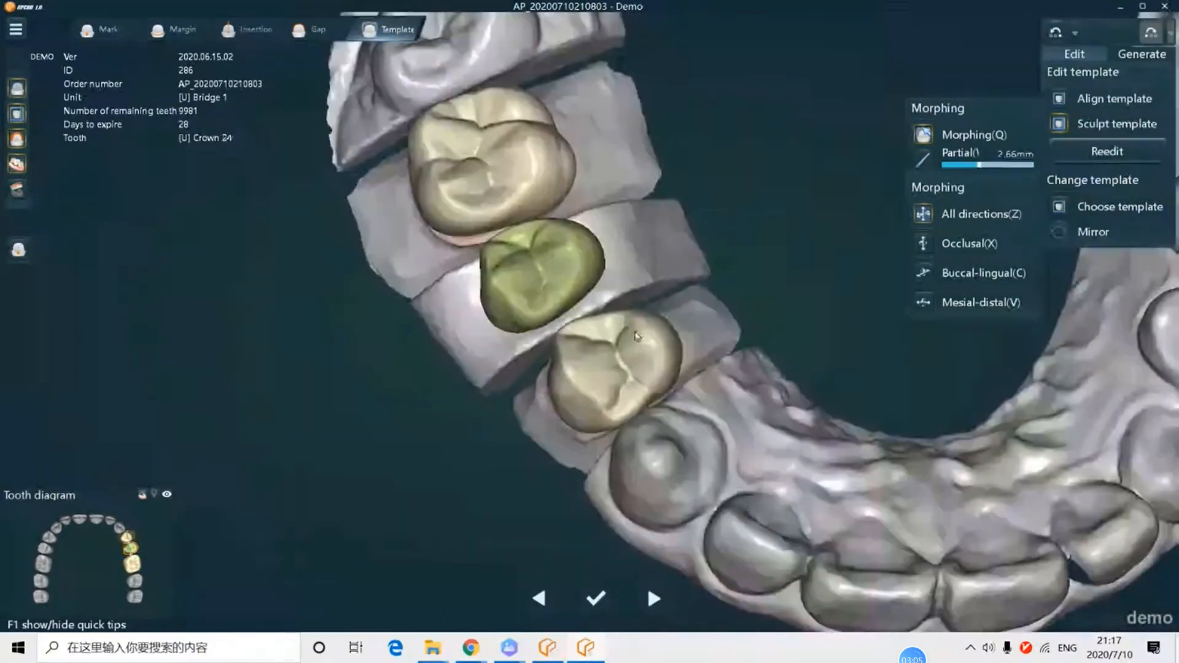
{"action": "mouse_move", "coordinate": [636, 336]}
{"action": "left_mouse_down"}
{"action": "mouse_move", "coordinate": [632, 368]}
{"action": "mouse_move", "coordinate": [627, 344]}
{"action": "mouse_move", "coordinate": [620, 363]}
{"action": "mouse_move", "coordinate": [630, 394]}
{"action": "left_mouse_up"}
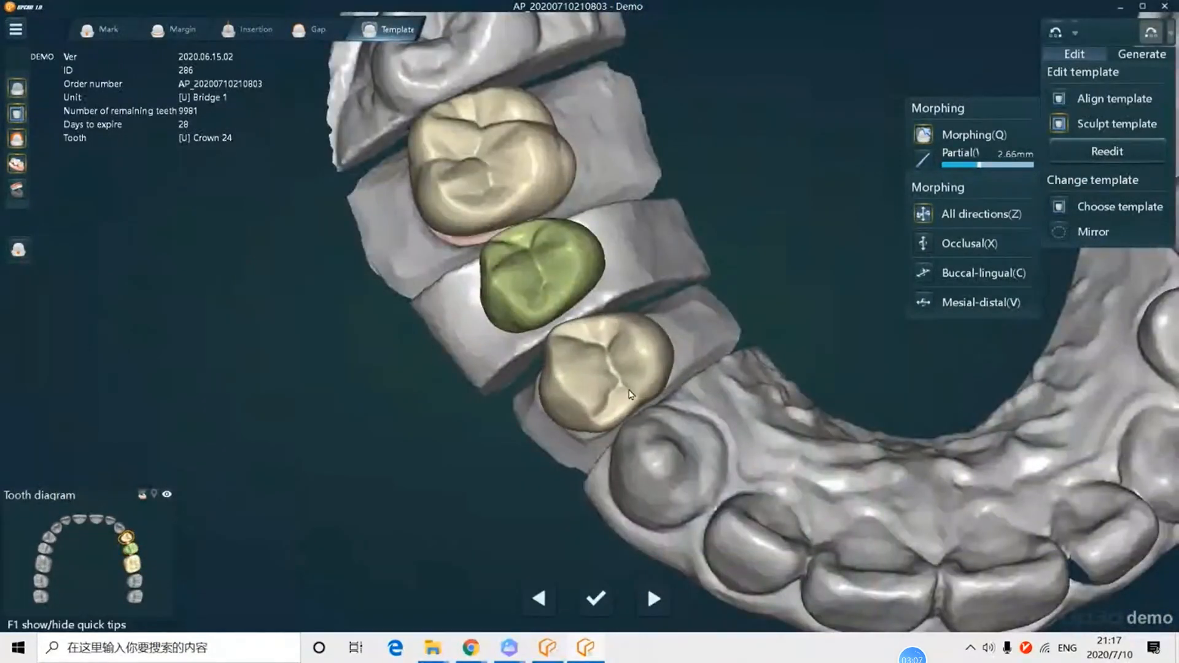
{"action": "right_click_drag", "start_coordinate": [630, 394], "coordinate": [602, 388]}
{"action": "left_click_drag", "start_coordinate": [602, 388], "coordinate": [610, 338]}
Step: Shift the pontic 25 template down toward the ridge, clear of the opposing teeth
{"action": "right_click_drag", "start_coordinate": [645, 329], "coordinate": [581, 279]}
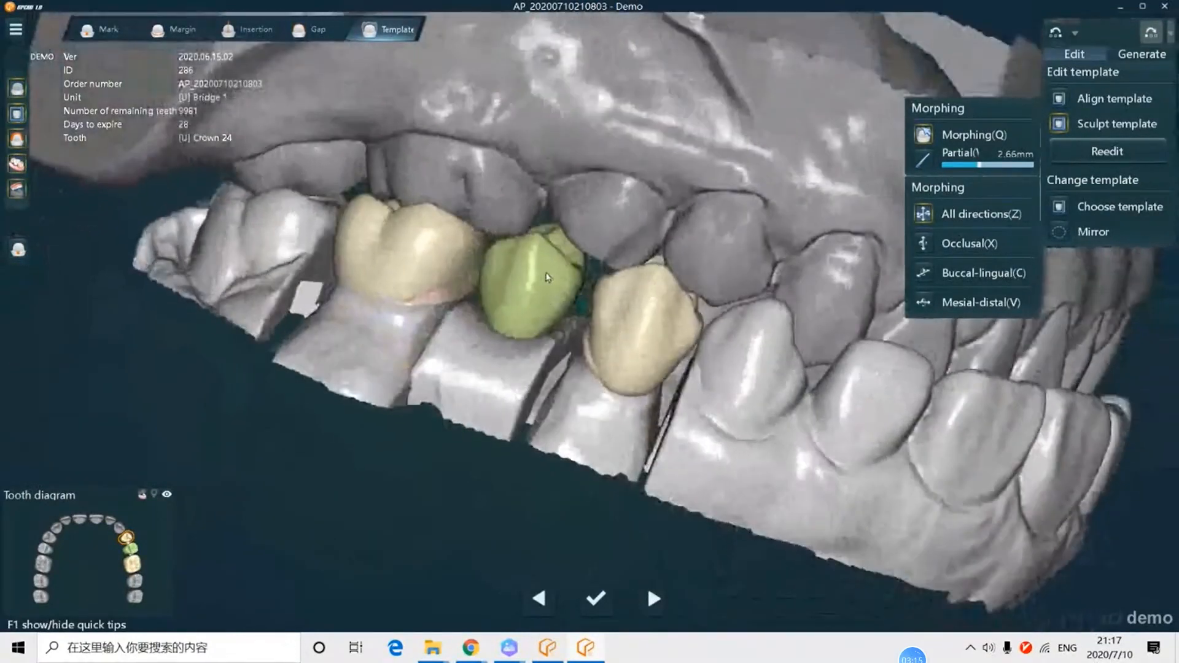
{"action": "left_click_drag", "start_coordinate": [549, 248], "coordinate": [535, 305]}
{"action": "right_click_drag", "start_coordinate": [534, 304], "coordinate": [474, 303]}
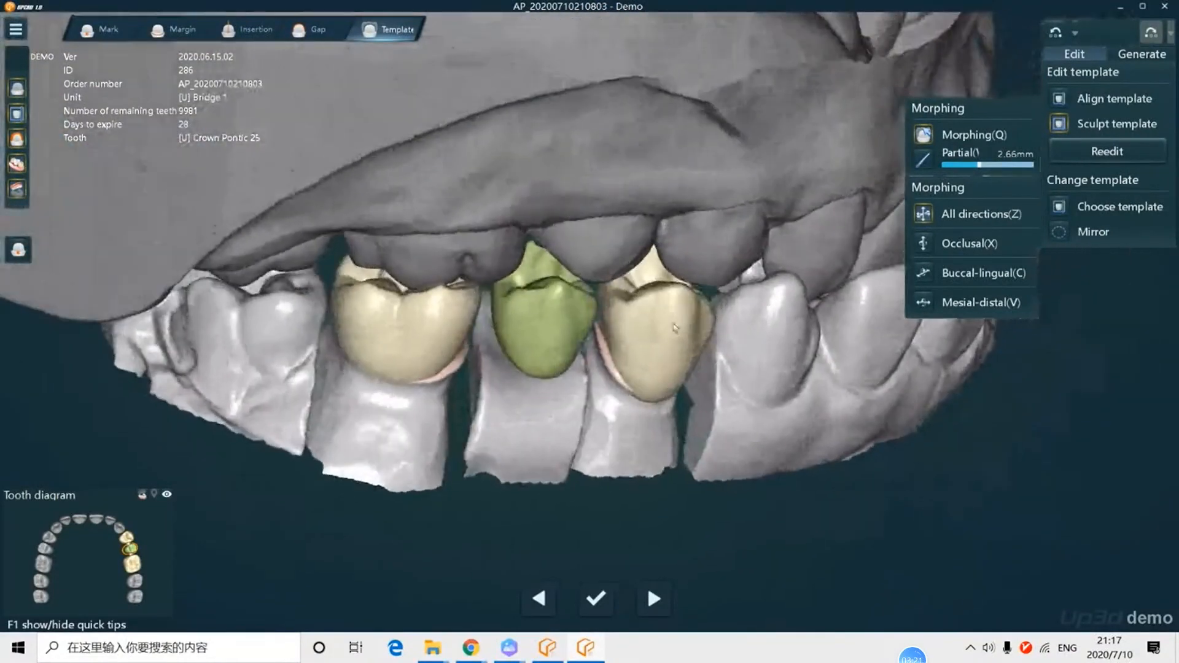
Step: Morph the crown 26 template buccal-lingually and mesial-distally to widen it toward pontic 25
{"action": "left_click", "coordinate": [923, 273]}
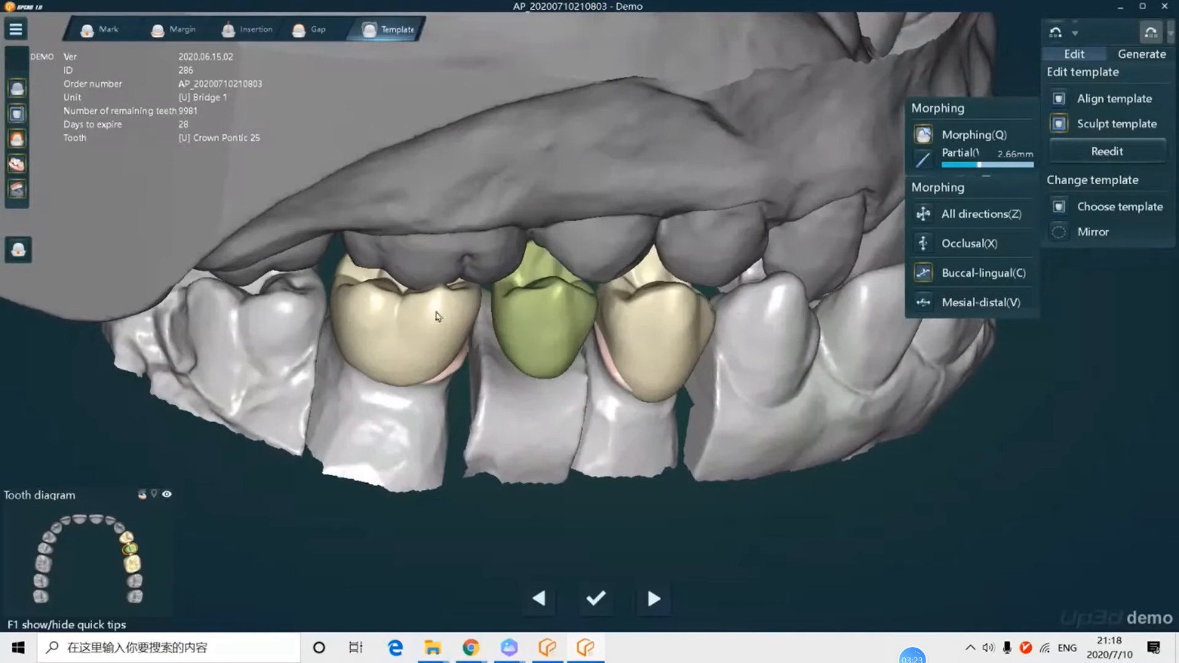
{"action": "left_click", "coordinate": [920, 301]}
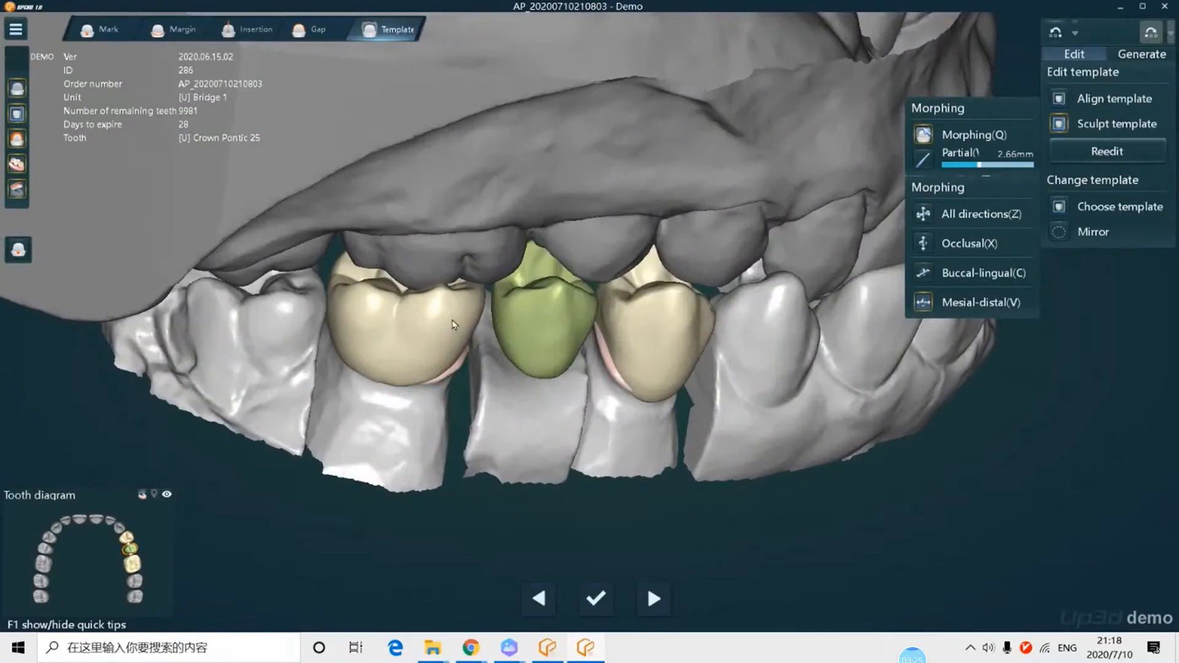
{"action": "right_click_drag", "start_coordinate": [453, 324], "coordinate": [517, 319]}
{"action": "left_click", "coordinate": [391, 318]}
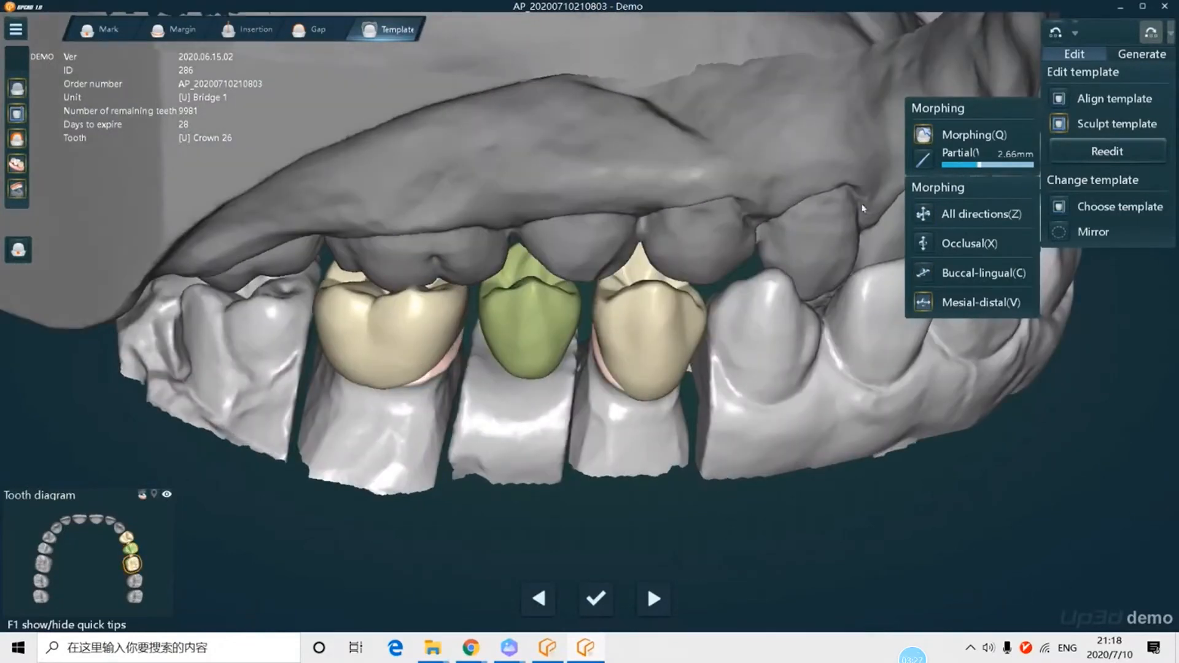
Step: Enlarge the pontic 25 template with all-directions morphing to narrow the gaps to its neighbours
{"action": "left_click", "coordinate": [923, 214]}
{"action": "left_click", "coordinate": [525, 310]}
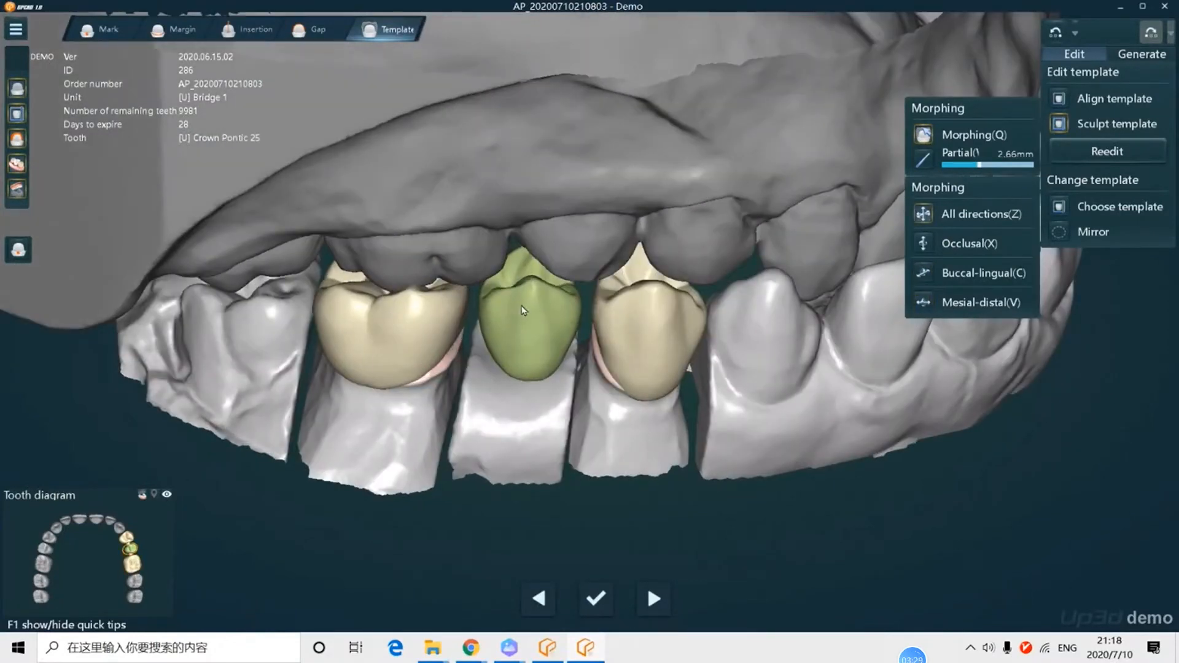
{"action": "mouse_move", "coordinate": [536, 312]}
{"action": "left_mouse_down"}
{"action": "mouse_move", "coordinate": [553, 326]}
{"action": "mouse_move", "coordinate": [535, 299]}
{"action": "left_mouse_up"}
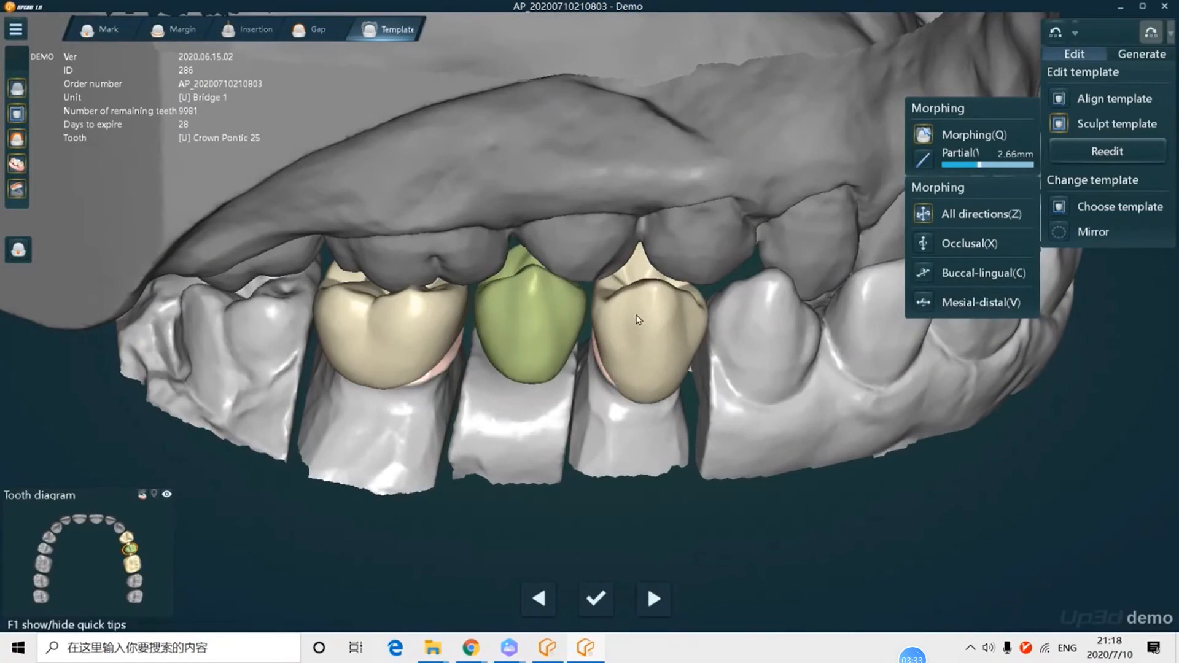
Step: Adjust the crown 24 and pontic 25 templates from the occlusal view to improve their contacts and arch alignment
{"action": "right_click_drag", "start_coordinate": [883, 216], "coordinate": [633, 366]}
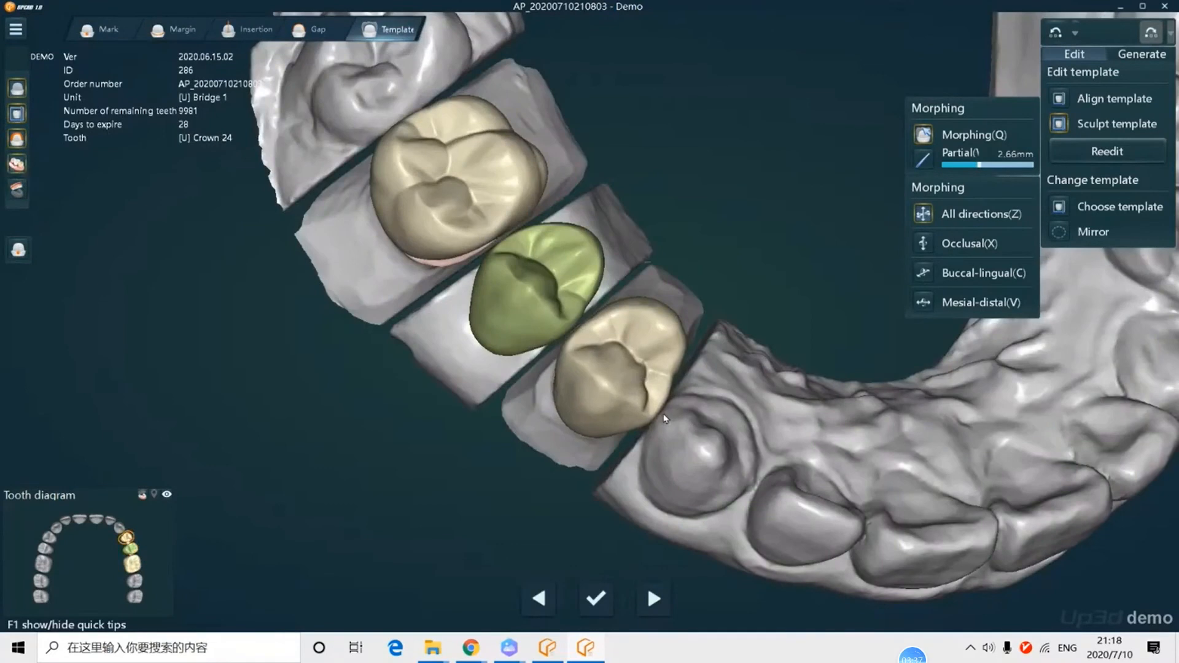
{"action": "left_click_drag", "start_coordinate": [654, 418], "coordinate": [637, 408]}
{"action": "mouse_move", "coordinate": [554, 327]}
{"action": "left_mouse_down"}
{"action": "mouse_move", "coordinate": [536, 318]}
{"action": "mouse_move", "coordinate": [541, 301]}
{"action": "mouse_move", "coordinate": [604, 395]}
{"action": "left_mouse_up"}
Step: Line up the buccal and palatal contours of crown 24 and pontic 25 with the arch, viewed from the front
{"action": "right_click_drag", "start_coordinate": [430, 420], "coordinate": [639, 252]}
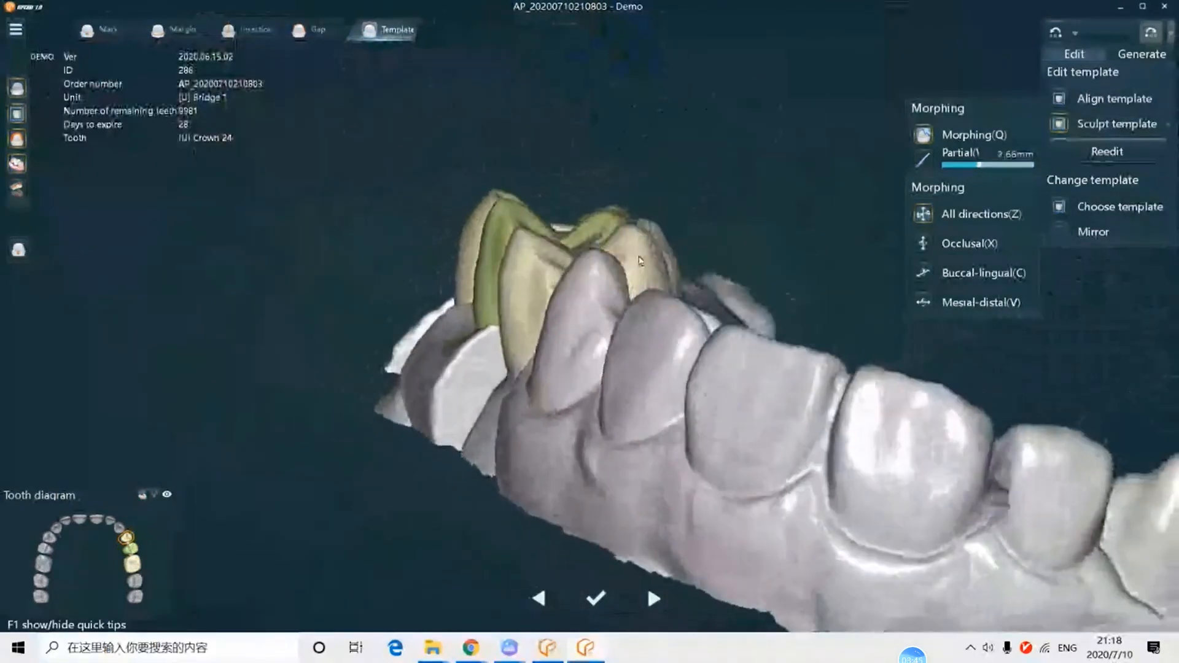
{"action": "right_click_drag", "start_coordinate": [550, 258], "coordinate": [524, 285]}
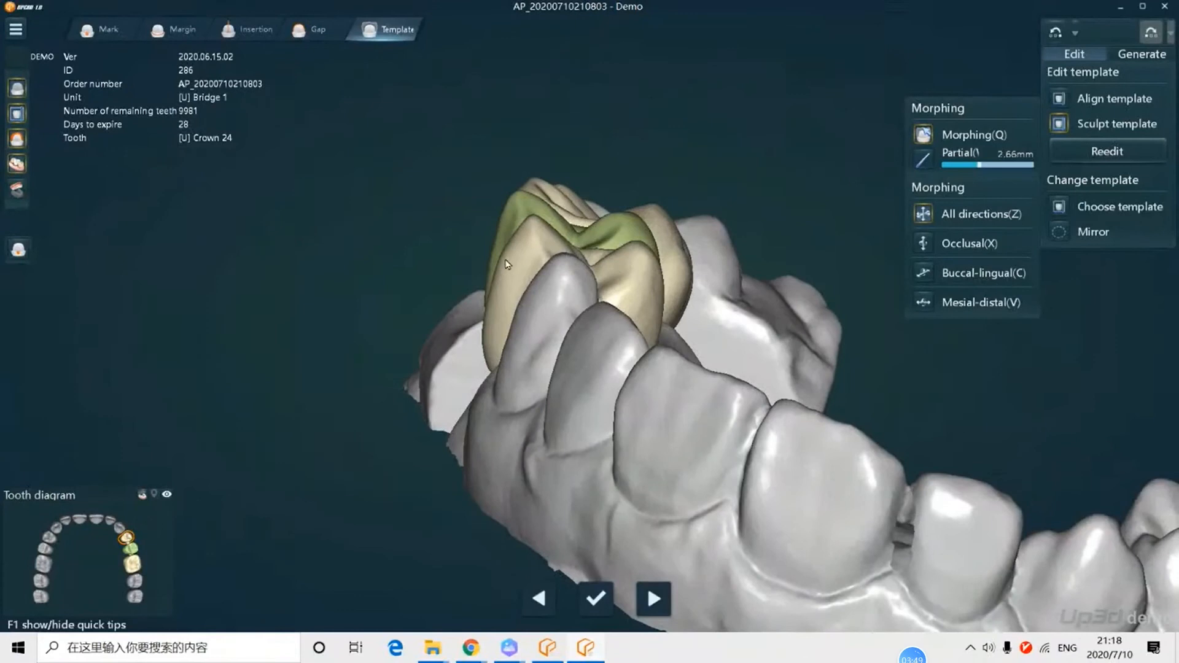
{"action": "left_click", "coordinate": [515, 219]}
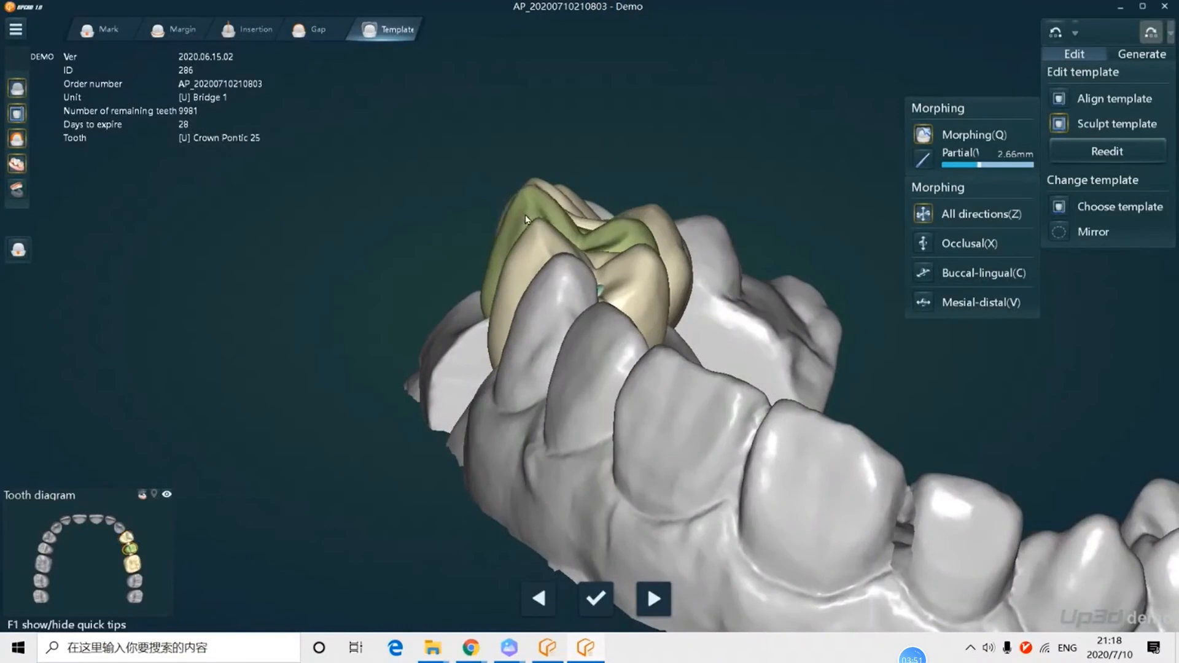
{"action": "left_click", "coordinate": [633, 251]}
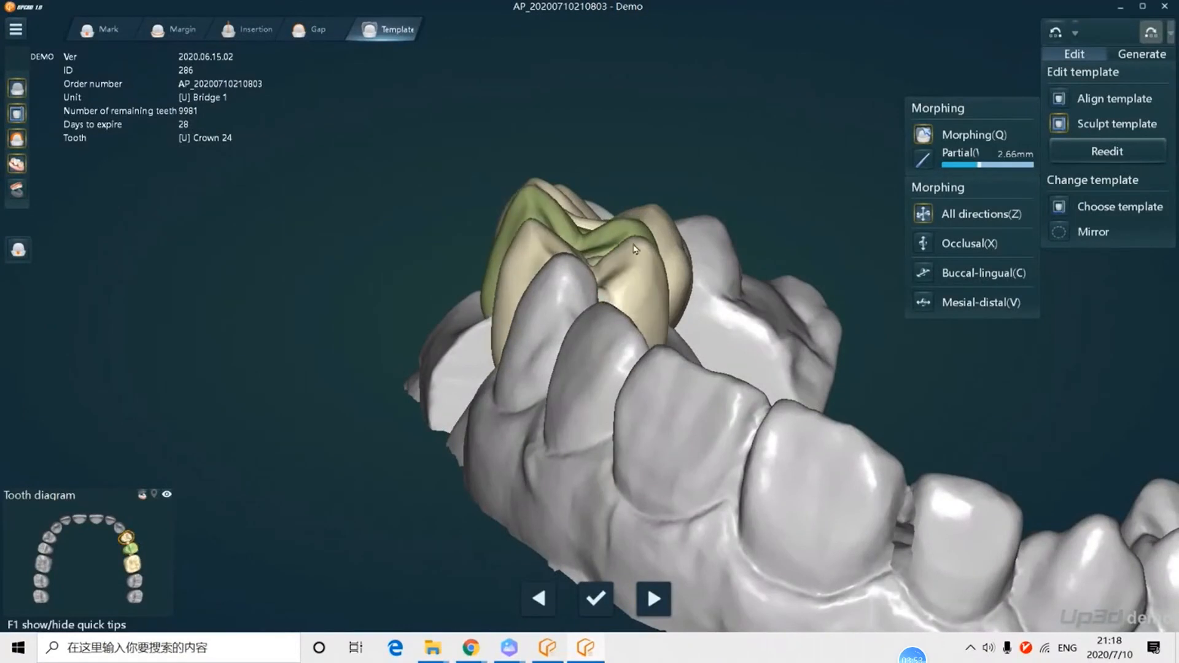
{"action": "right_click_drag", "start_coordinate": [547, 285], "coordinate": [569, 319]}
{"action": "left_click", "coordinate": [492, 257]}
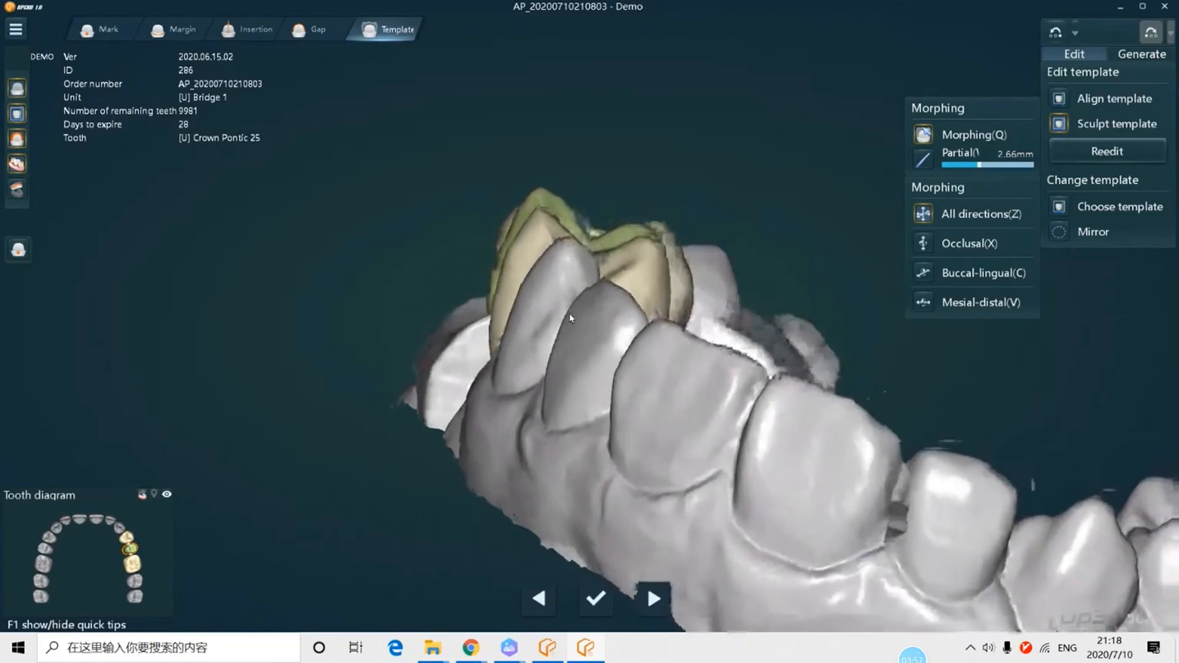
{"action": "left_click", "coordinate": [541, 242]}
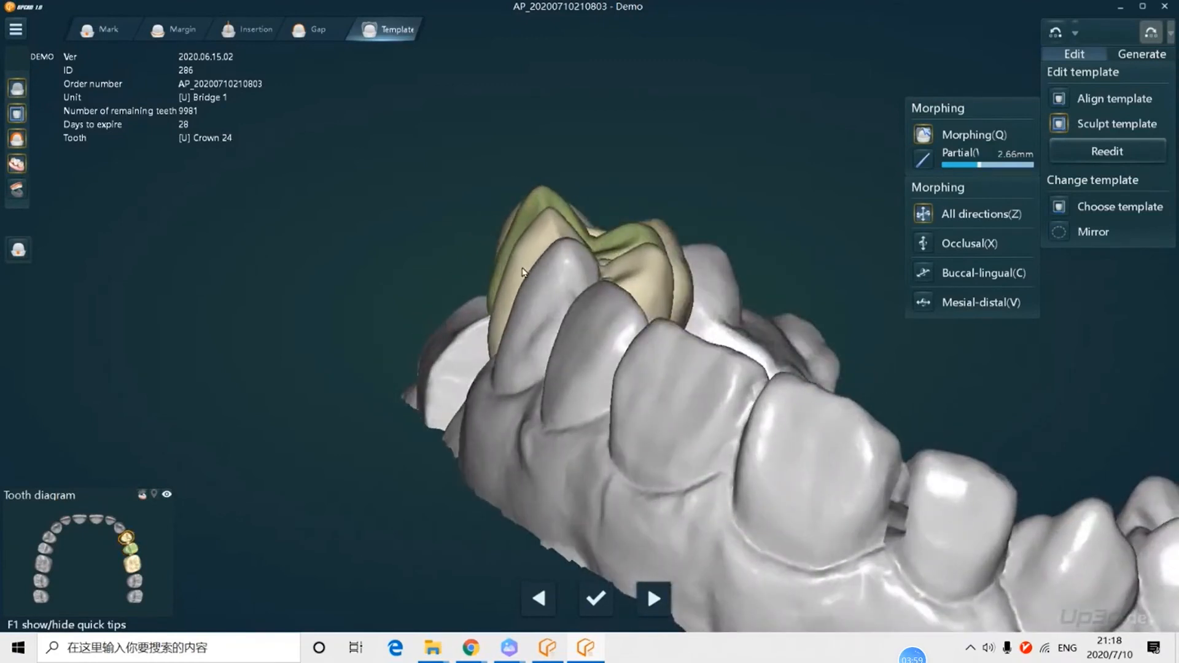
Step: Fine-tune pontic 25 between its neighbours from the occlusal view and check the bridge against the opposing jaw
{"action": "right_click_drag", "start_coordinate": [588, 287], "coordinate": [651, 368]}
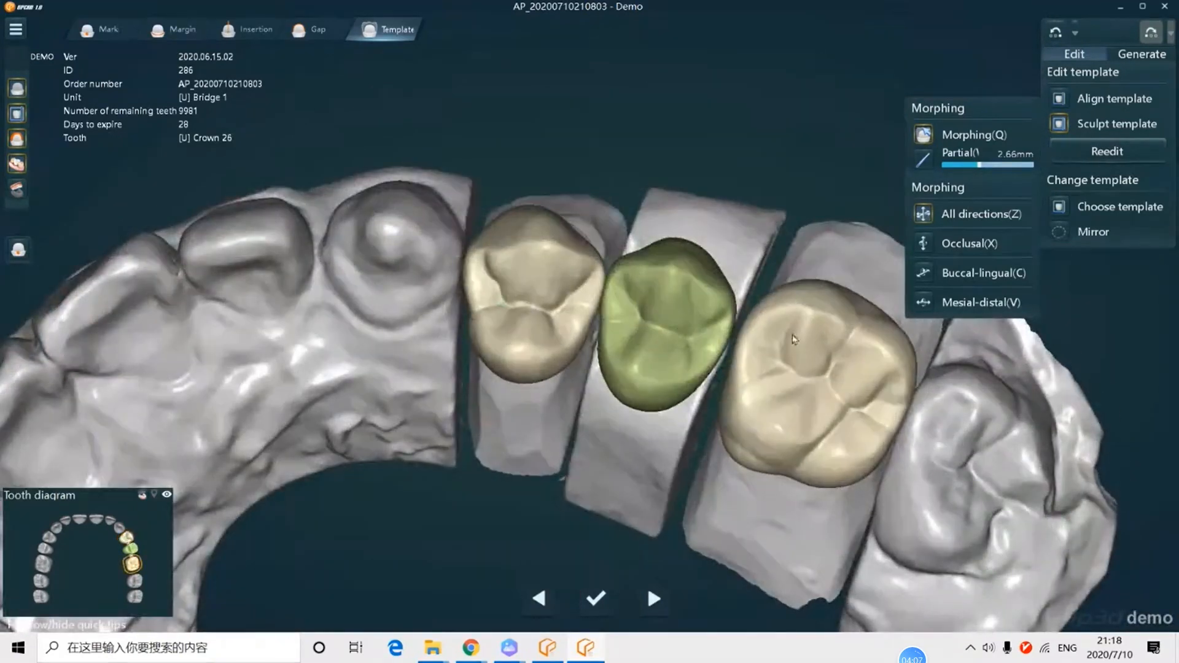
{"action": "left_click_drag", "start_coordinate": [681, 331], "coordinate": [685, 333]}
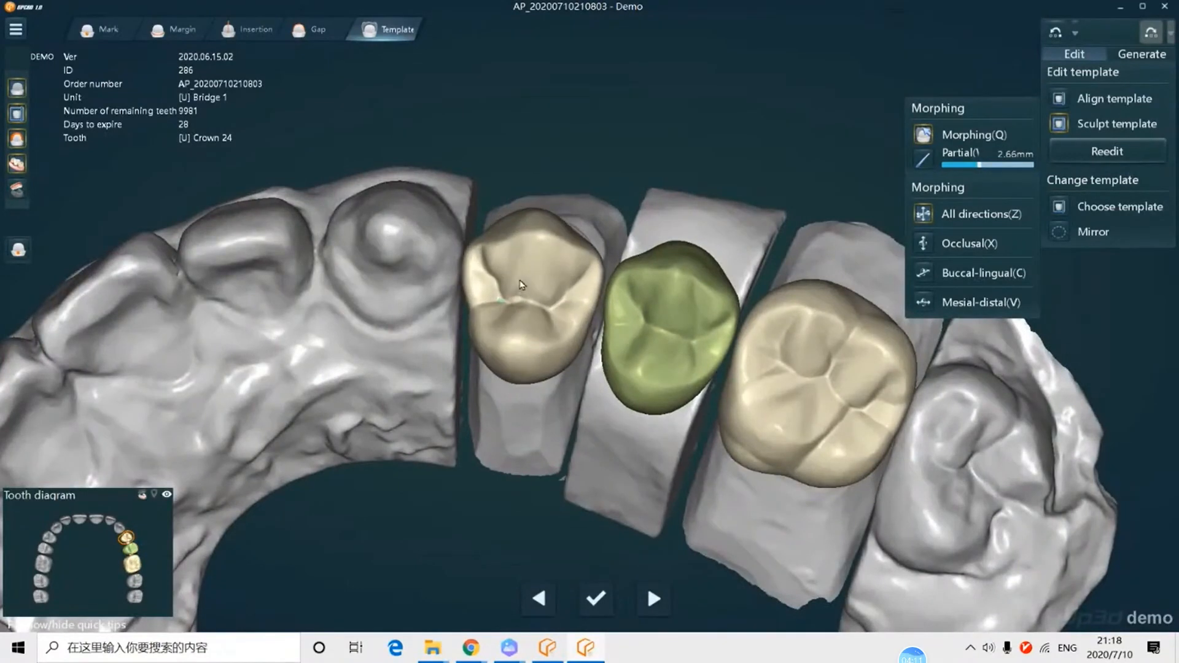
{"action": "scroll", "coordinate": [540, 341], "scroll_direction": "down", "scroll_amount": 3}
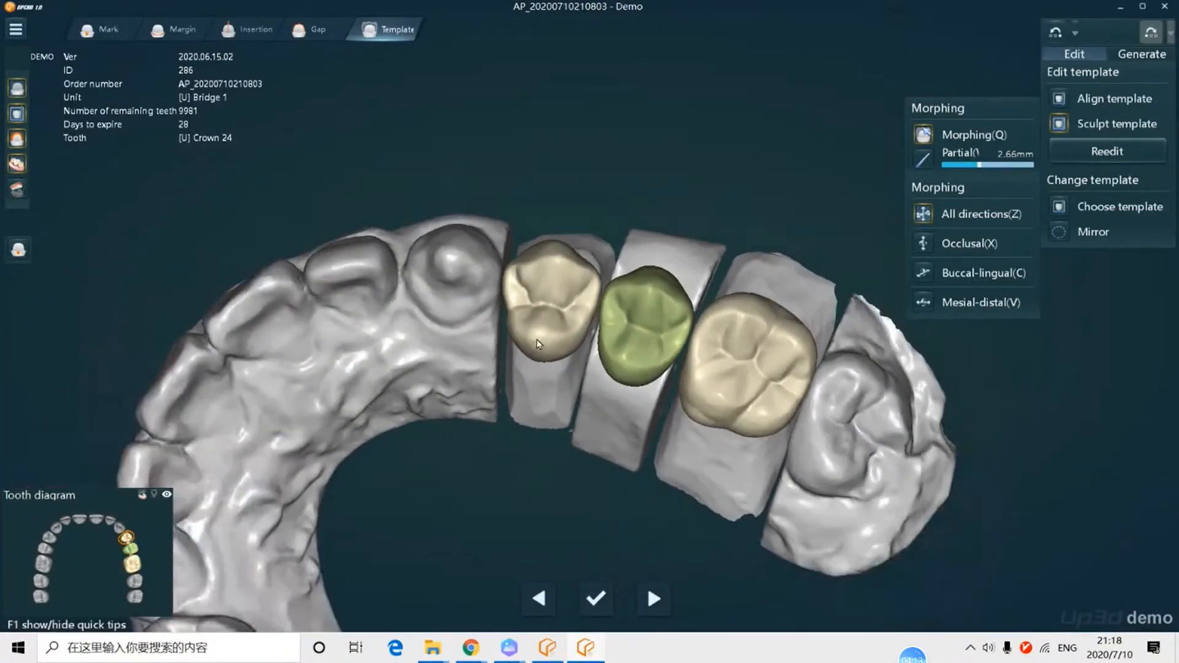
{"action": "key", "text": "a"}
{"action": "right_click_drag", "start_coordinate": [573, 352], "coordinate": [645, 336]}
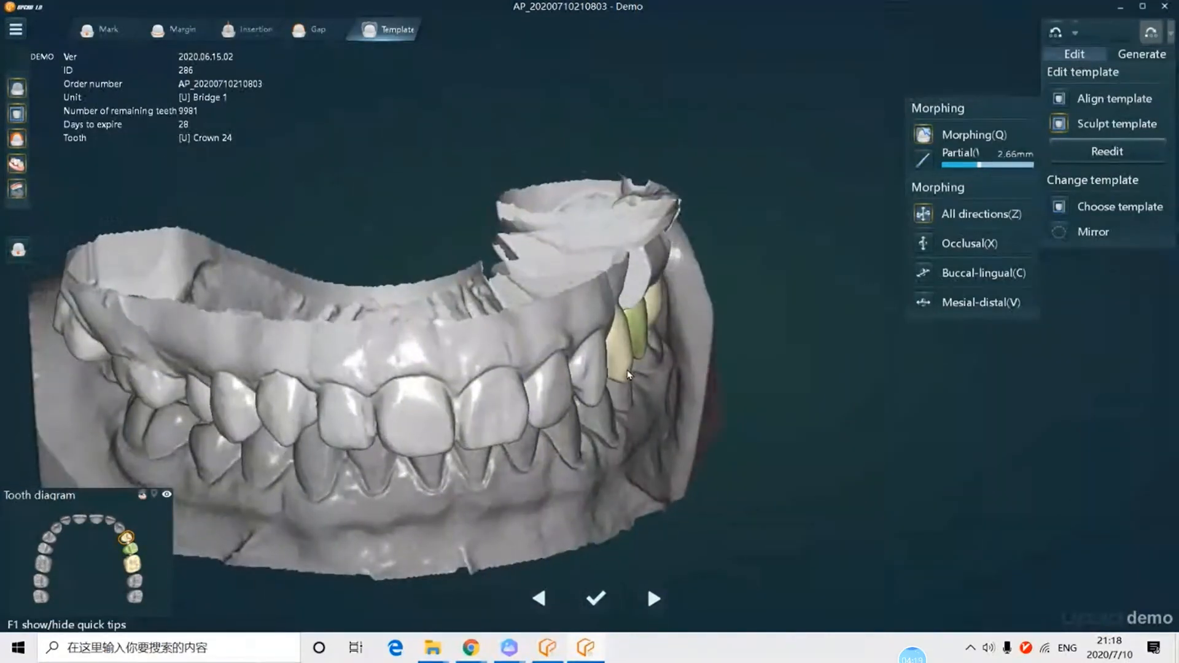
{"action": "right_click_drag", "start_coordinate": [639, 355], "coordinate": [590, 344]}
Step: Touch up the crown 26 and crown 24 templates with all-directions morphing and review the whole arch
{"action": "left_click", "coordinate": [708, 332]}
{"action": "left_click", "coordinate": [917, 302]}
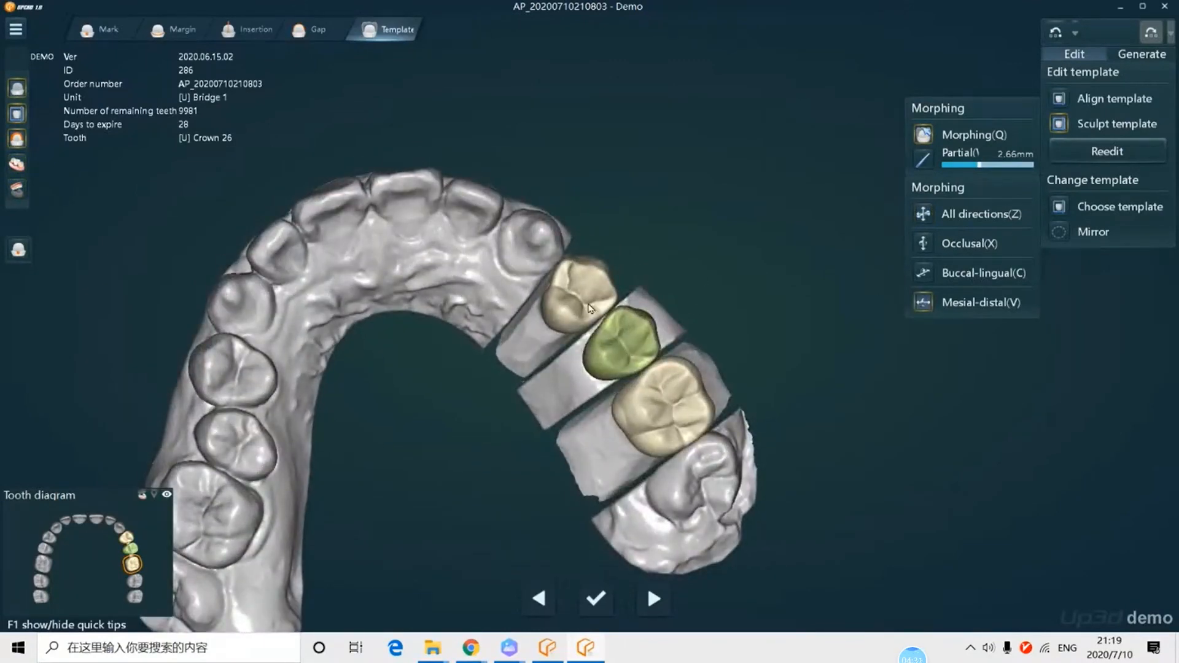
{"action": "left_click", "coordinate": [927, 212]}
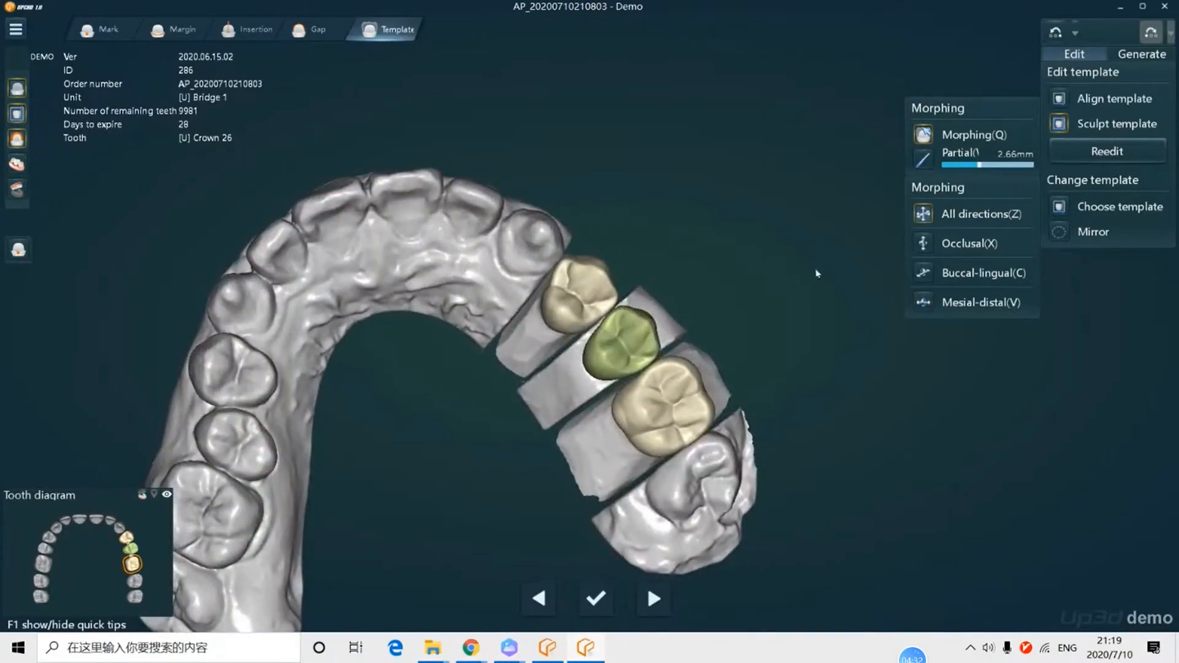
{"action": "left_click", "coordinate": [573, 319]}
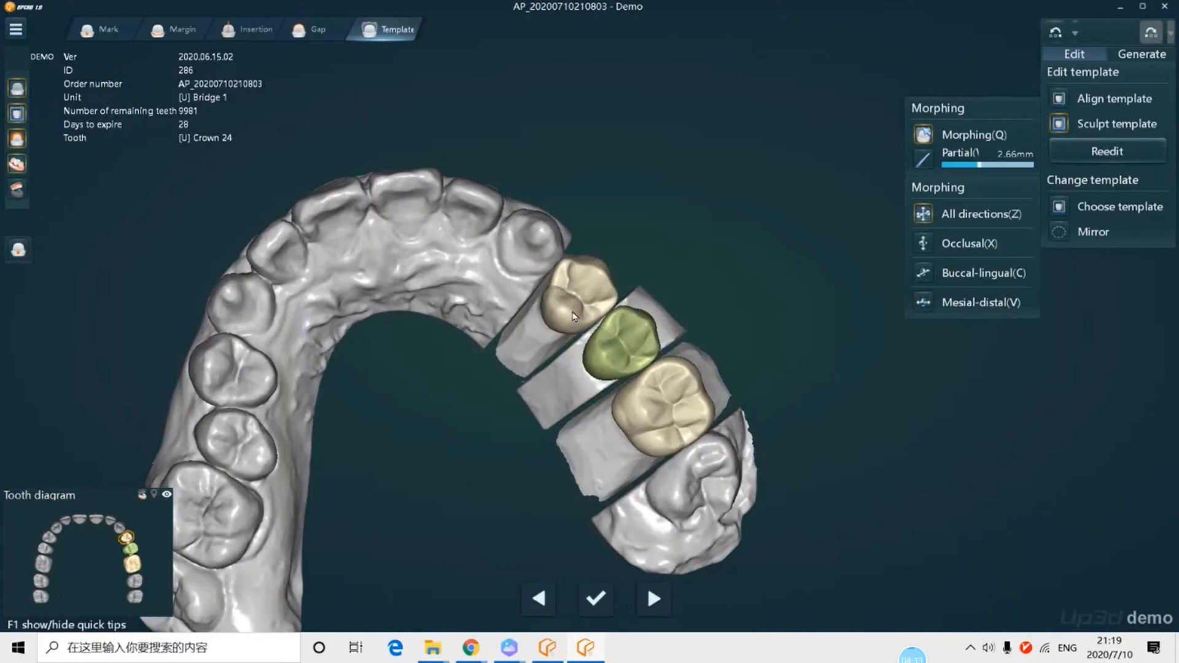
{"action": "left_click", "coordinate": [651, 382]}
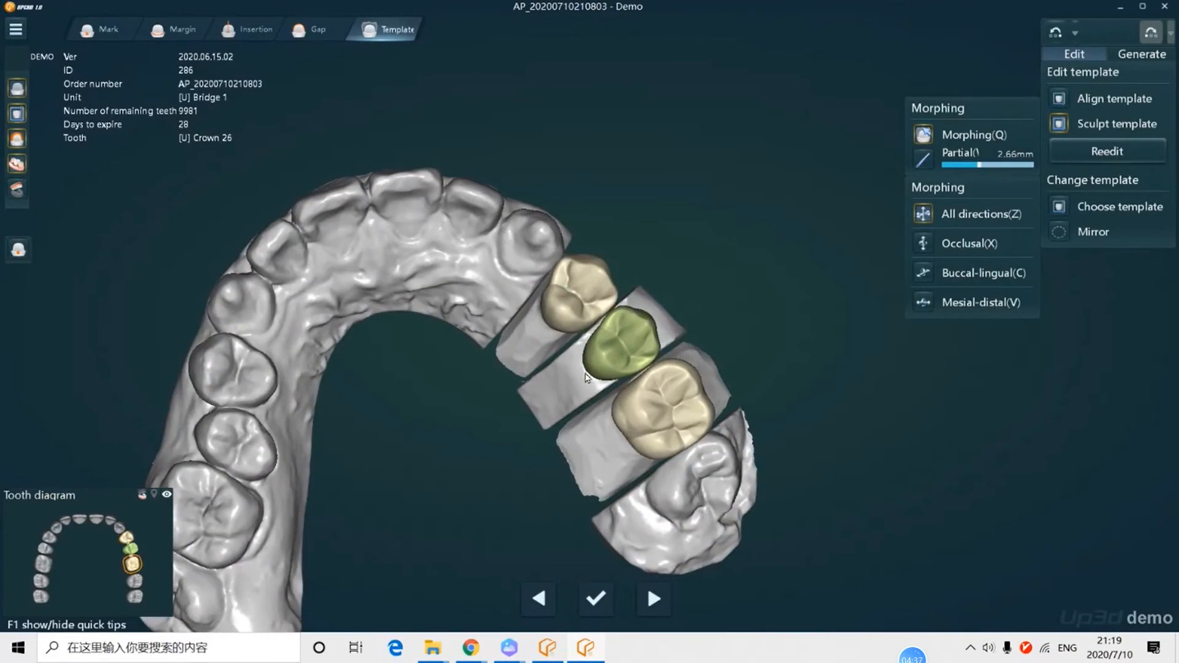
{"action": "right_click_drag", "start_coordinate": [587, 377], "coordinate": [659, 393]}
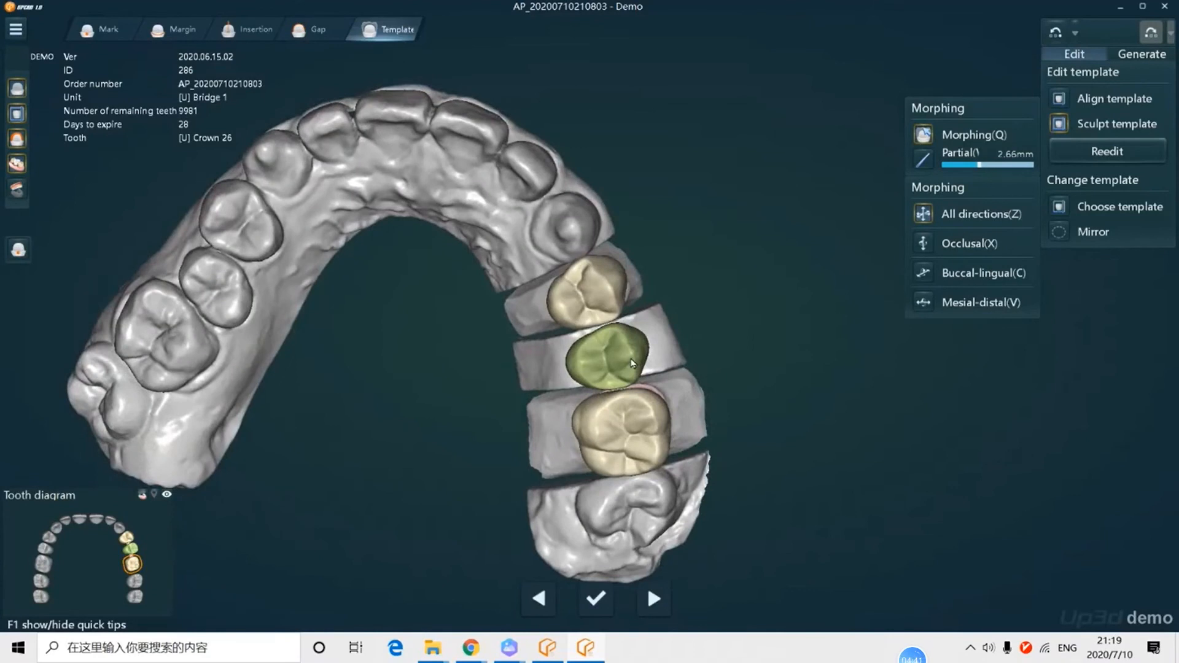
Step: Proceed to the bridge connectors and set the radius of the connector between 26 and 25 to 2.55 in free edit
{"action": "left_click", "coordinate": [654, 599]}
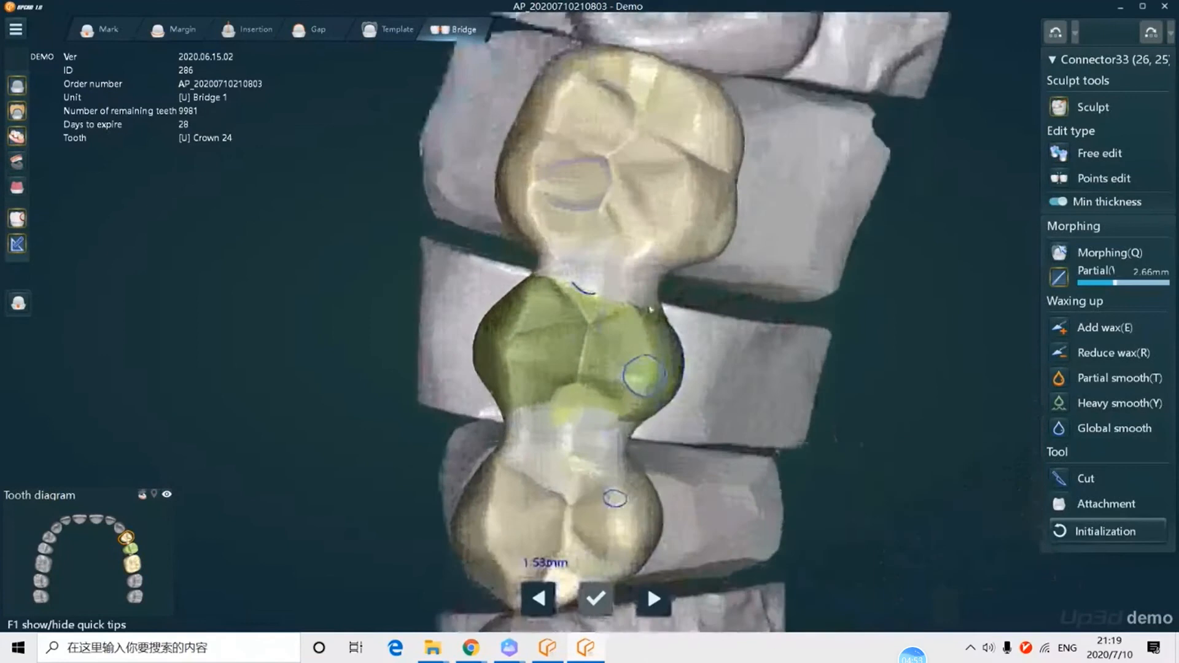
{"action": "scroll", "coordinate": [687, 267], "scroll_direction": "up", "scroll_amount": 2}
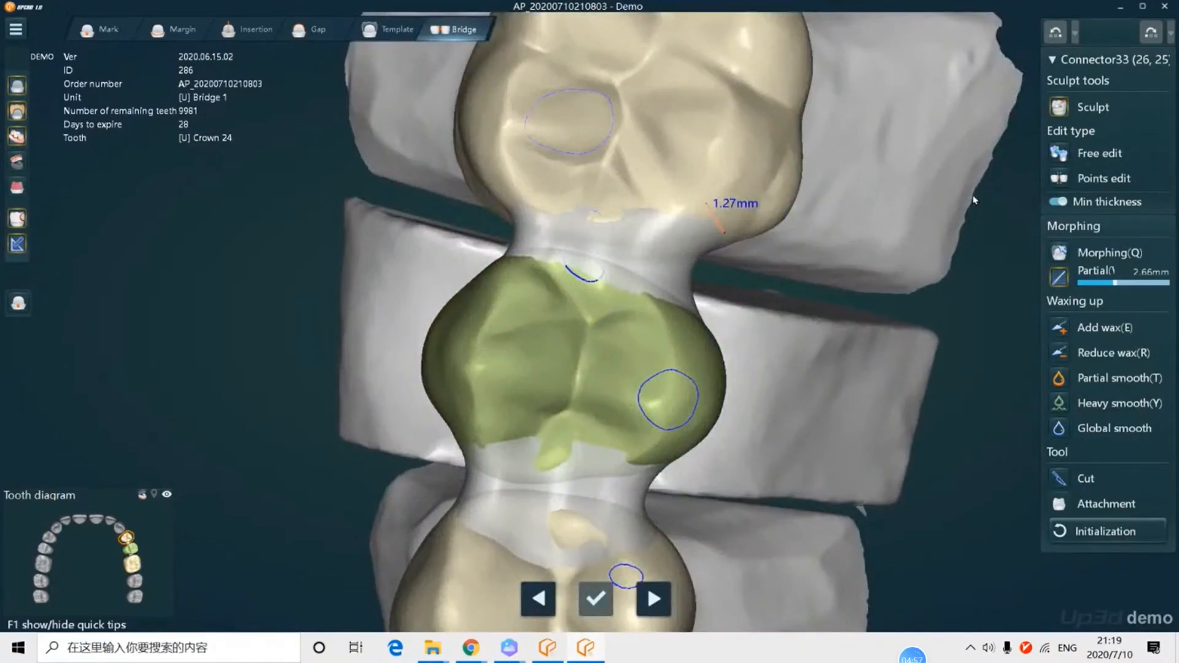
{"action": "left_click", "coordinate": [1058, 155]}
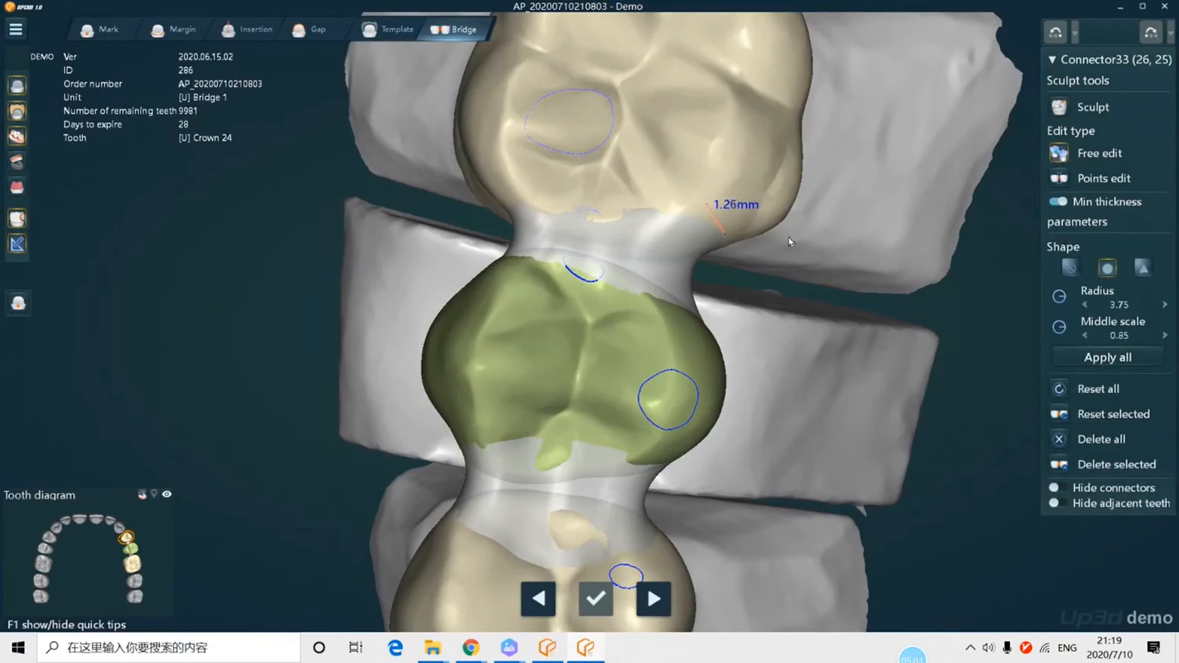
{"action": "left_click", "coordinate": [1085, 304]}
{"action": "left_click", "coordinate": [1085, 305]}
{"action": "left_click", "coordinate": [1086, 304]}
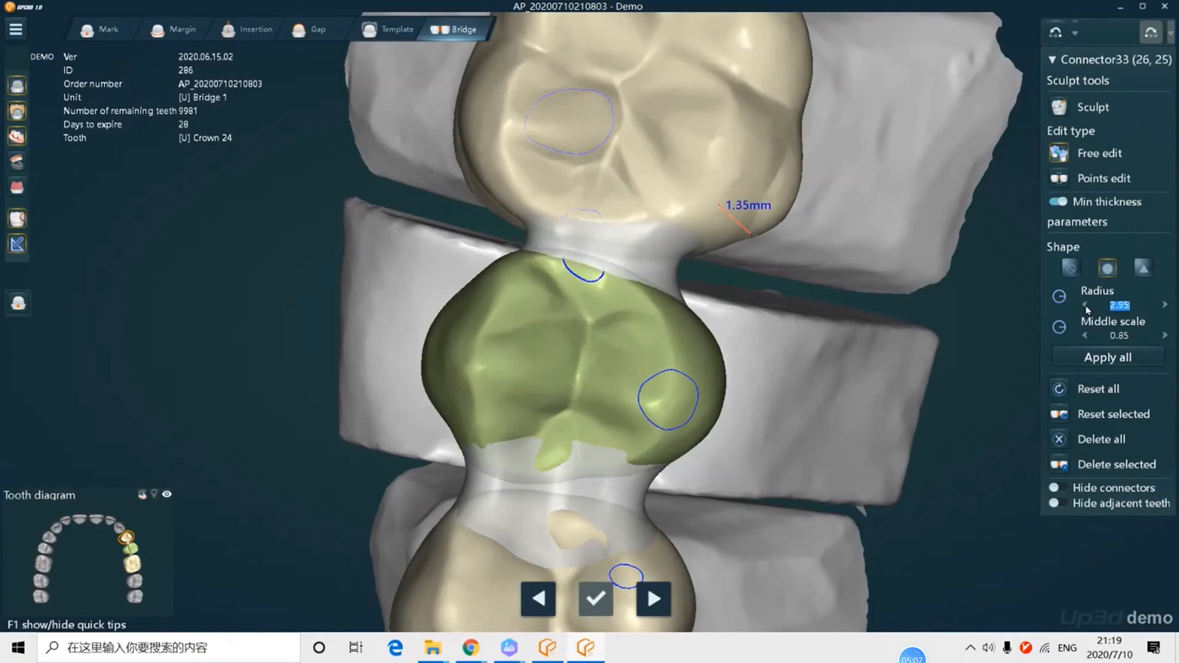
{"action": "left_click", "coordinate": [1085, 305]}
{"action": "left_click", "coordinate": [1086, 304]}
{"action": "middle_click_drag", "start_coordinate": [845, 348], "coordinate": [842, 255]}
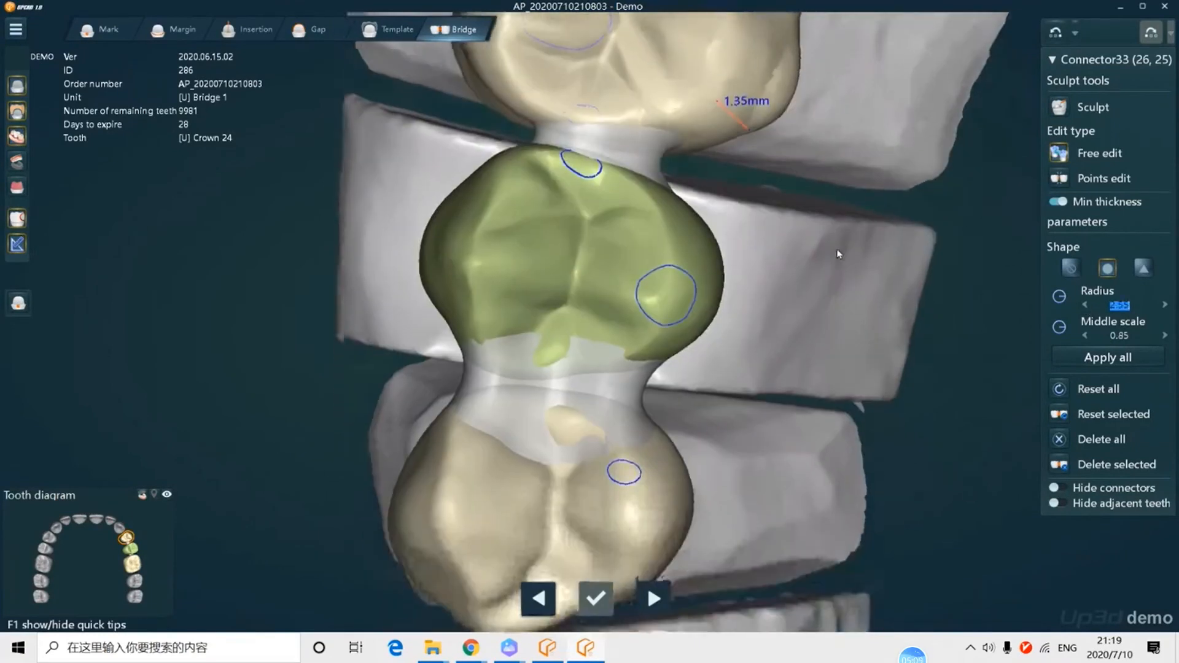
Step: Select the connector between pontic 25 and crown 24 and set its radius to 2.35
{"action": "left_click", "coordinate": [617, 394]}
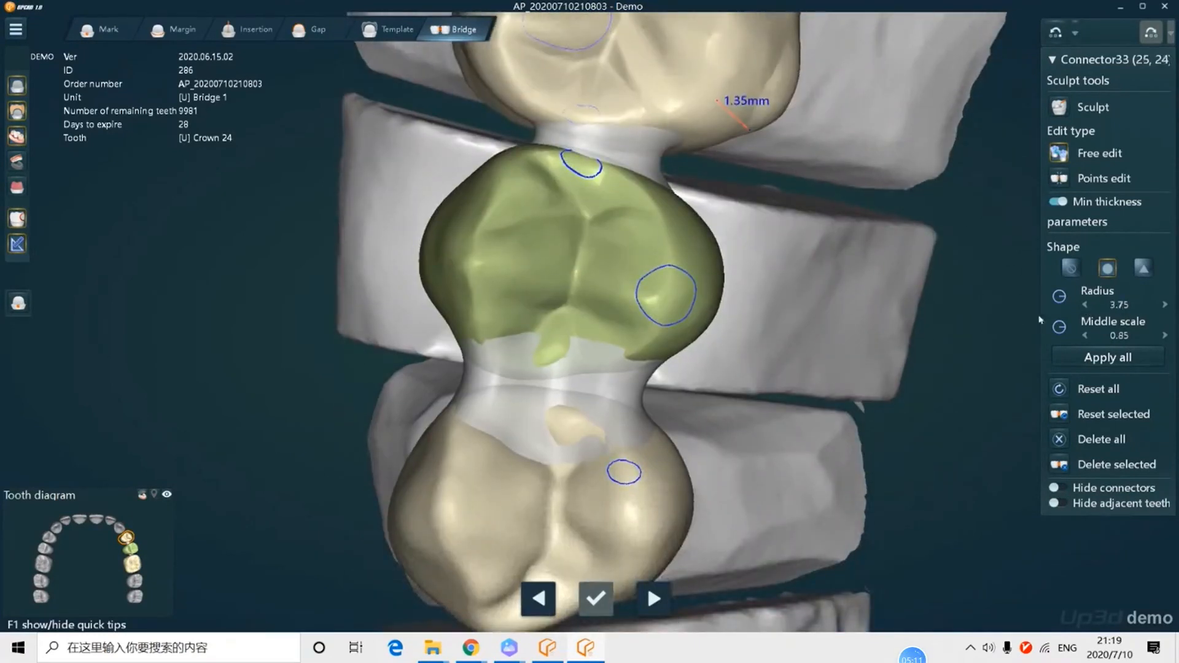
{"action": "left_click", "coordinate": [1086, 304]}
{"action": "left_click", "coordinate": [1085, 304]}
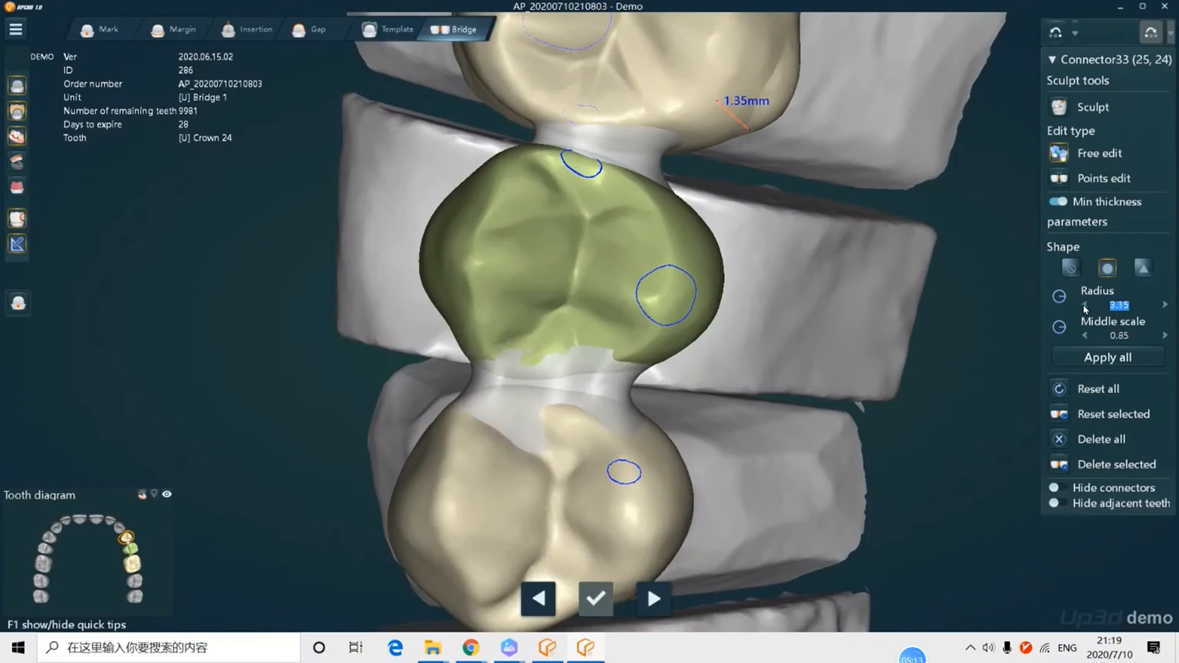
{"action": "left_click", "coordinate": [1085, 305]}
{"action": "left_click", "coordinate": [1084, 306]}
{"action": "left_click", "coordinate": [1083, 305]}
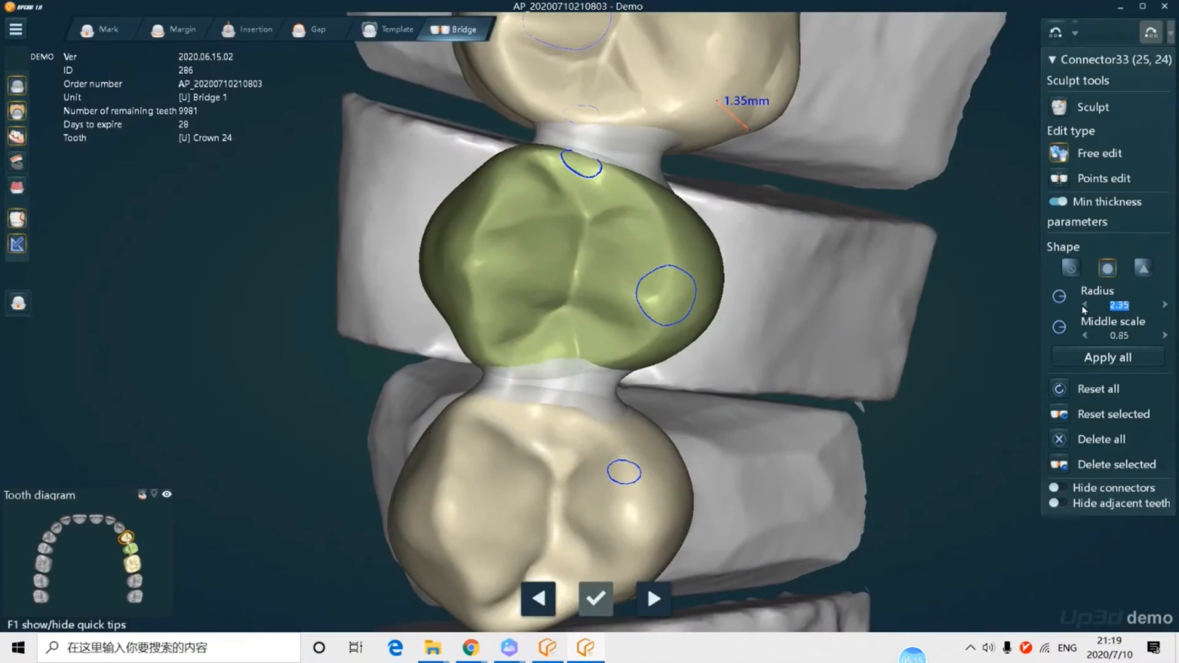
Step: Adjust the 26–25 and 25–24 connectors in free edit from the side and check them from the occlusal view
{"action": "right_click_drag", "start_coordinate": [627, 376], "coordinate": [686, 319]}
{"action": "right_click_drag", "start_coordinate": [685, 310], "coordinate": [708, 325]}
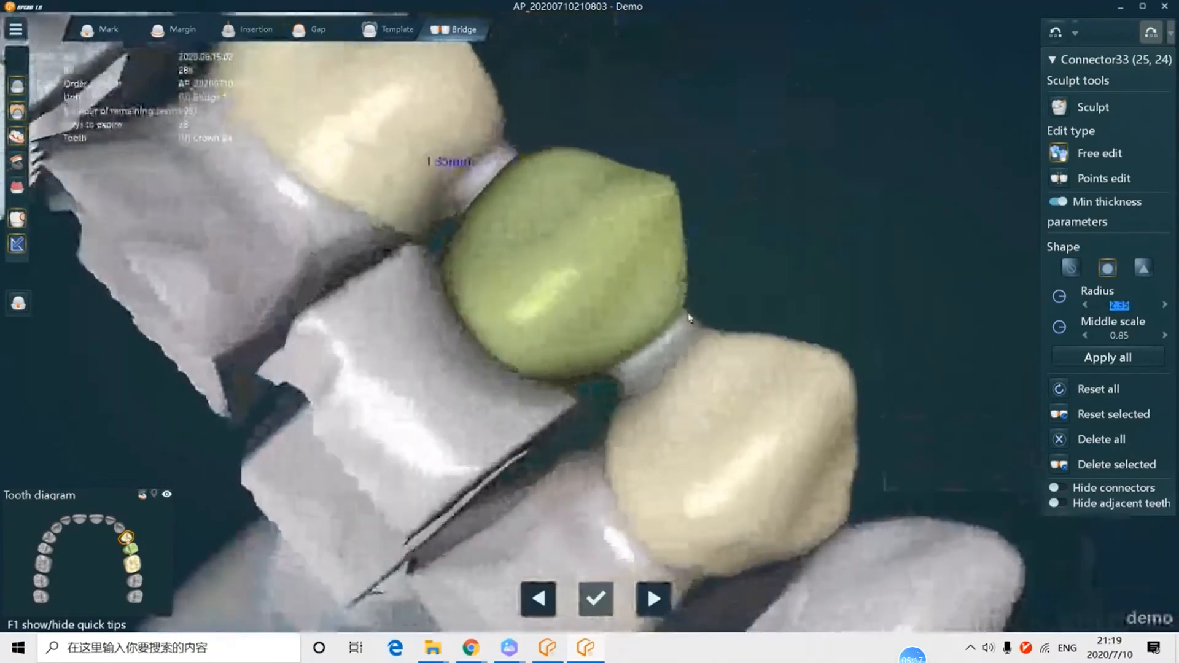
{"action": "scroll", "coordinate": [709, 328], "scroll_direction": "up", "scroll_amount": 1}
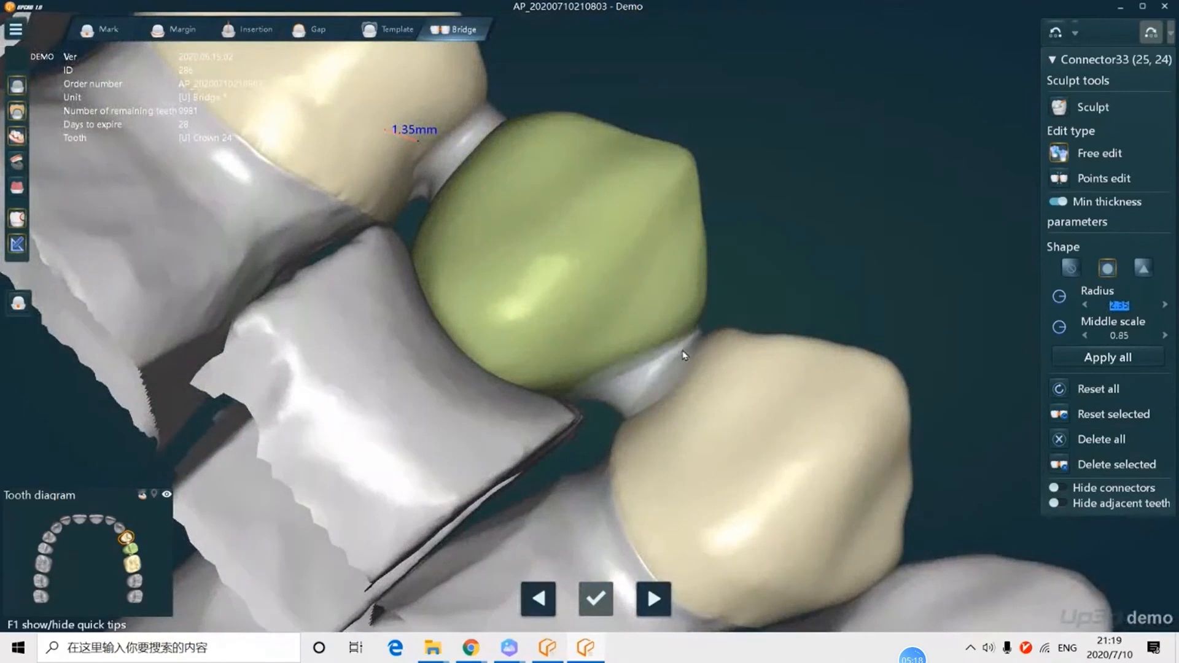
{"action": "left_click", "coordinate": [482, 136]}
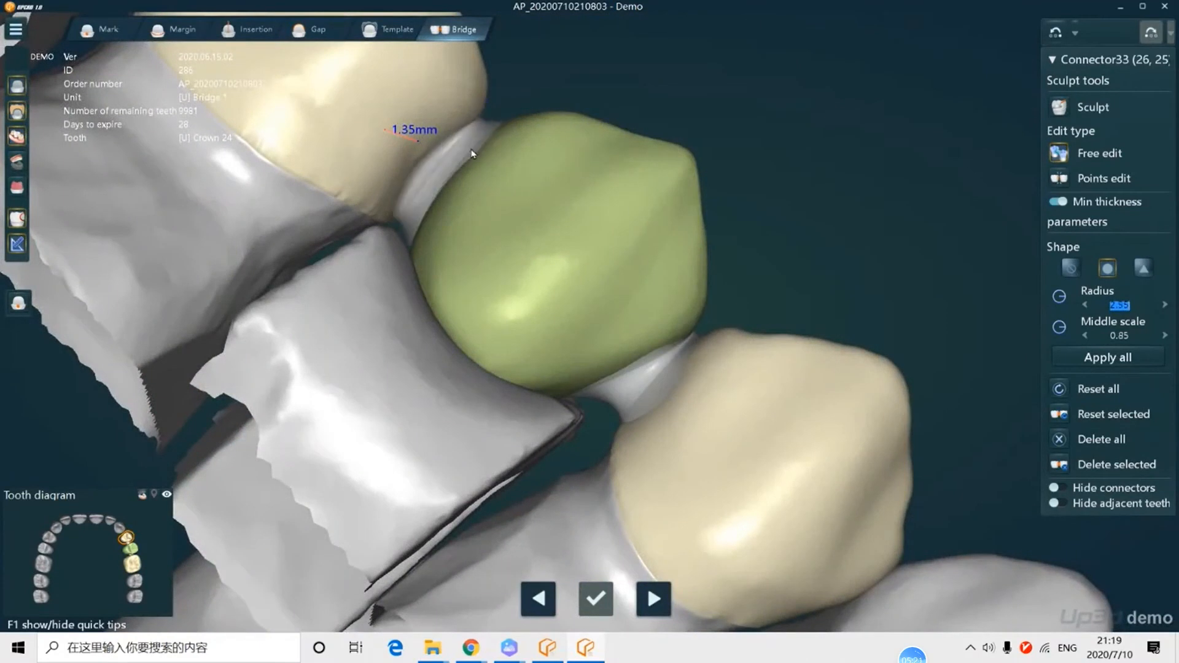
{"action": "left_click", "coordinate": [657, 366]}
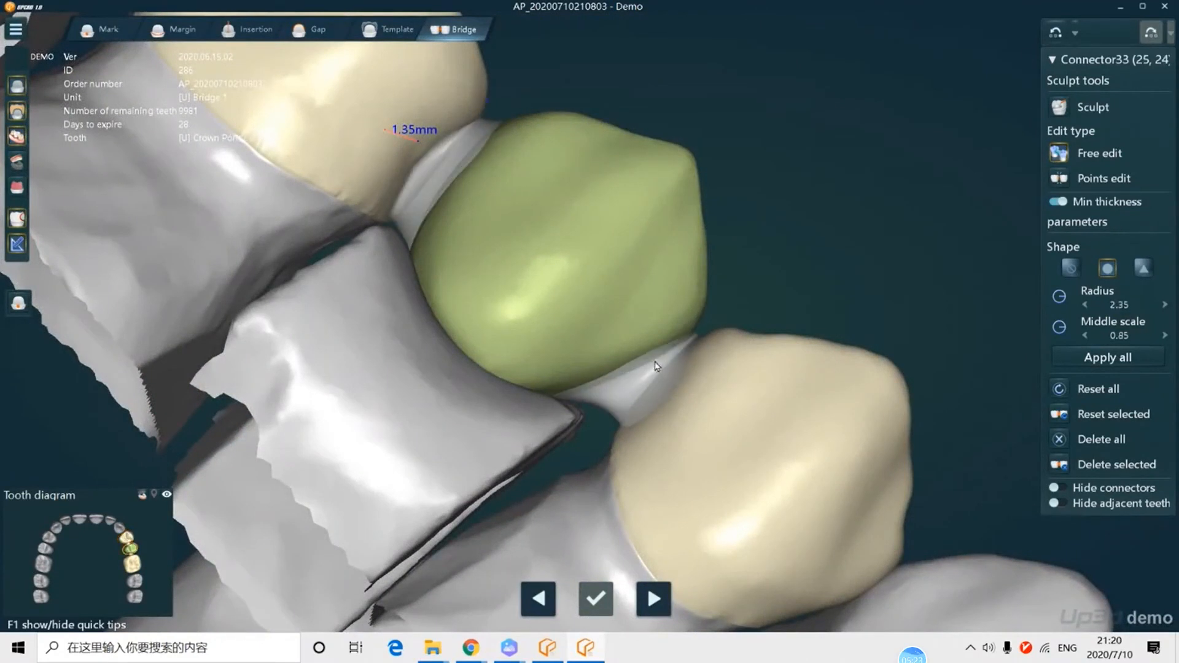
{"action": "right_click_drag", "start_coordinate": [617, 218], "coordinate": [961, 205]}
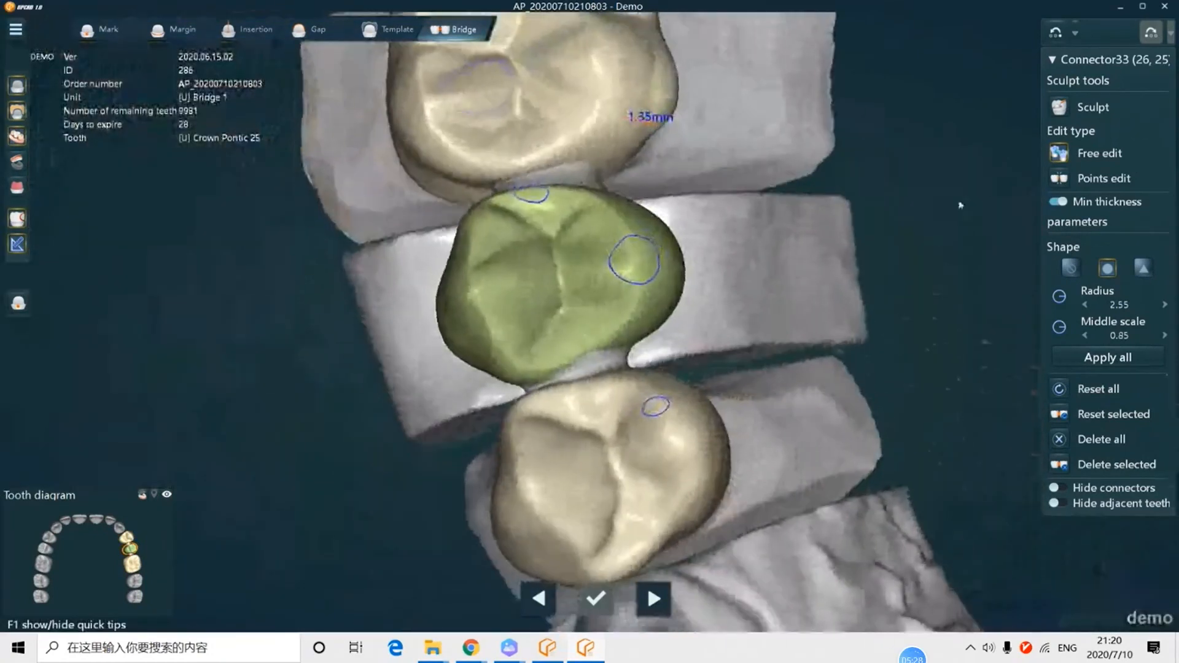
Step: Switch to sculpting and cut the occlusion of all bridge teeth against the opposing jaw with a value of 0.05
{"action": "left_click", "coordinate": [1059, 110]}
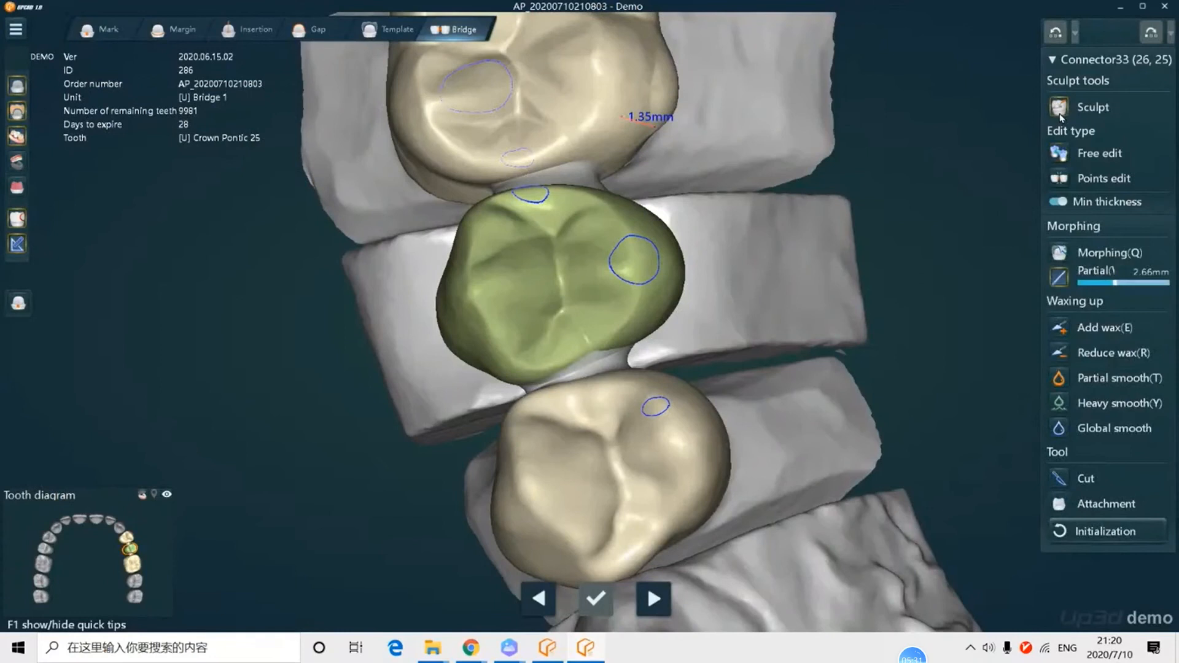
{"action": "right_click_drag", "start_coordinate": [758, 416], "coordinate": [682, 102]}
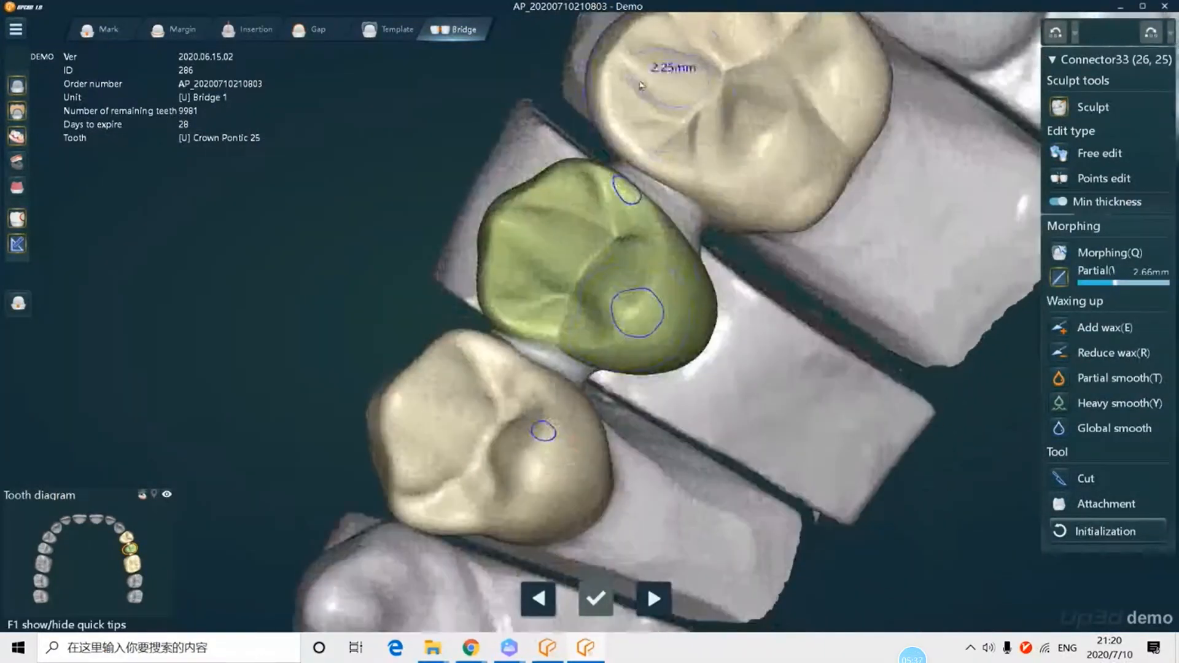
{"action": "right_click_drag", "start_coordinate": [734, 181], "coordinate": [673, 178]}
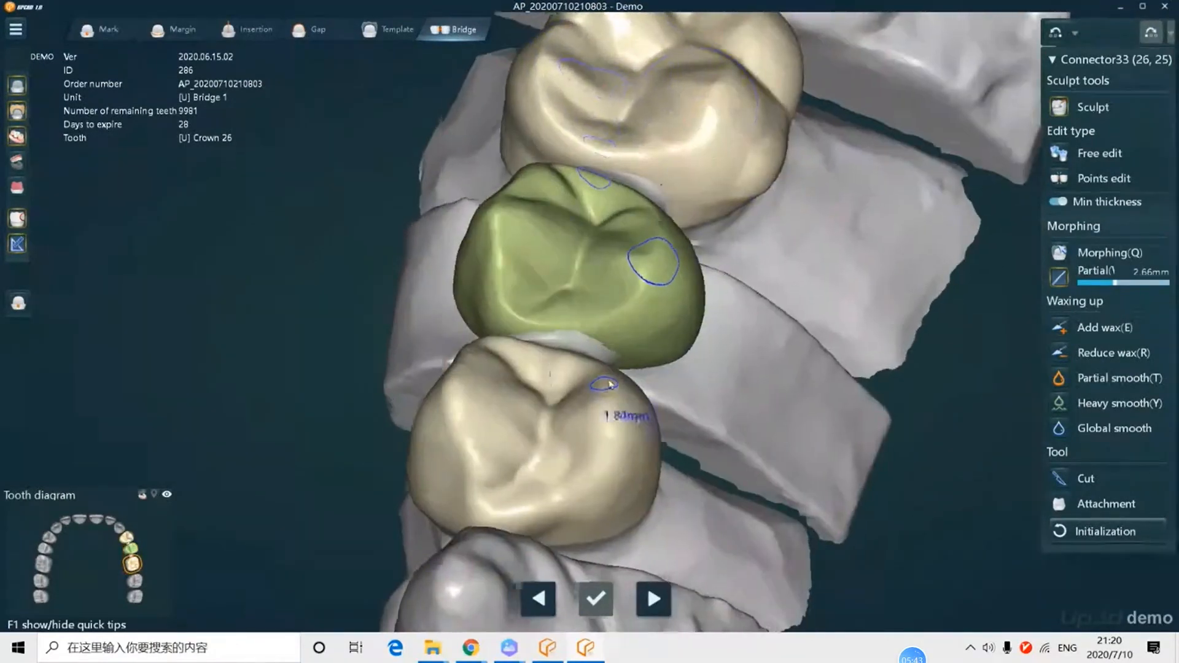
{"action": "right_click_drag", "start_coordinate": [590, 381], "coordinate": [617, 335]}
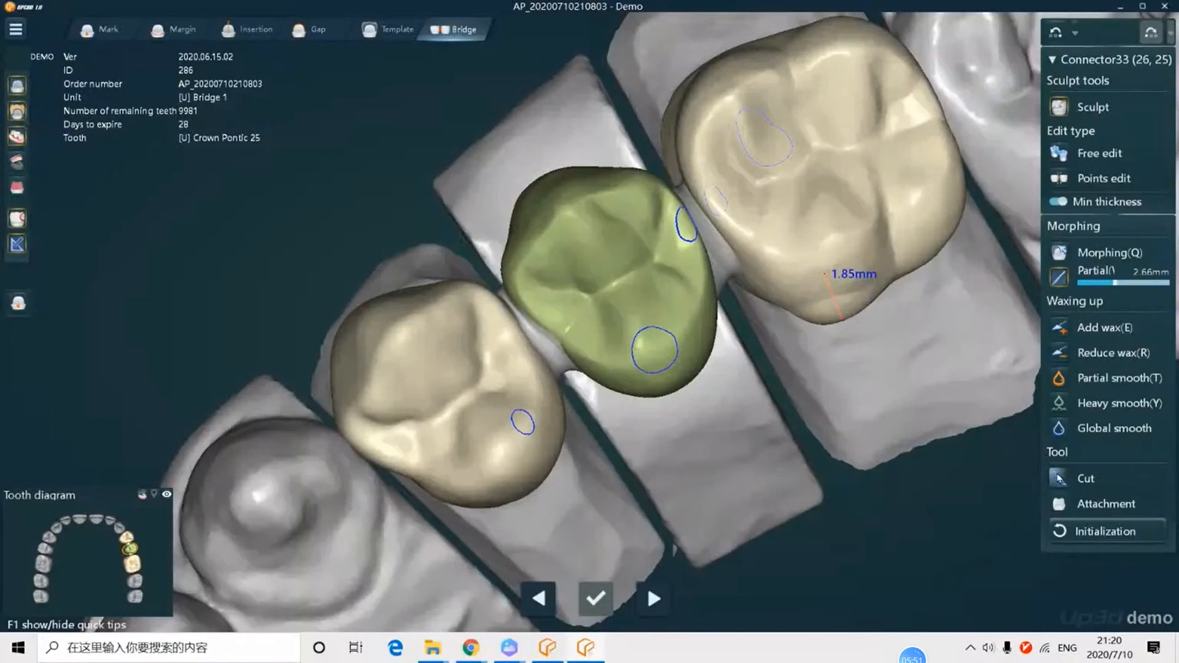
{"action": "left_click", "coordinate": [1061, 479]}
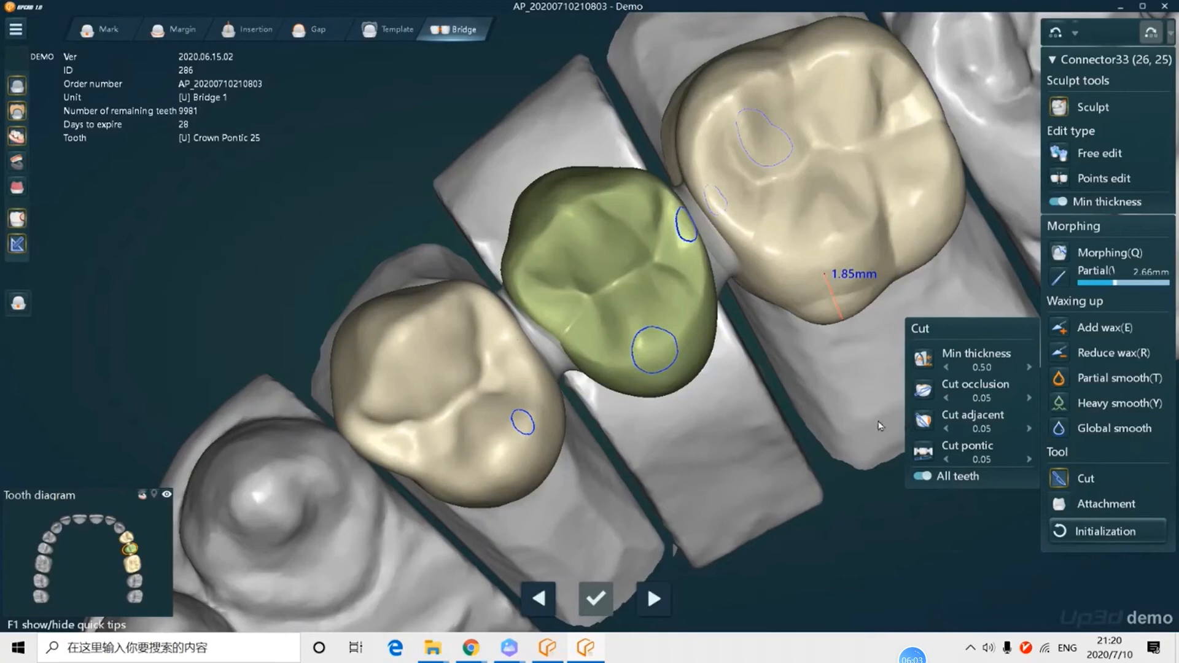
{"action": "left_click", "coordinate": [923, 391]}
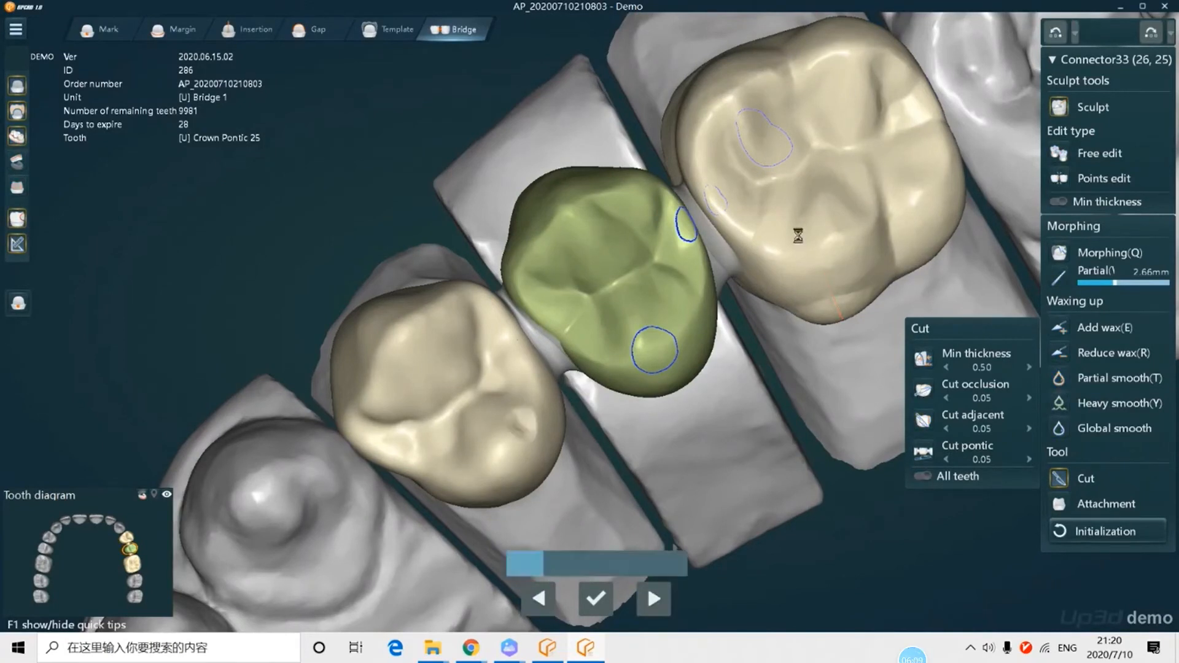
{"action": "right_click_drag", "start_coordinate": [786, 217], "coordinate": [740, 222]}
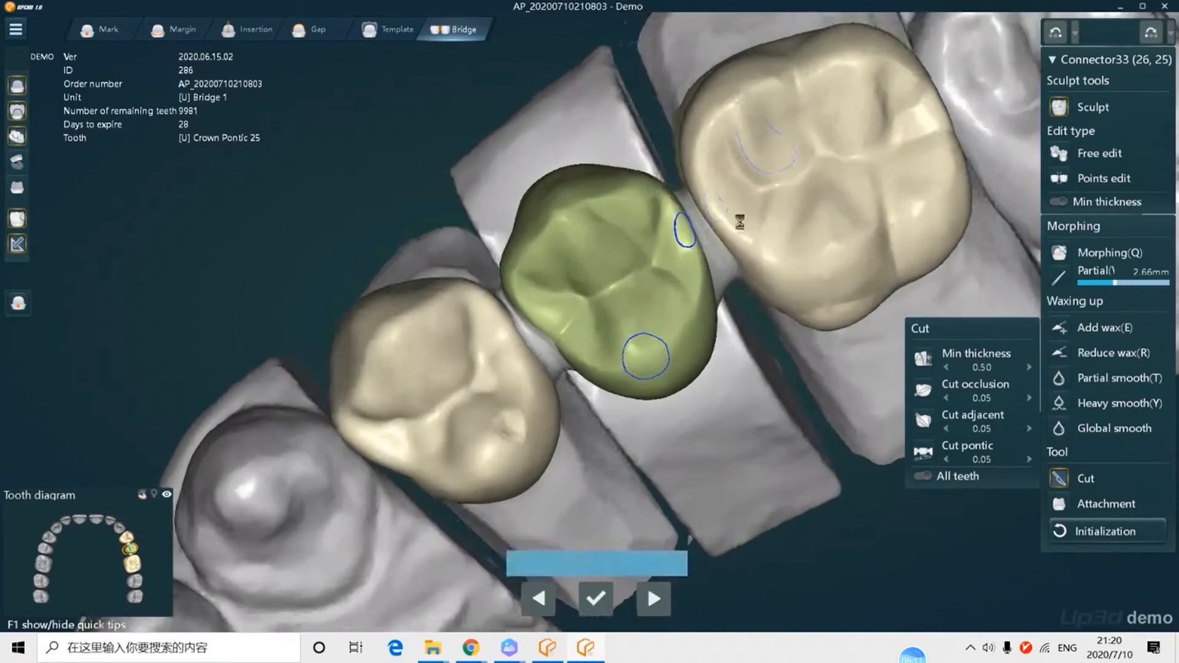
{"action": "right_click_drag", "start_coordinate": [787, 192], "coordinate": [776, 191]}
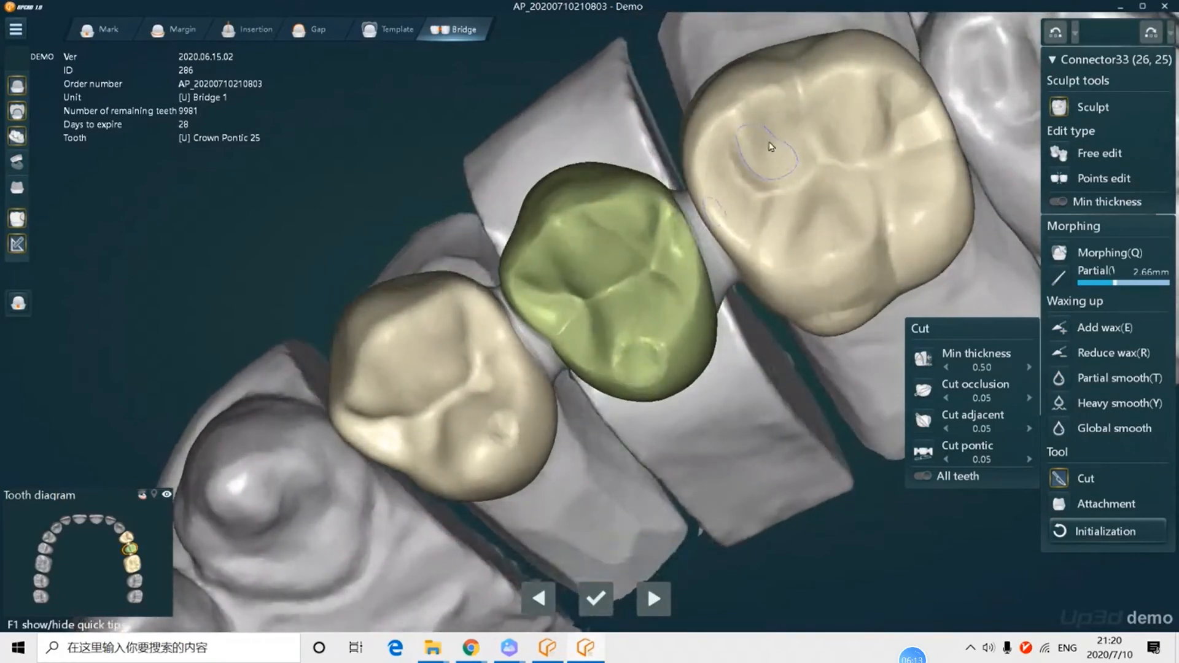
{"action": "key", "text": "t"}
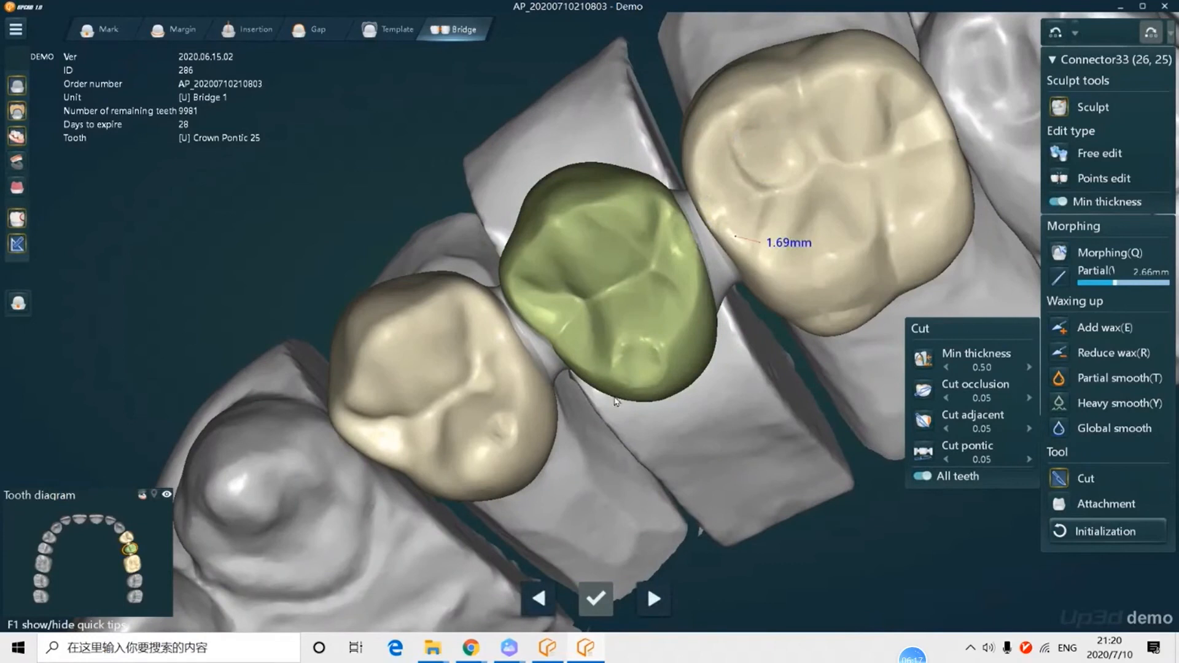
Step: Cut the bridge against the adjacent teeth and the pontic base against the gingiva, both with 0.05 for all teeth
{"action": "right_click_drag", "start_coordinate": [616, 403], "coordinate": [653, 118]}
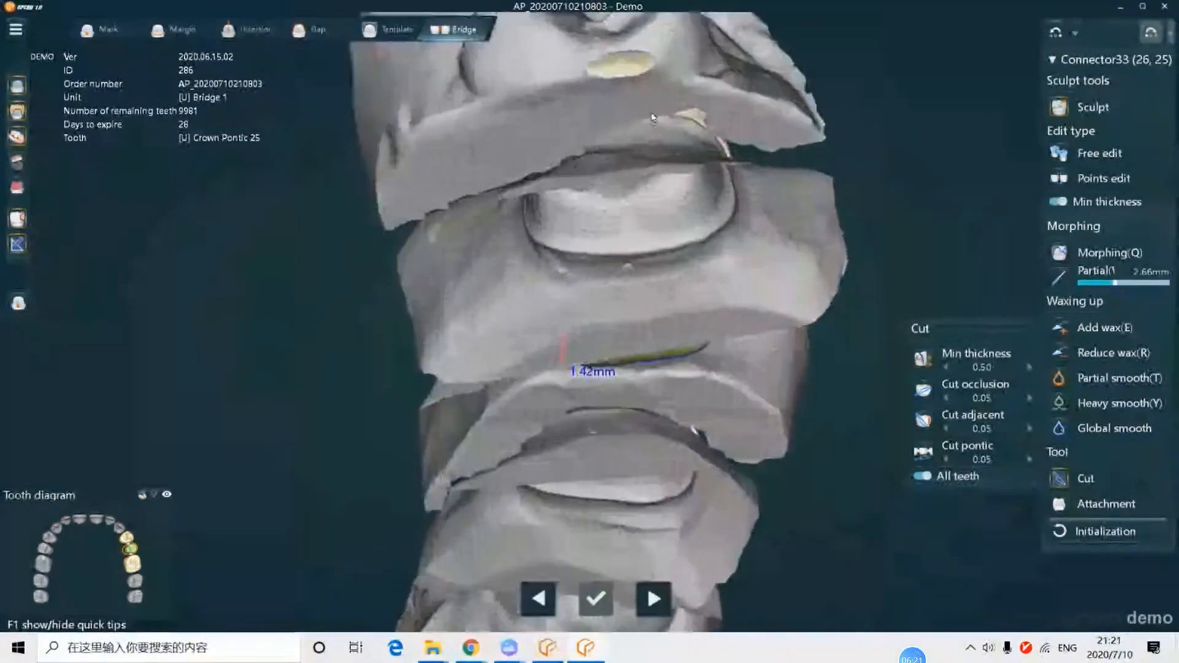
{"action": "left_click", "coordinate": [639, 57]}
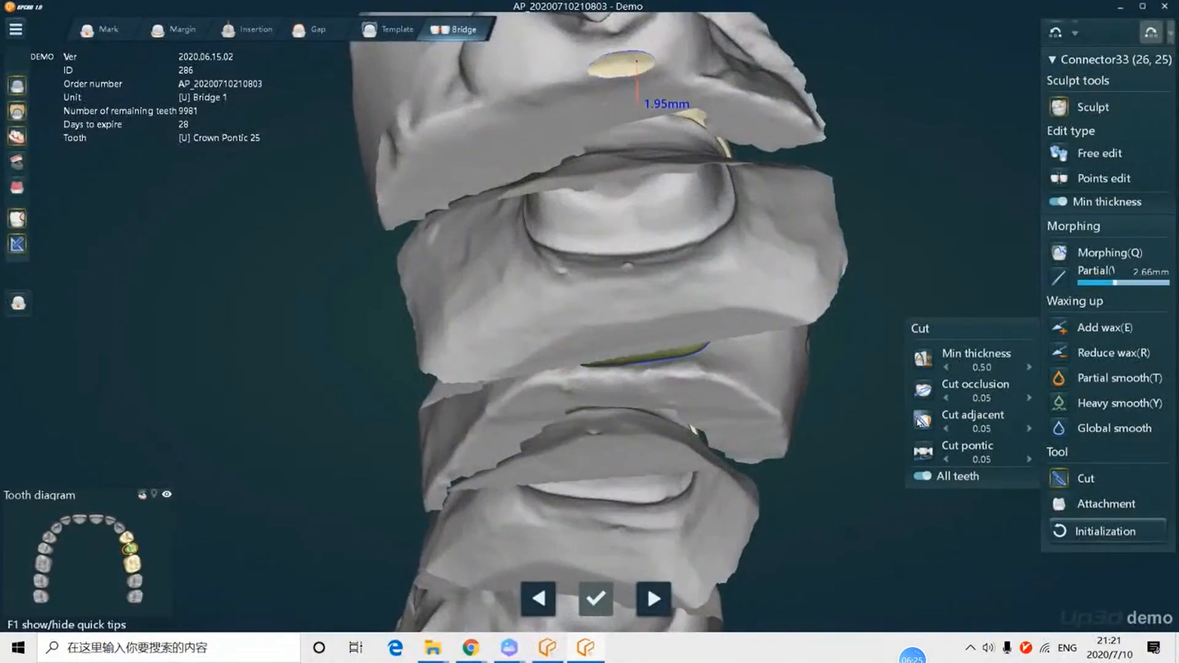
{"action": "left_click", "coordinate": [921, 420]}
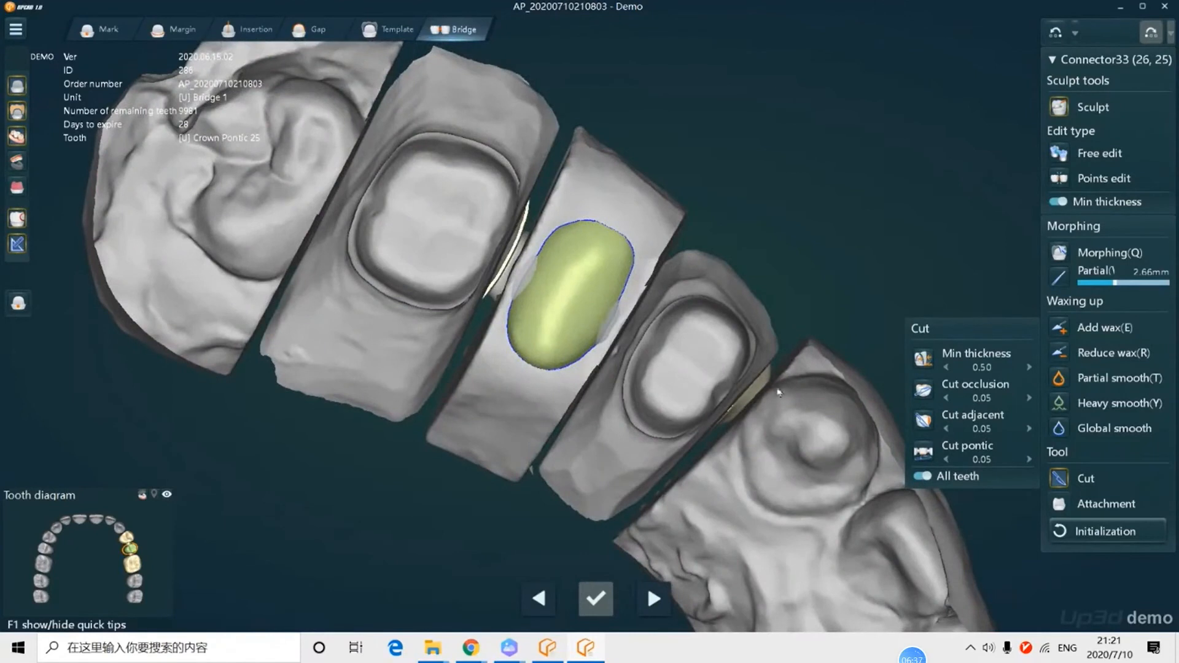
{"action": "left_click", "coordinate": [927, 454]}
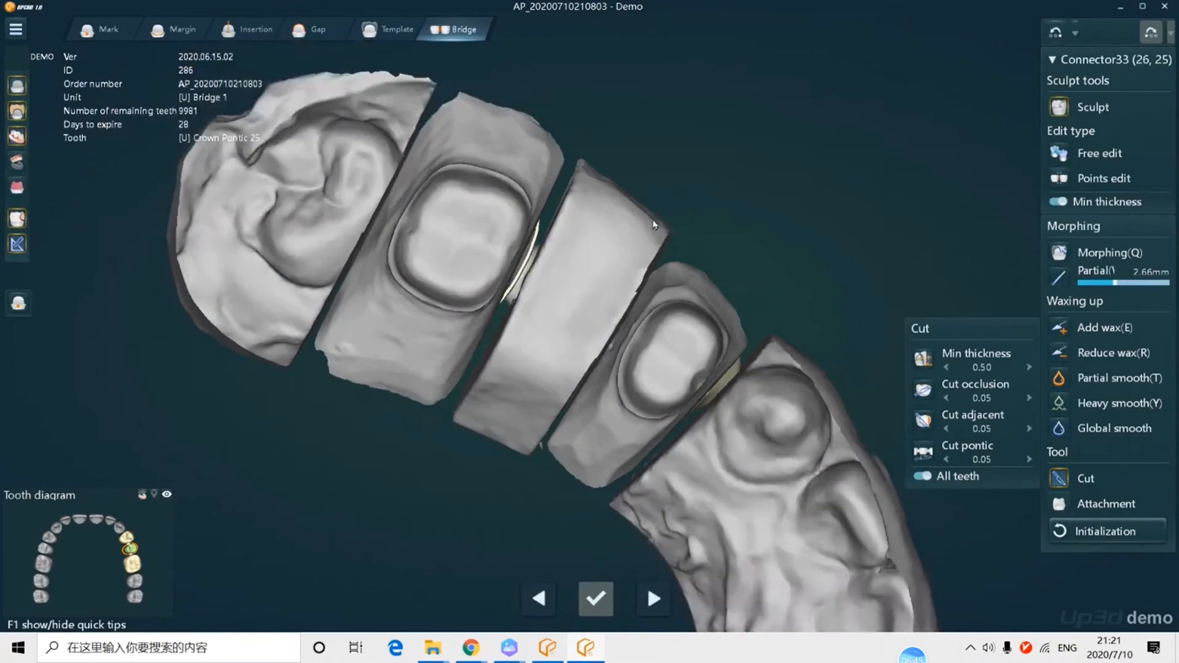
{"action": "right_click_drag", "start_coordinate": [581, 311], "coordinate": [684, 365]}
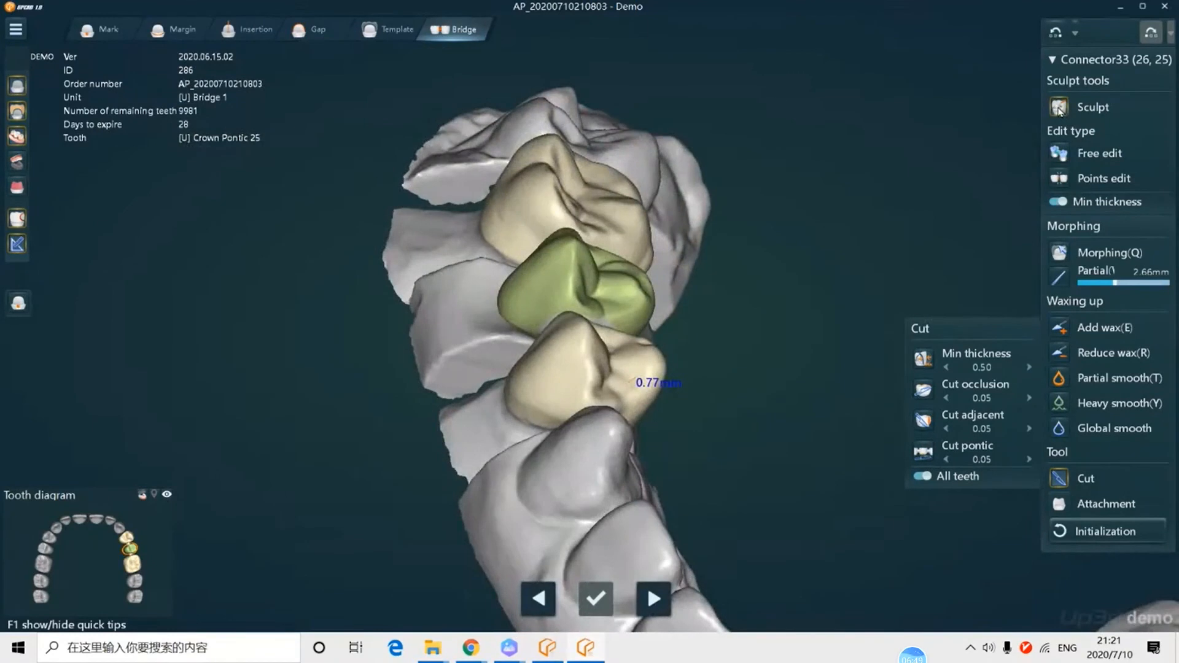
{"action": "scroll", "coordinate": [960, 229], "scroll_direction": "up", "scroll_amount": 2}
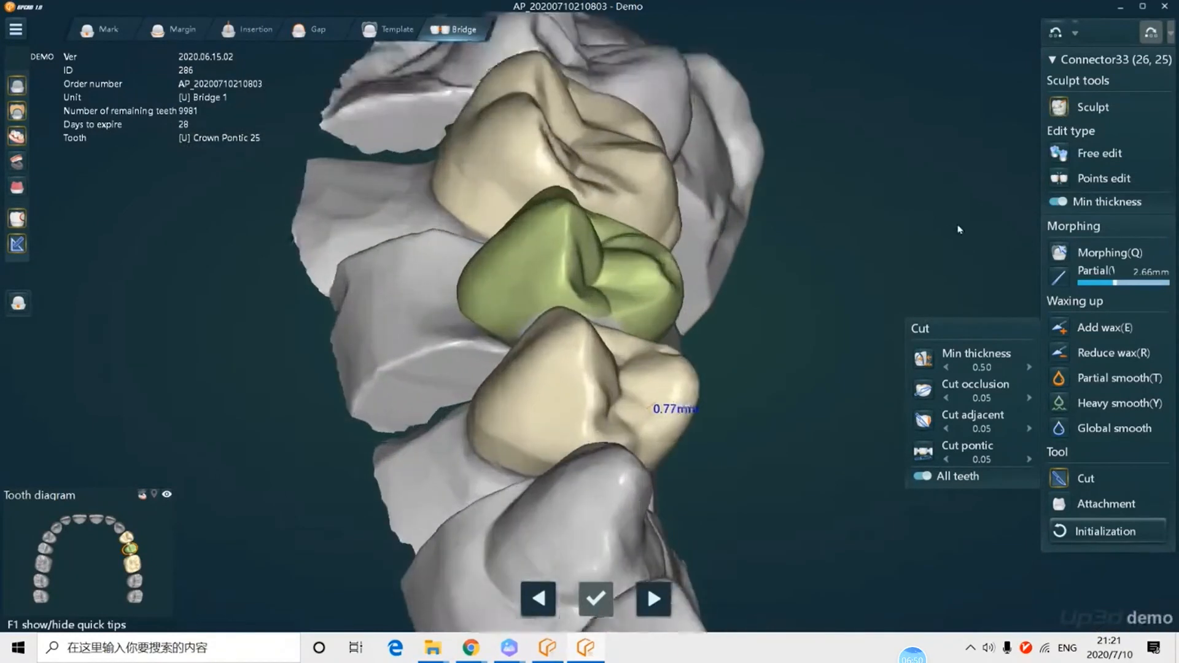
Step: Proceed to the final sculpting stage and examine the merged bridge from the occlusal and side views
{"action": "left_click", "coordinate": [666, 596]}
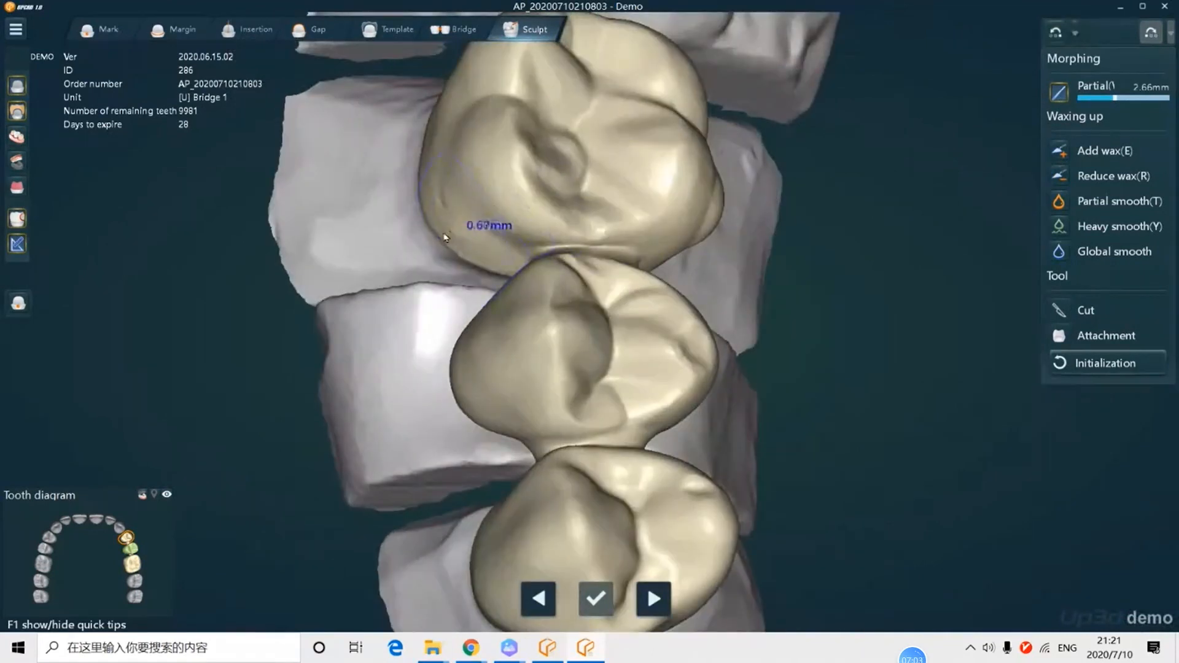
{"action": "mouse_move", "coordinate": [614, 237]}
{"action": "right_mouse_down"}
{"action": "mouse_move", "coordinate": [654, 279]}
{"action": "mouse_move", "coordinate": [639, 234]}
{"action": "mouse_move", "coordinate": [676, 215]}
{"action": "right_mouse_up"}
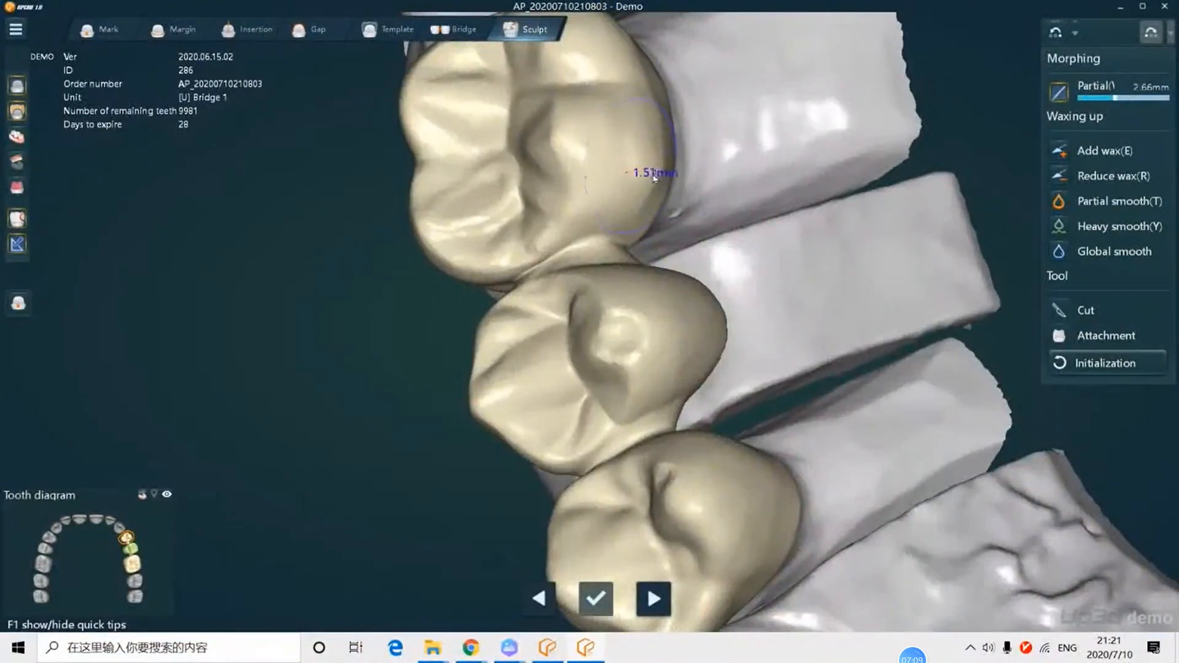
{"action": "mouse_move", "coordinate": [654, 177]}
{"action": "right_mouse_down"}
{"action": "mouse_move", "coordinate": [556, 231]}
{"action": "mouse_move", "coordinate": [750, 356]}
{"action": "mouse_move", "coordinate": [731, 395]}
{"action": "right_mouse_up"}
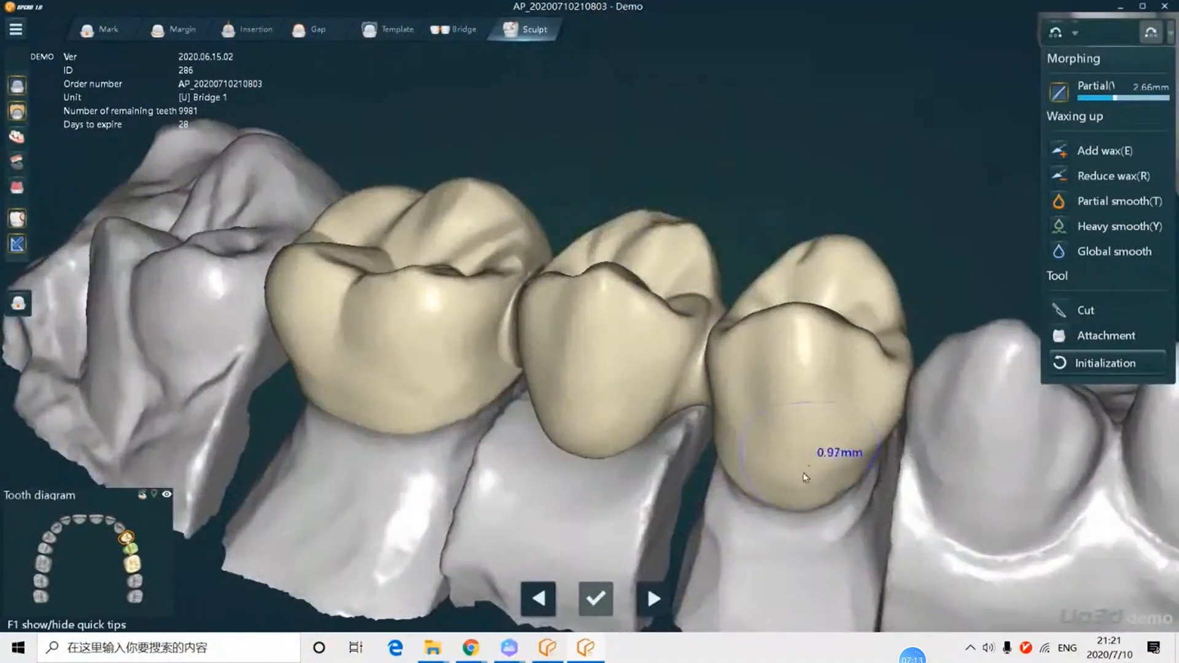
{"action": "mouse_move", "coordinate": [803, 474]}
{"action": "right_mouse_down"}
{"action": "mouse_move", "coordinate": [792, 439]}
{"action": "mouse_move", "coordinate": [354, 454]}
{"action": "right_mouse_up"}
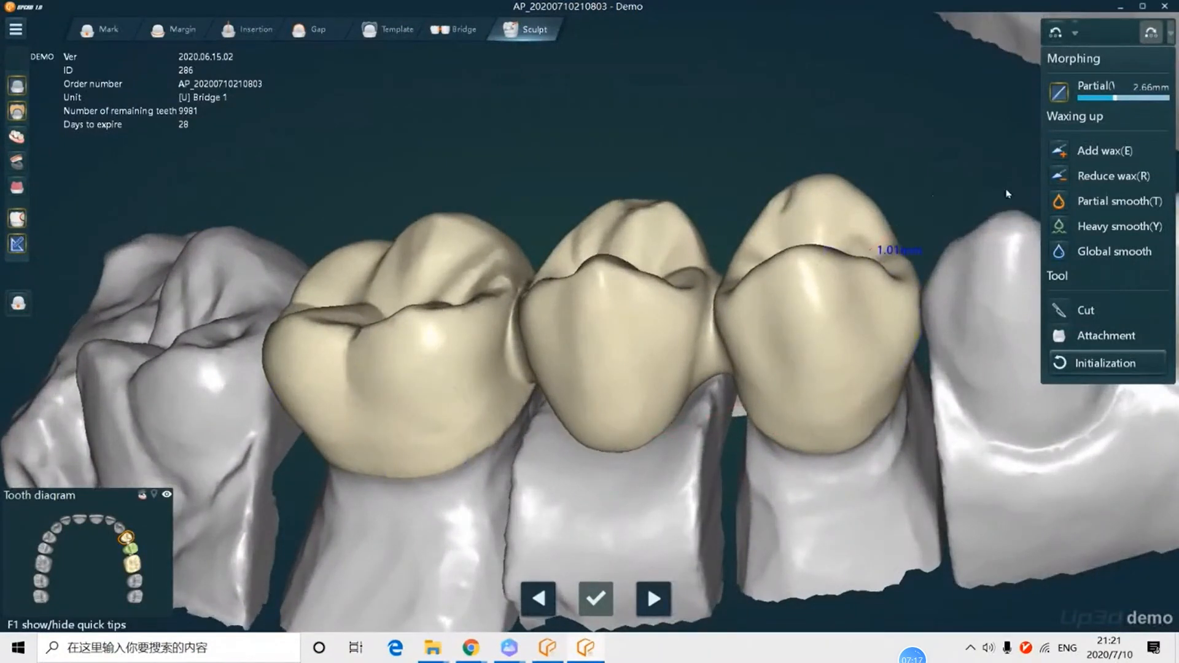
Step: Smooth the connector between 26 and 25 with partial smooth at a 1.04 mm radius and strength 7
{"action": "left_click", "coordinate": [1056, 203]}
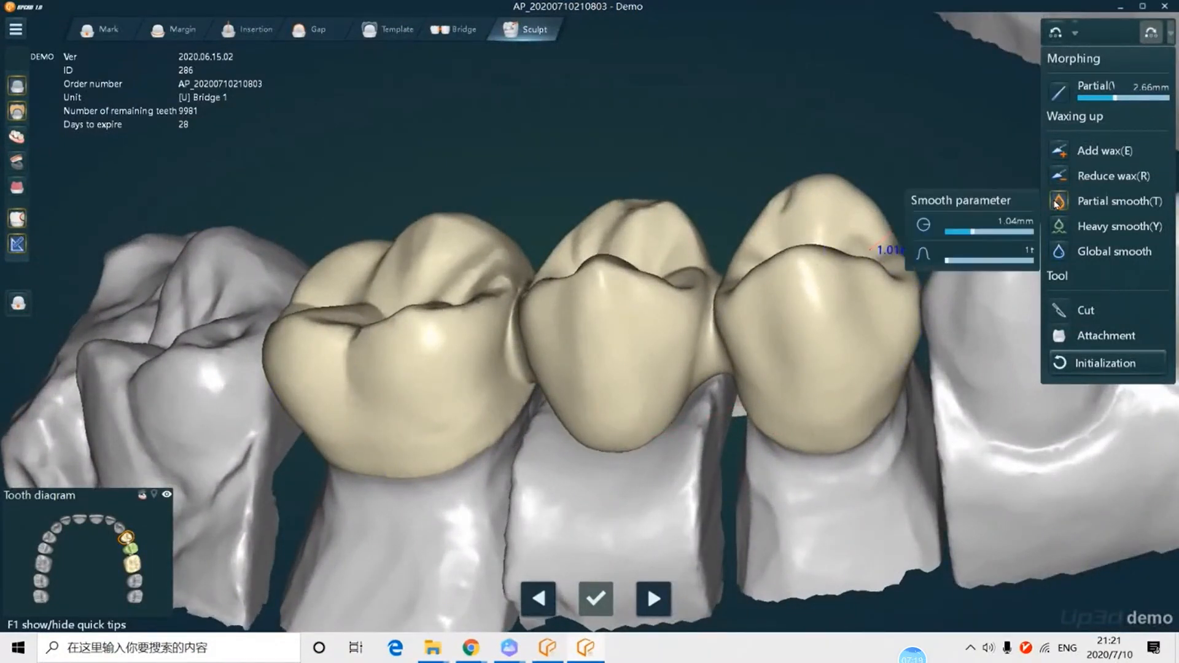
{"action": "right_click_drag", "start_coordinate": [782, 294], "coordinate": [559, 316]}
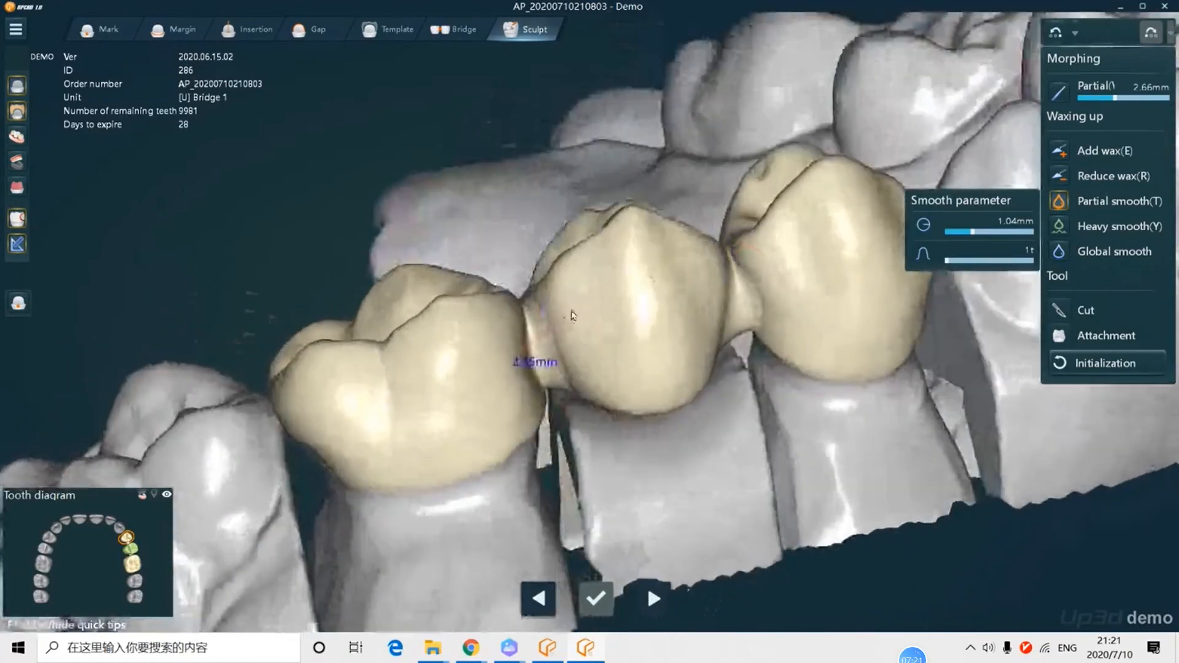
{"action": "scroll", "coordinate": [539, 380], "scroll_direction": "up", "scroll_amount": 3}
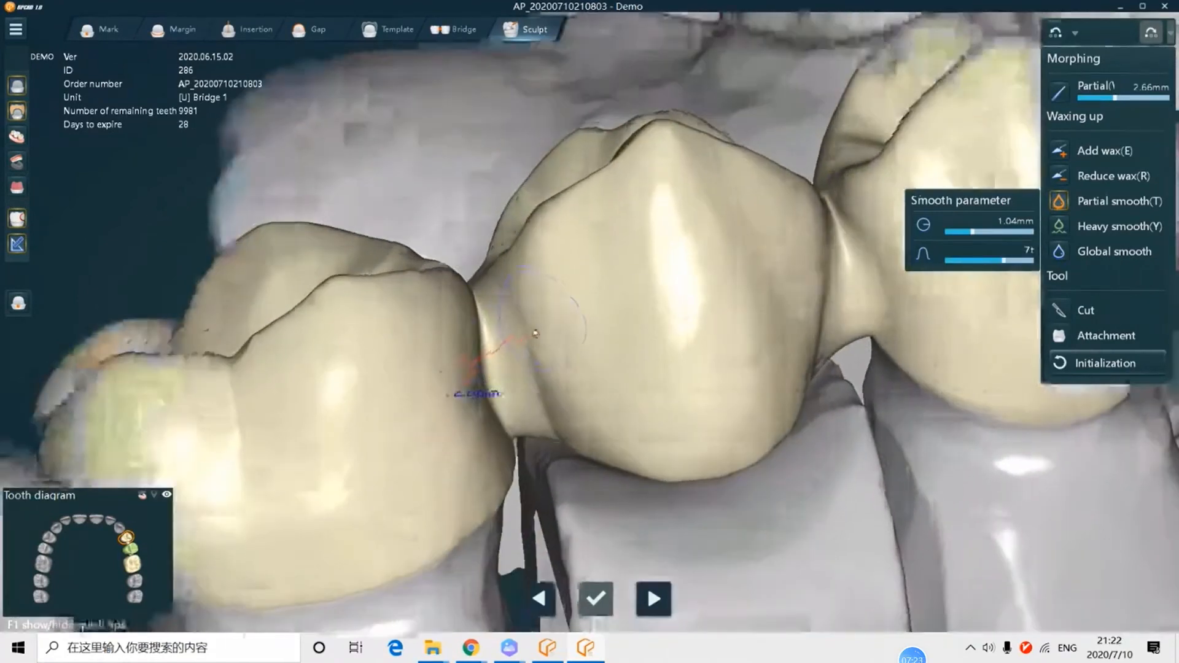
{"action": "mouse_move", "coordinate": [495, 413]}
{"action": "left_mouse_down"}
{"action": "mouse_move", "coordinate": [492, 337]}
{"action": "mouse_move", "coordinate": [544, 422]}
{"action": "mouse_move", "coordinate": [478, 342]}
{"action": "mouse_move", "coordinate": [550, 358]}
{"action": "mouse_move", "coordinate": [510, 333]}
{"action": "left_mouse_up"}
{"action": "mouse_move", "coordinate": [791, 304]}
{"action": "right_mouse_down"}
{"action": "mouse_move", "coordinate": [764, 310]}
{"action": "mouse_move", "coordinate": [771, 326]}
{"action": "right_mouse_up"}
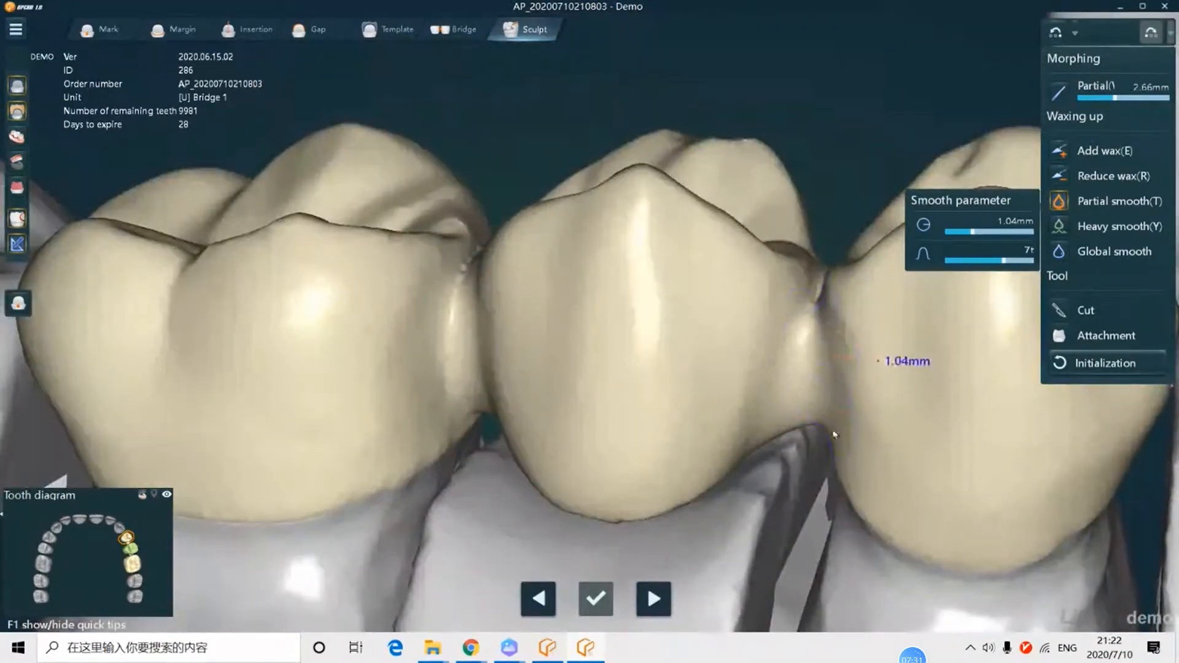
Step: Continue partial smoothing around the connector between 25 and 24 and the connector transitions on the opposite side of the bridge
{"action": "scroll", "coordinate": [826, 423], "scroll_direction": "down", "scroll_amount": 4}
{"action": "mouse_move", "coordinate": [740, 362]}
{"action": "right_mouse_down"}
{"action": "mouse_move", "coordinate": [609, 433]}
{"action": "mouse_move", "coordinate": [581, 313]}
{"action": "mouse_move", "coordinate": [485, 386]}
{"action": "mouse_move", "coordinate": [498, 397]}
{"action": "right_mouse_up"}
{"action": "right_click_drag", "start_coordinate": [592, 370], "coordinate": [663, 330]}
{"action": "right_click_drag", "start_coordinate": [652, 261], "coordinate": [560, 216]}
{"action": "scroll", "coordinate": [592, 284], "scroll_direction": "up", "scroll_amount": 3}
{"action": "scroll", "coordinate": [591, 282], "scroll_direction": "down", "scroll_amount": 3}
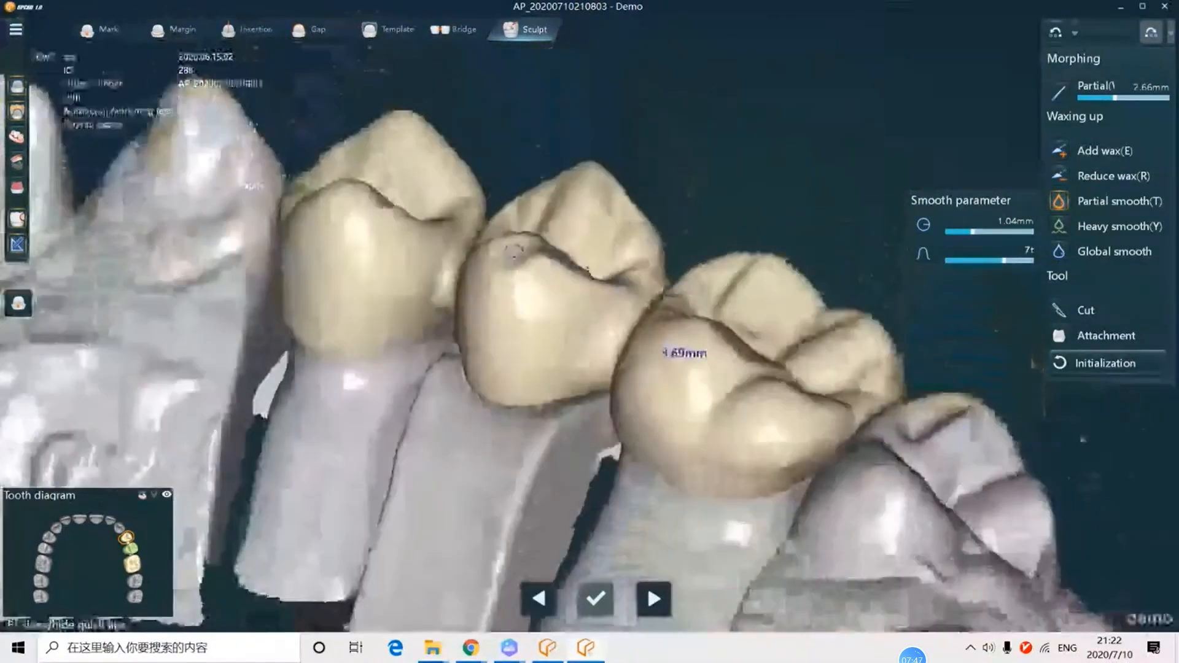
{"action": "scroll", "coordinate": [588, 270], "scroll_direction": "down", "scroll_amount": 4}
{"action": "right_click_drag", "start_coordinate": [599, 298], "coordinate": [765, 266]}
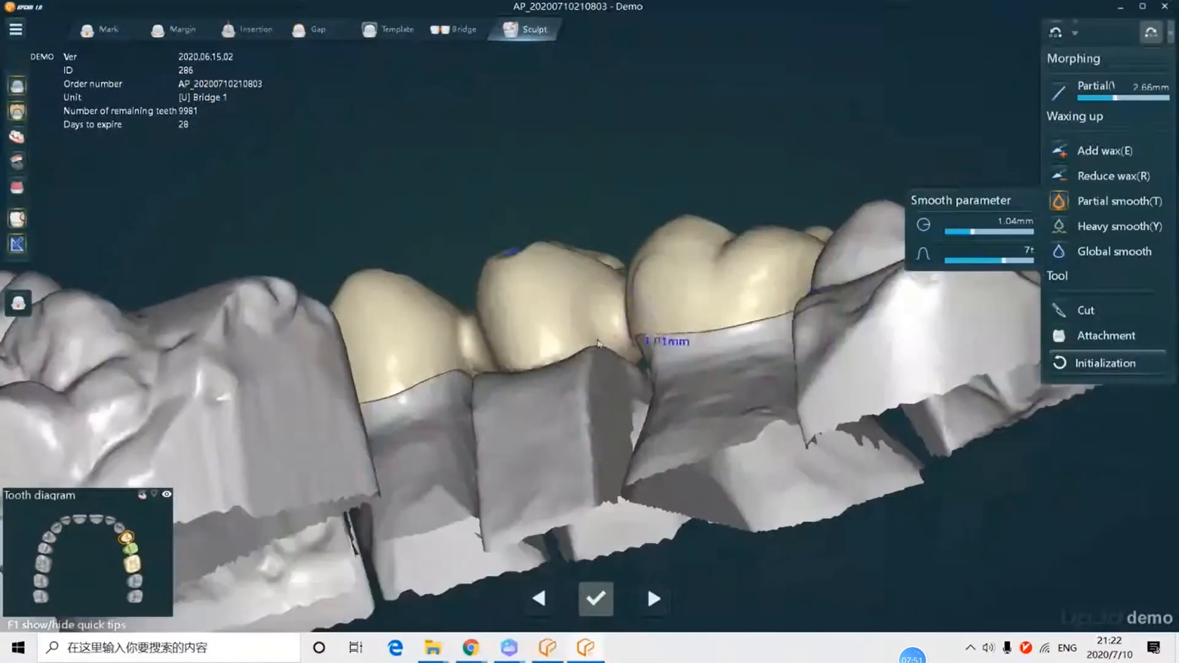
Step: Hide the surrounding jaw models and continue the partial smoothing on the isolated bridge at a 1.04 mm radius
{"action": "right_click_drag", "start_coordinate": [599, 343], "coordinate": [582, 362]}
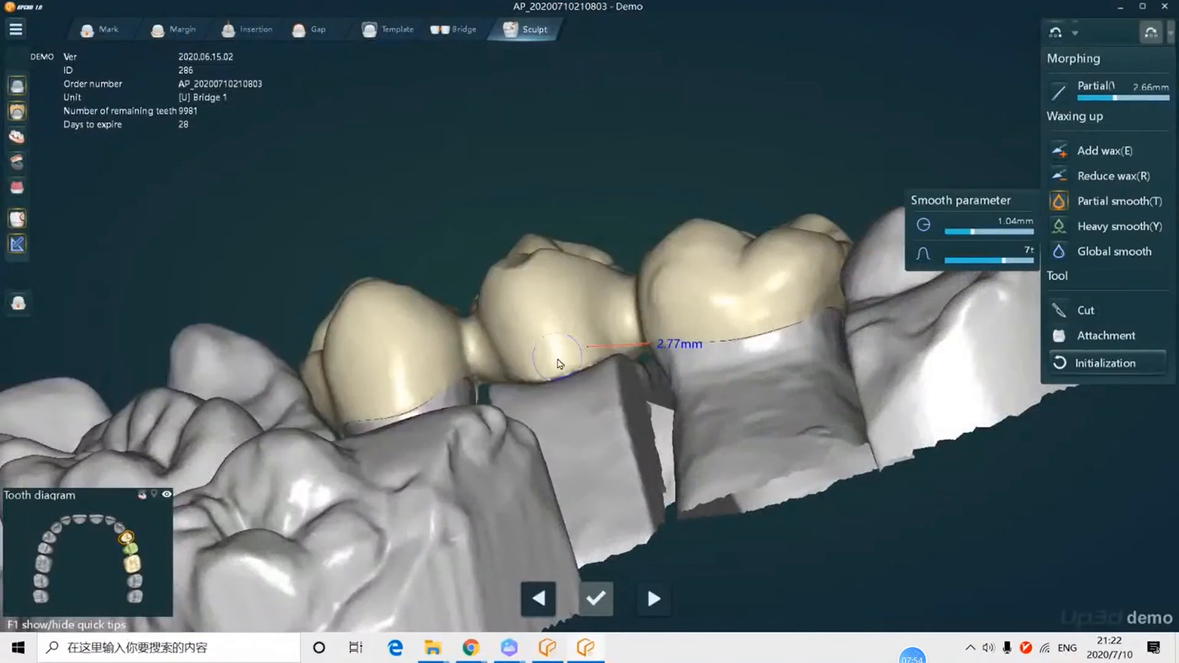
{"action": "key", "text": "1"}
{"action": "right_click_drag", "start_coordinate": [559, 363], "coordinate": [614, 355]}
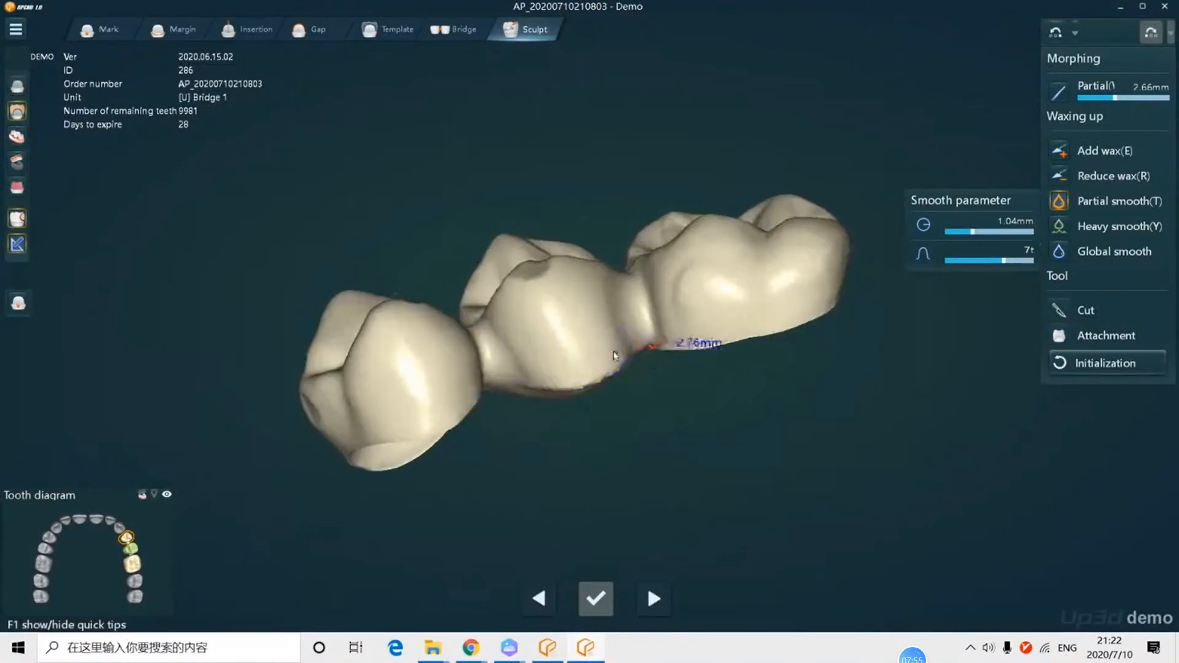
{"action": "right_click_drag", "start_coordinate": [545, 371], "coordinate": [572, 307]}
{"action": "mouse_move", "coordinate": [571, 306]}
{"action": "left_mouse_down"}
{"action": "mouse_move", "coordinate": [590, 298]}
{"action": "mouse_move", "coordinate": [528, 313]}
{"action": "mouse_move", "coordinate": [588, 311]}
{"action": "left_mouse_up"}
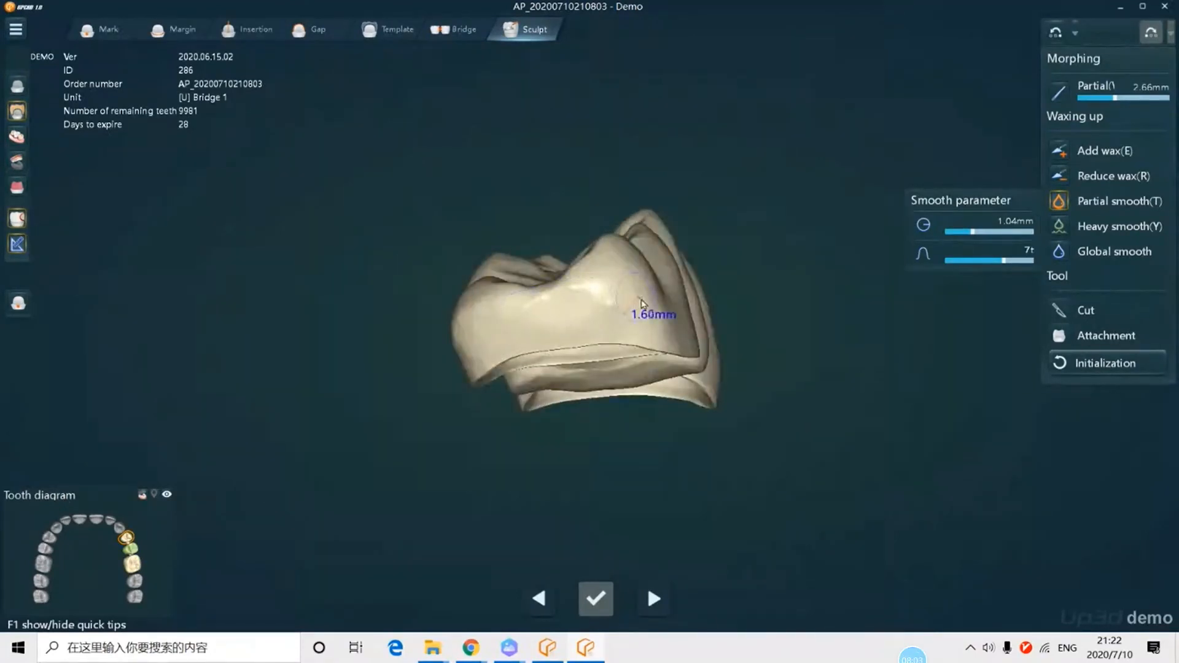
Step: Inspect the isolated bridge from the side and occlusally, and partially smooth the palatal cusp of pontic 25
{"action": "right_click_drag", "start_coordinate": [647, 316], "coordinate": [686, 312]}
{"action": "scroll", "coordinate": [698, 319], "scroll_direction": "up", "scroll_amount": 3}
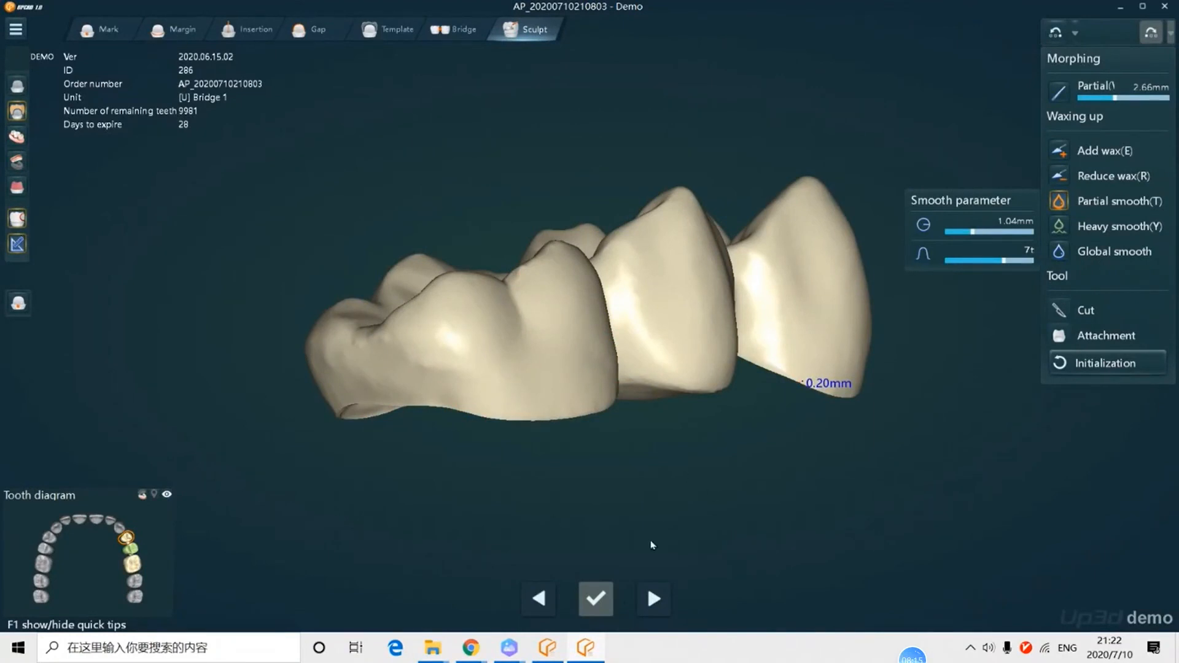
{"action": "right_click_drag", "start_coordinate": [749, 416], "coordinate": [752, 372]}
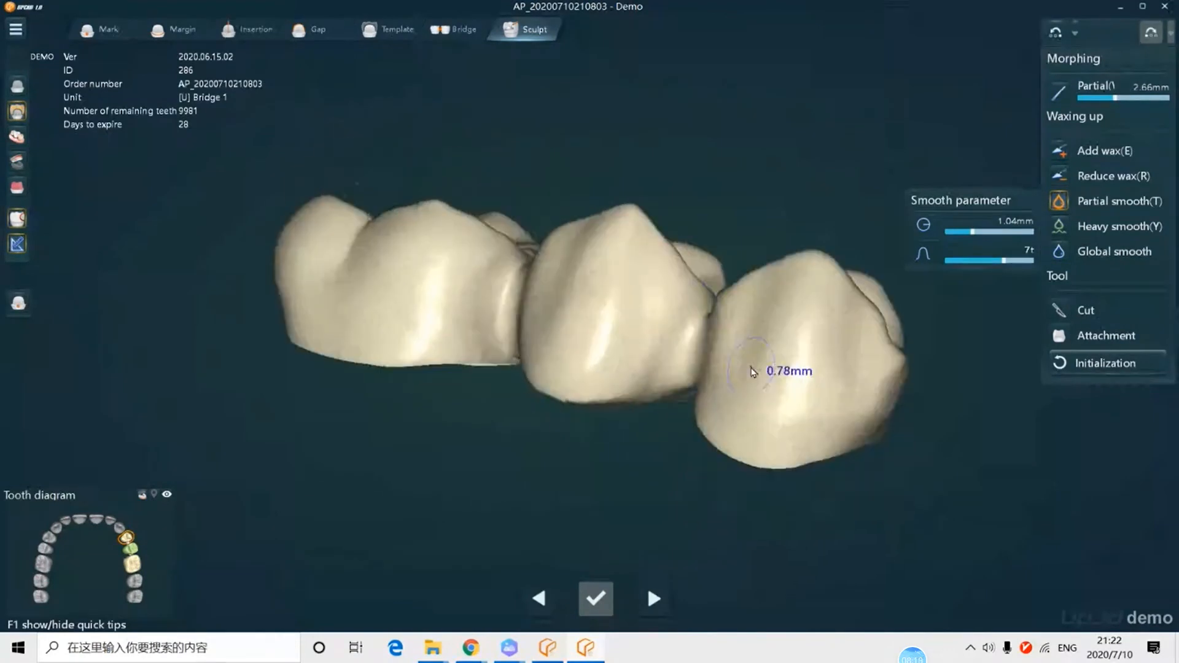
{"action": "right_click_drag", "start_coordinate": [640, 295], "coordinate": [509, 421]}
{"action": "right_click_drag", "start_coordinate": [698, 474], "coordinate": [776, 360]}
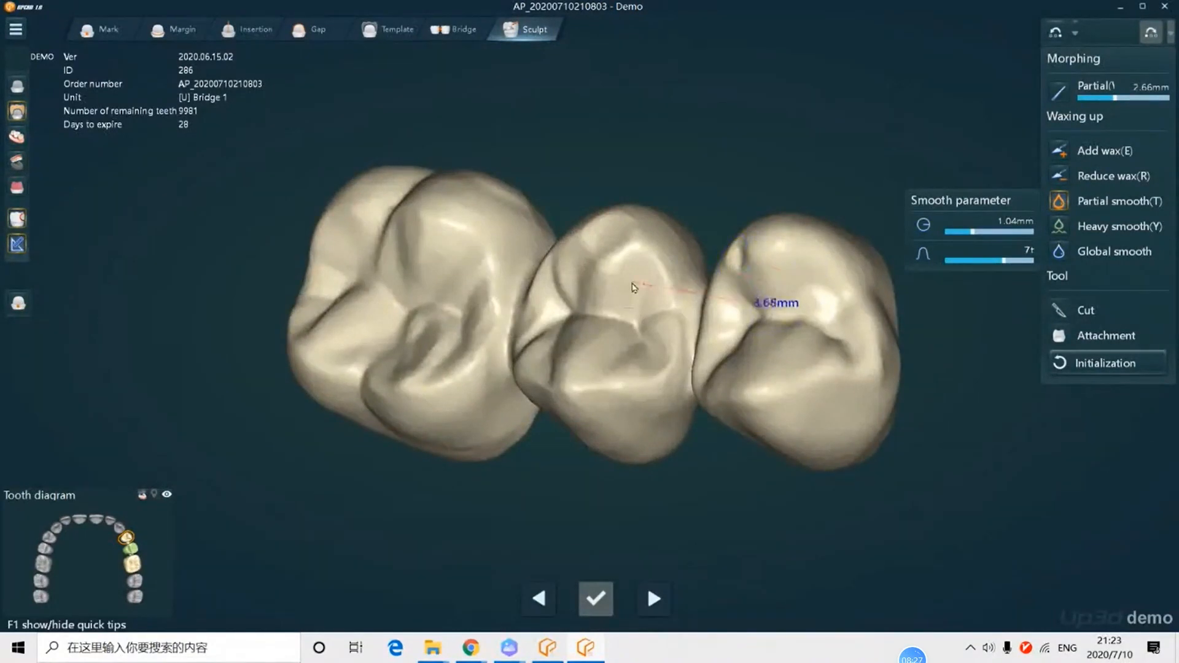
{"action": "scroll", "coordinate": [664, 266], "scroll_direction": "up", "scroll_amount": 5}
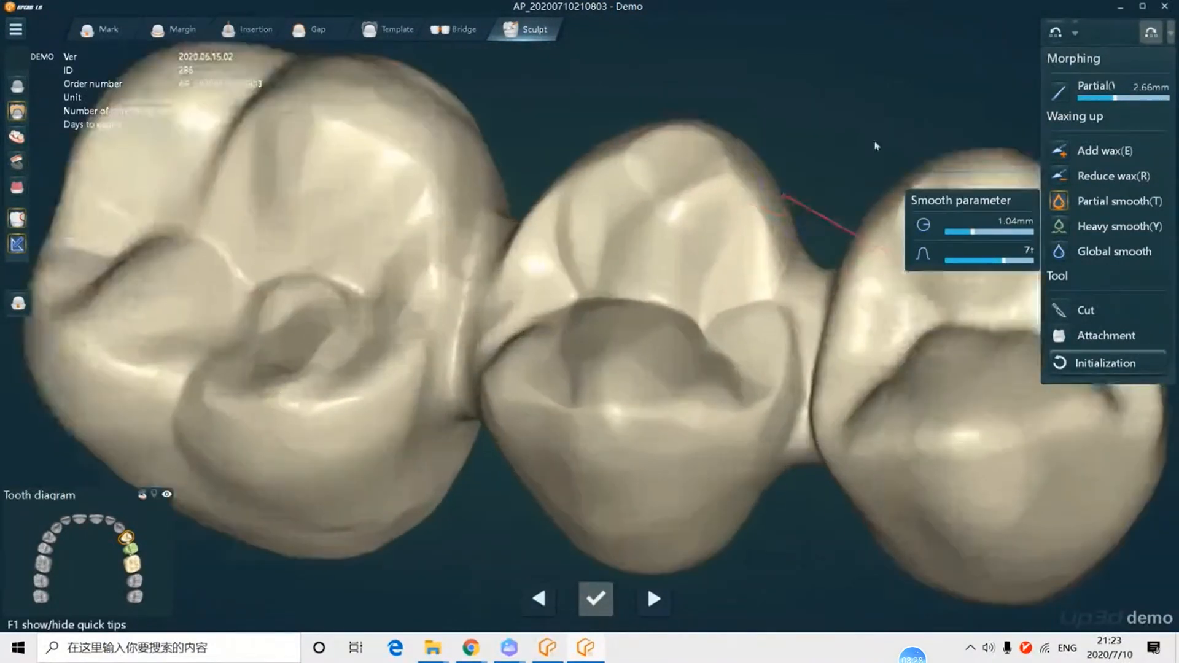
{"action": "right_click_drag", "start_coordinate": [877, 146], "coordinate": [729, 264]}
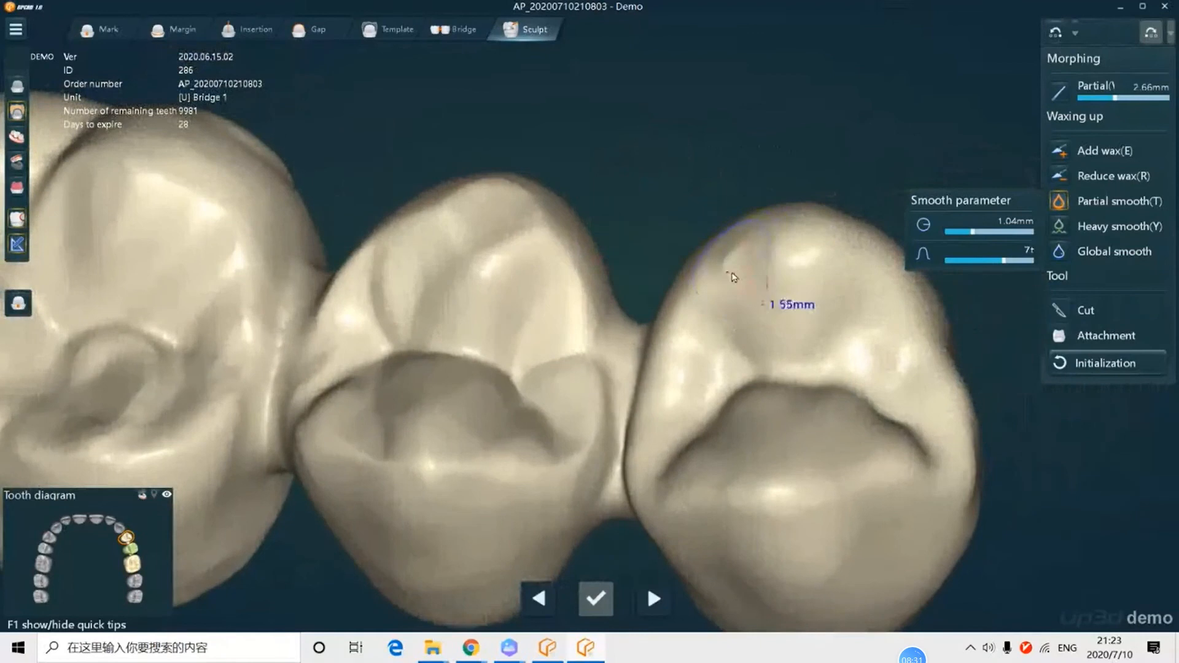
{"action": "mouse_move", "coordinate": [526, 196]}
{"action": "left_mouse_down"}
{"action": "mouse_move", "coordinate": [474, 197]}
{"action": "mouse_move", "coordinate": [514, 211]}
{"action": "mouse_move", "coordinate": [519, 237]}
{"action": "mouse_move", "coordinate": [556, 234]}
{"action": "left_mouse_up"}
{"action": "scroll", "coordinate": [552, 246], "scroll_direction": "down", "scroll_amount": 4}
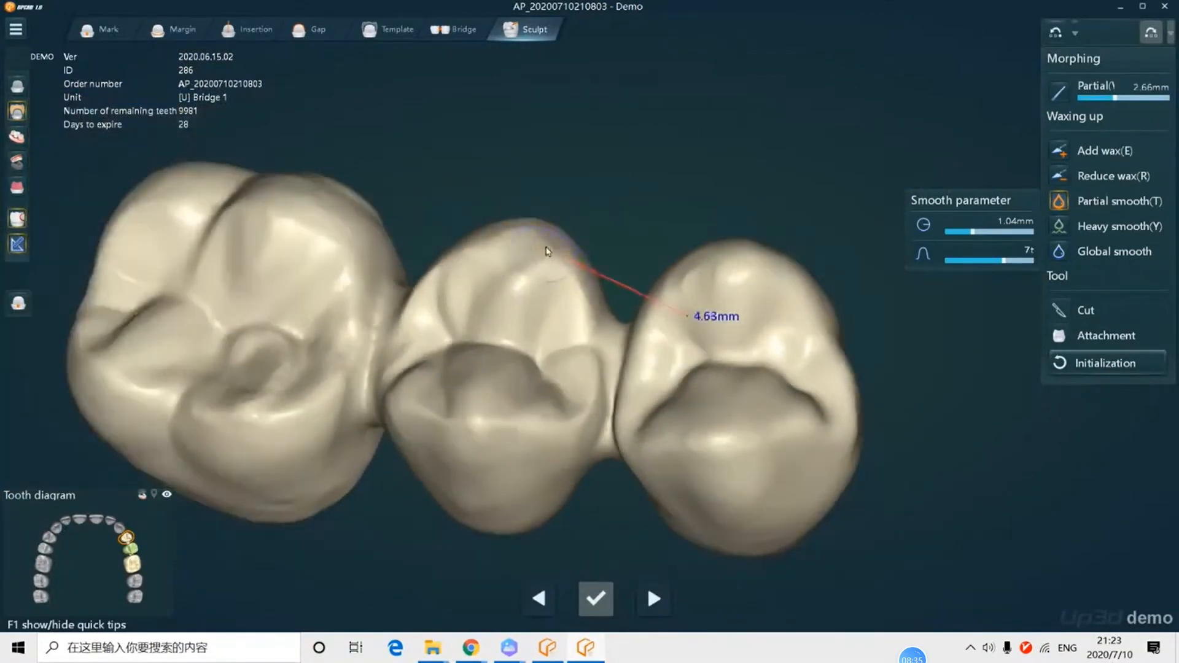
Step: Finish sculpting, proceed to the export stage, check the bridge in occlusion and save the design
{"action": "right_click_drag", "start_coordinate": [547, 252], "coordinate": [337, 322]}
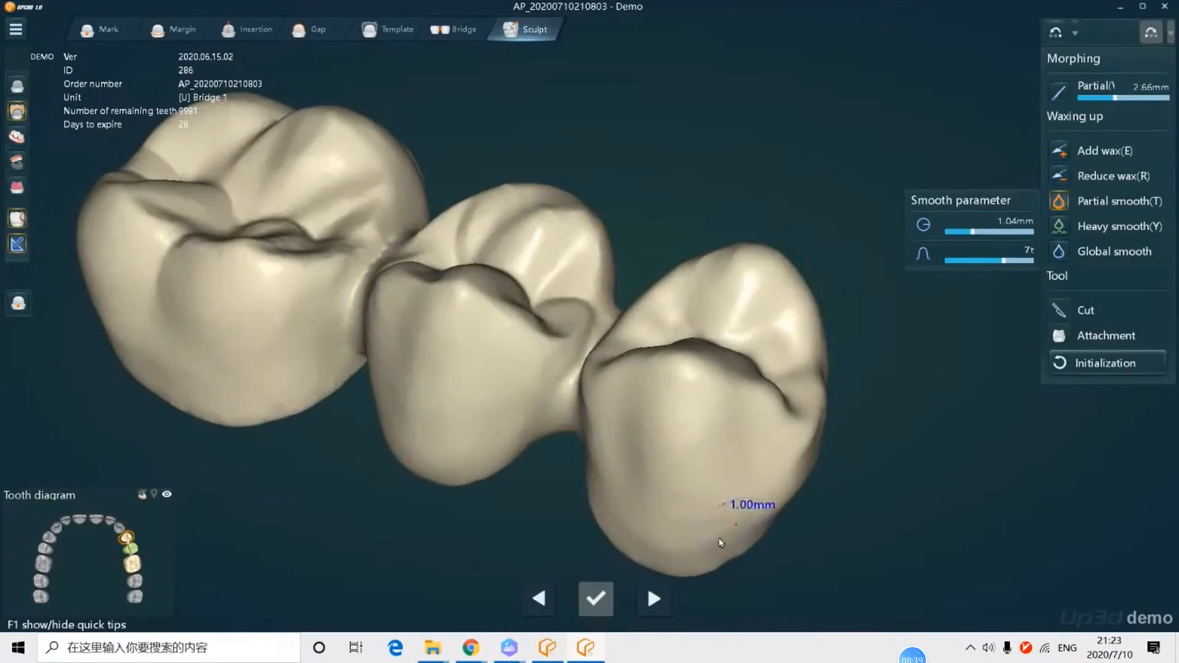
{"action": "right_click_drag", "start_coordinate": [732, 474], "coordinate": [787, 279]}
{"action": "left_click", "coordinate": [655, 597]}
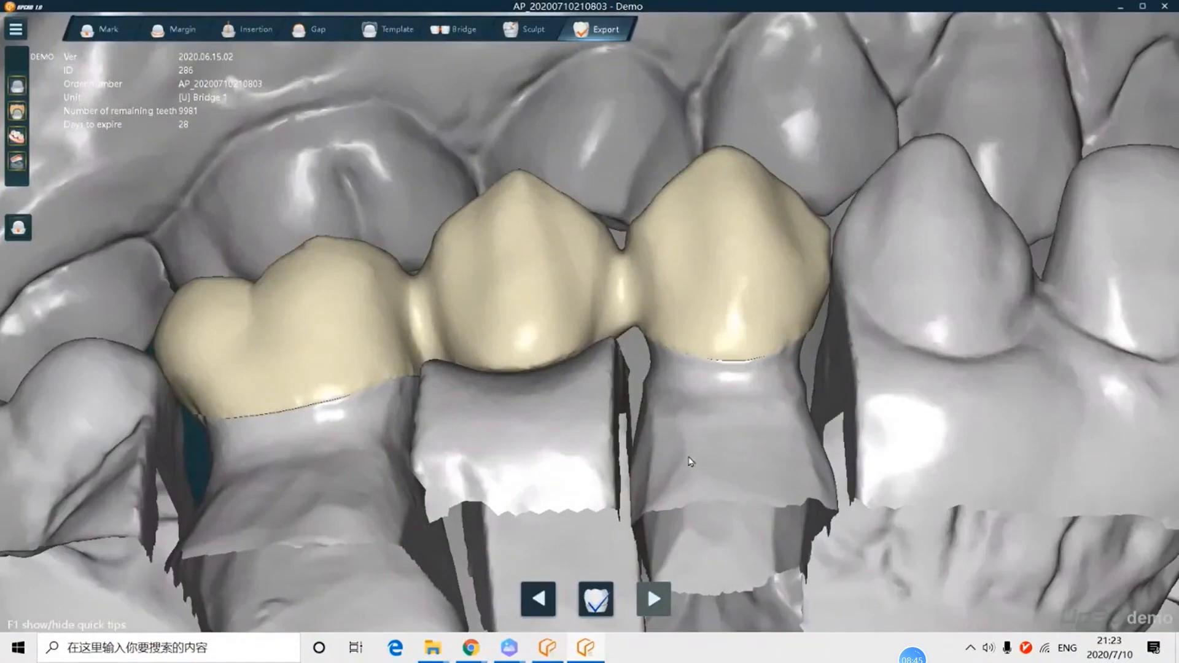
{"action": "scroll", "coordinate": [662, 363], "scroll_direction": "down", "scroll_amount": 3}
{"action": "right_click_drag", "start_coordinate": [660, 327], "coordinate": [629, 373]}
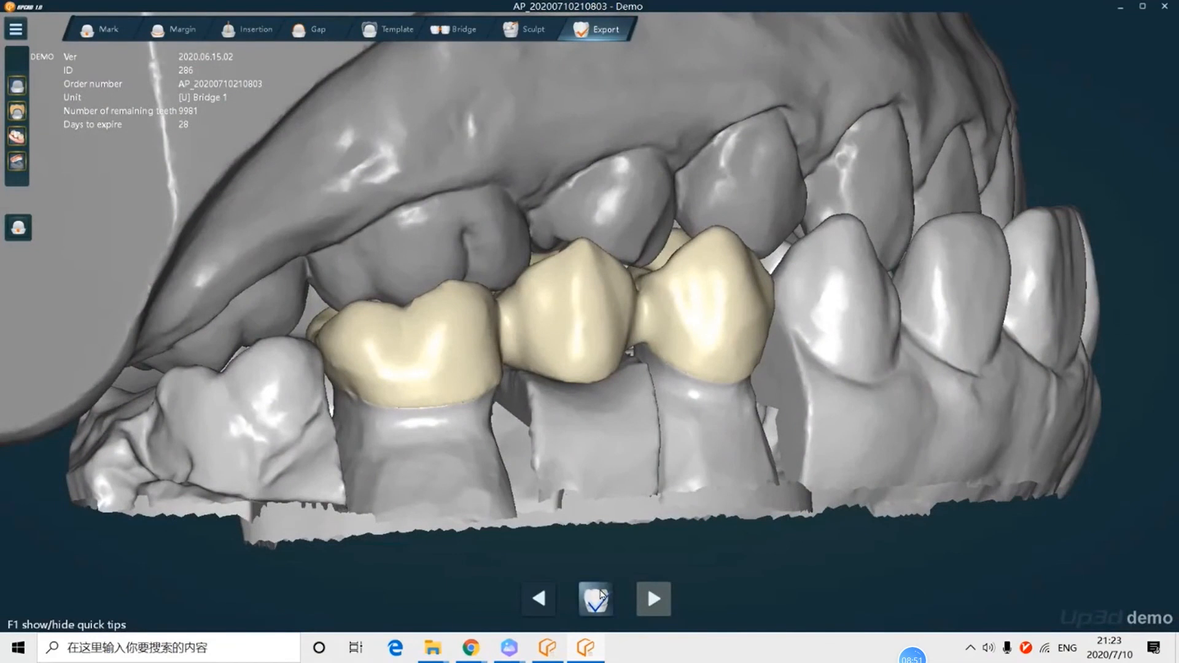
{"action": "left_click", "coordinate": [600, 595]}
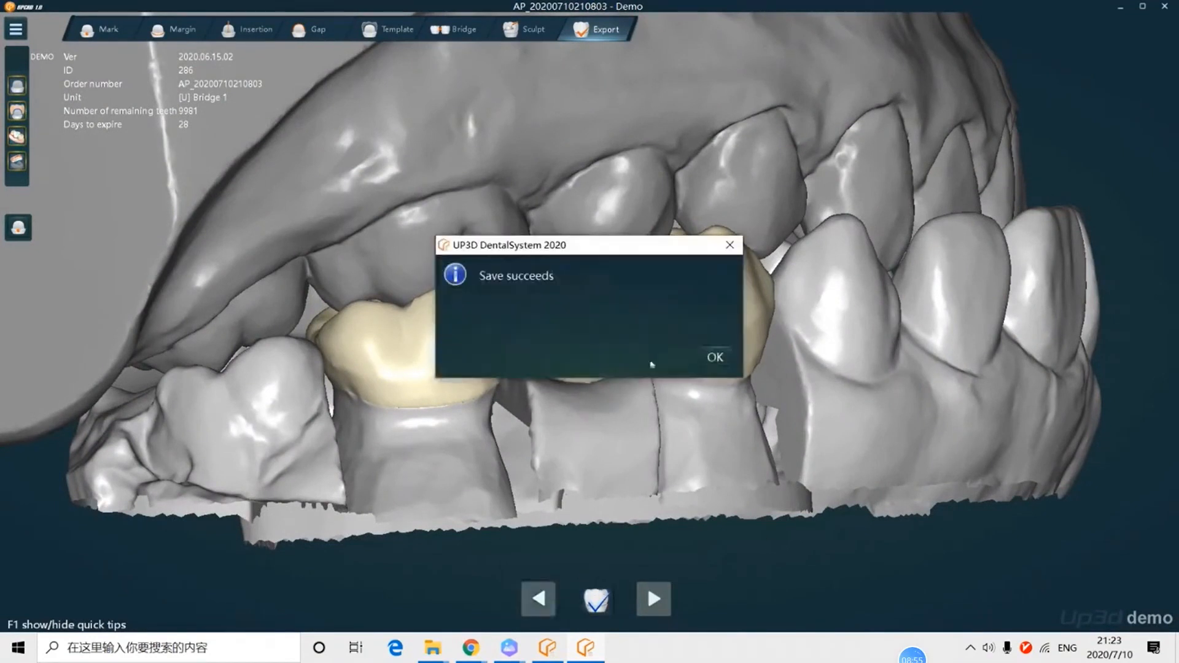
{"action": "left_click", "coordinate": [711, 357]}
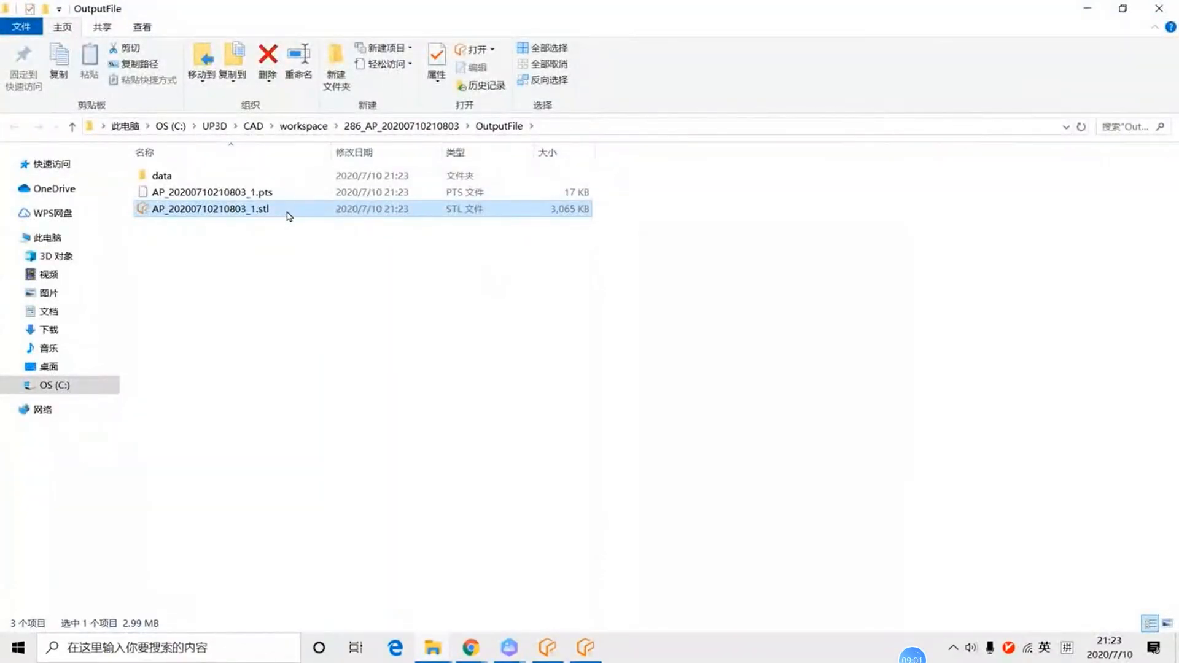
Step: Open the exported bridge STL file in the UP3D model browser and view its occlusal surface
{"action": "double_click", "coordinate": [289, 212]}
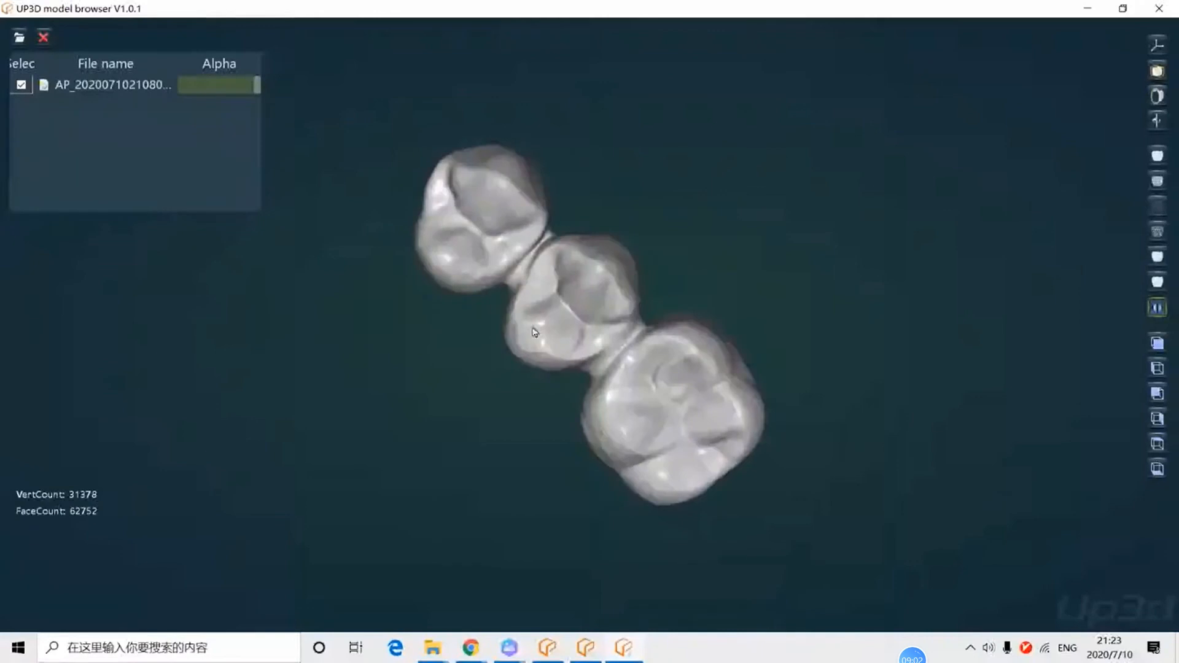
{"action": "right_click_drag", "start_coordinate": [532, 326], "coordinate": [573, 317]}
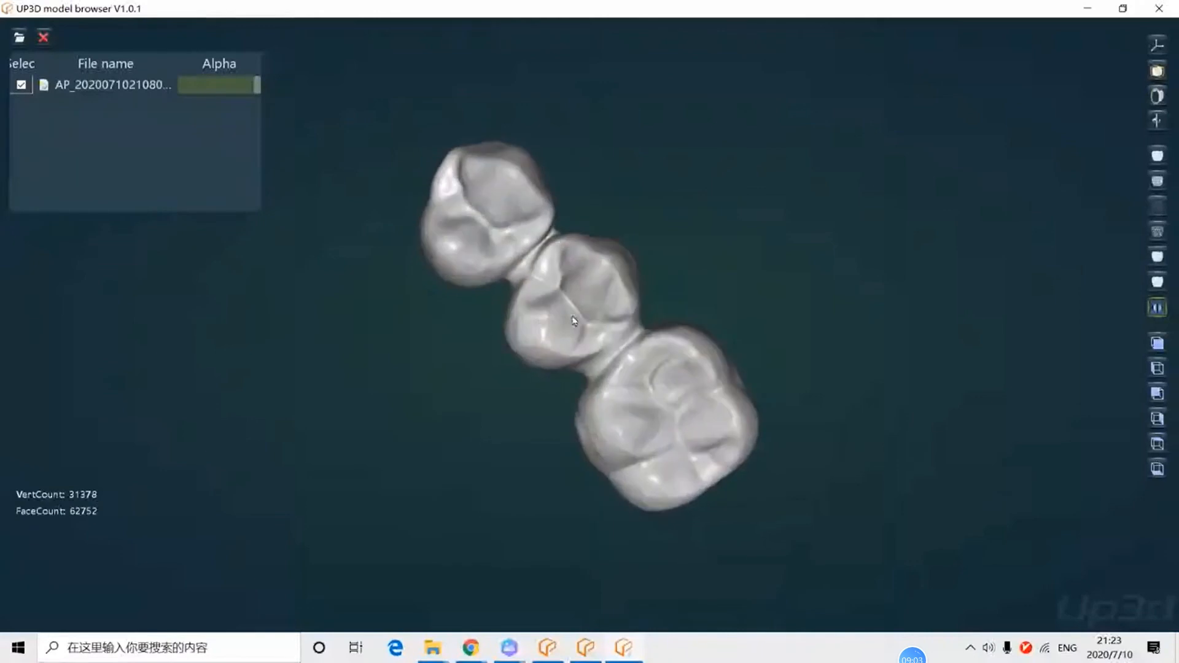
{"action": "scroll", "coordinate": [728, 358], "scroll_direction": "up", "scroll_amount": 2}
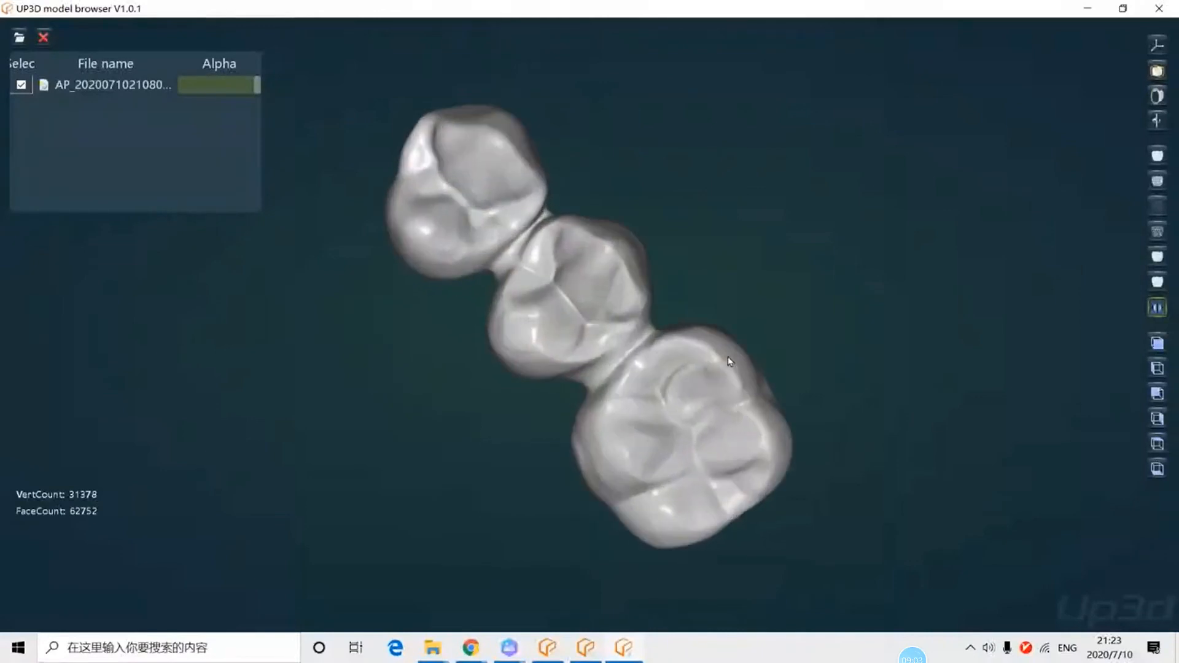
Step: Cut a cross section diagonally through the molar crown 26 and examine its wall profile
{"action": "left_click", "coordinate": [1157, 96]}
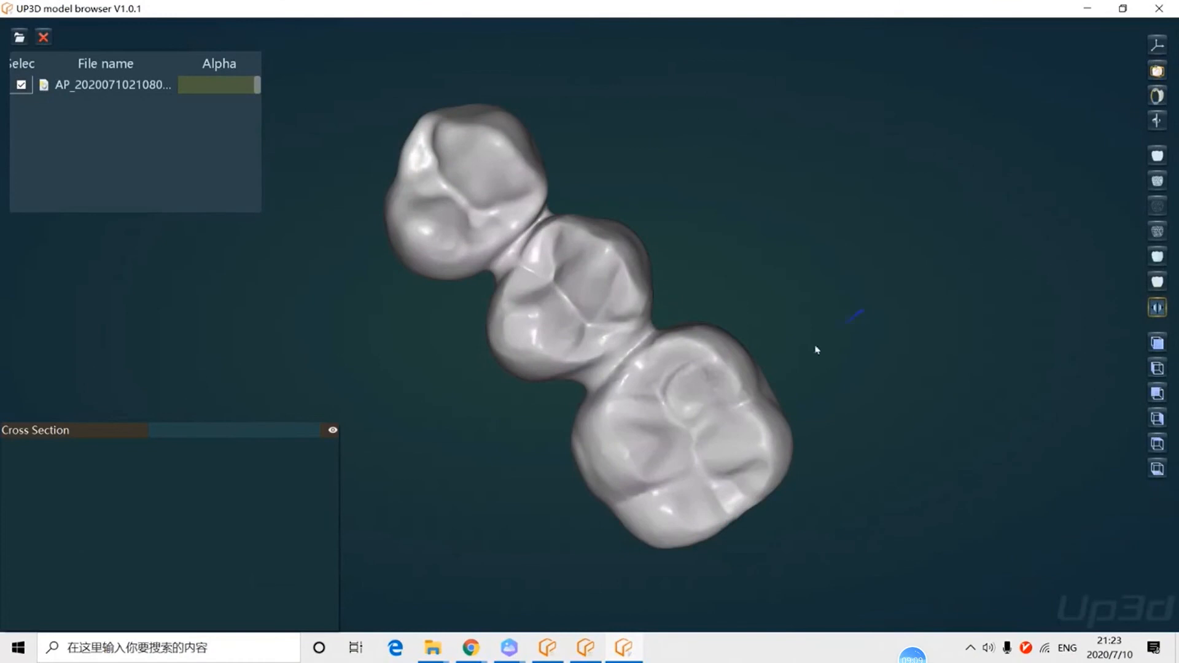
{"action": "left_click_drag", "start_coordinate": [816, 348], "coordinate": [523, 514]}
{"action": "scroll", "coordinate": [223, 554], "scroll_direction": "up", "scroll_amount": 2}
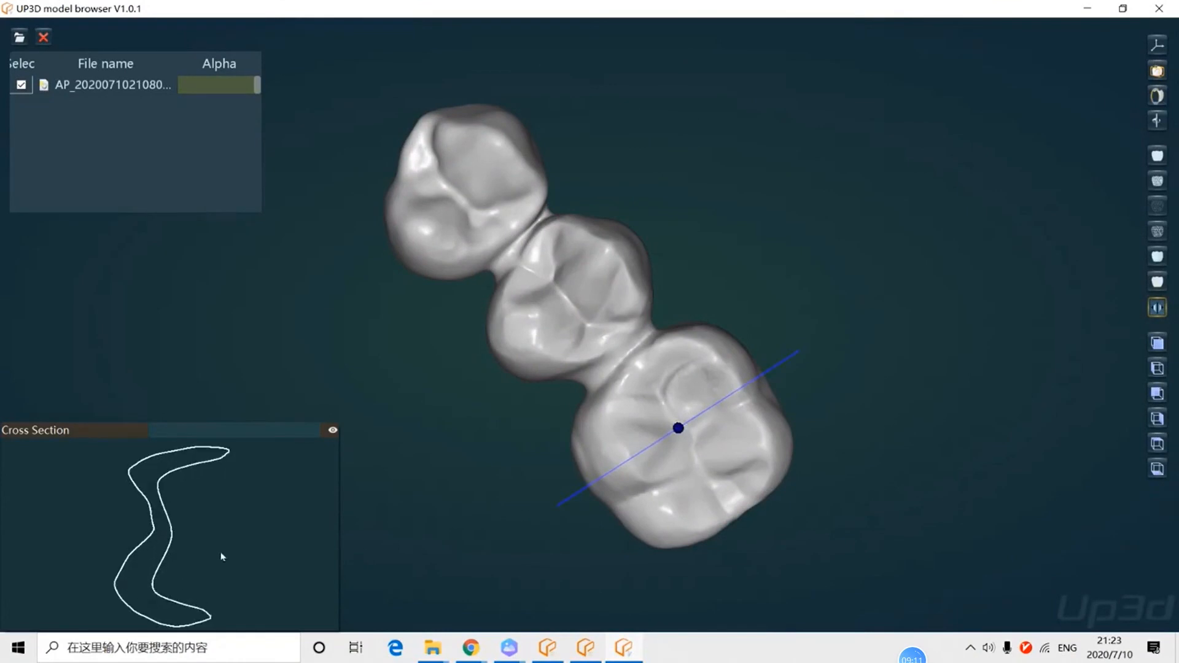
{"action": "left_click", "coordinate": [150, 507]}
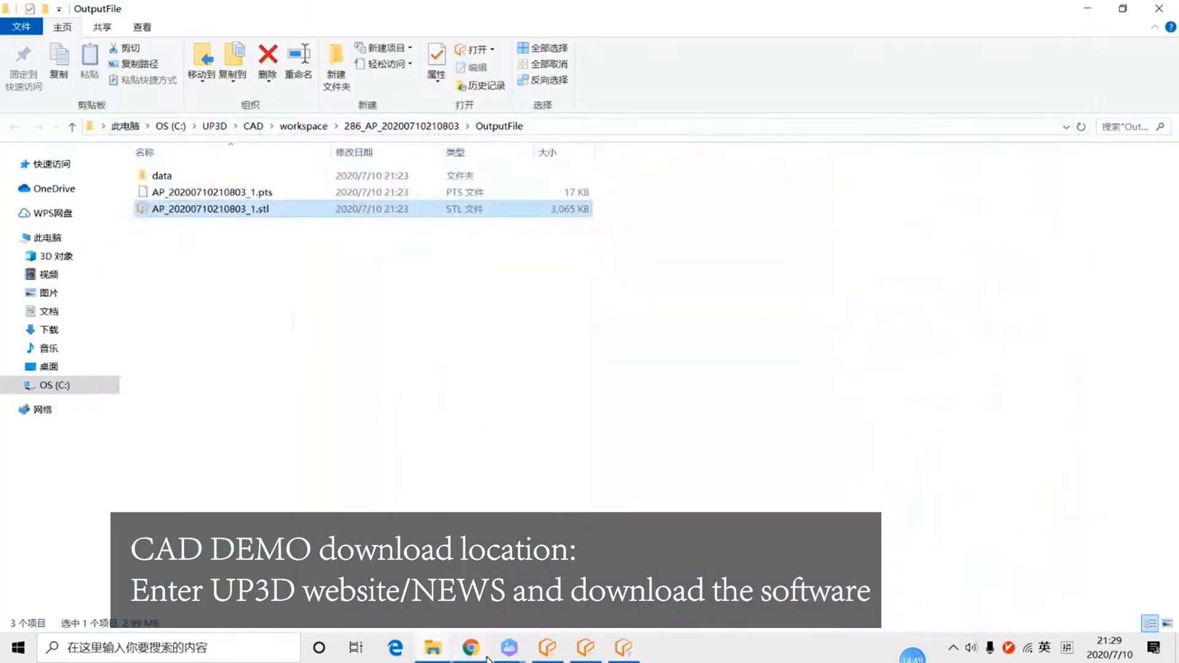
Step: Switch to Chrome, search for up3d in a new tab and open the Company News page of the UP3D website
{"action": "key", "text": "alt+Tab"}
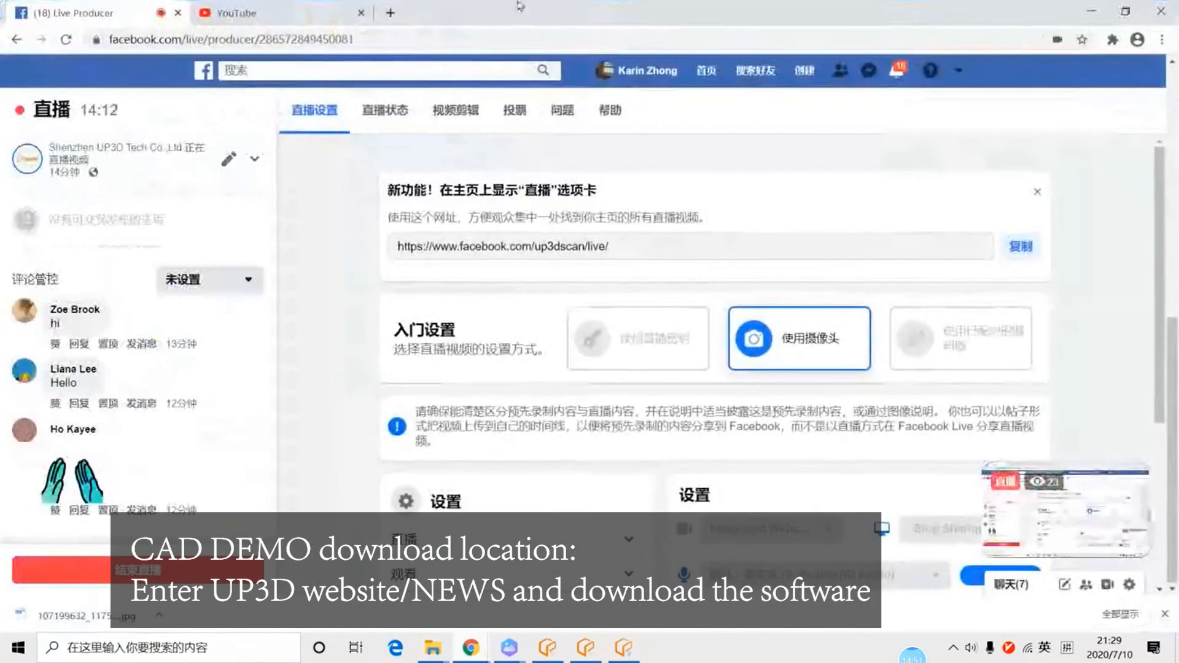
{"action": "left_click", "coordinate": [390, 12]}
{"action": "type", "text": "ups"}
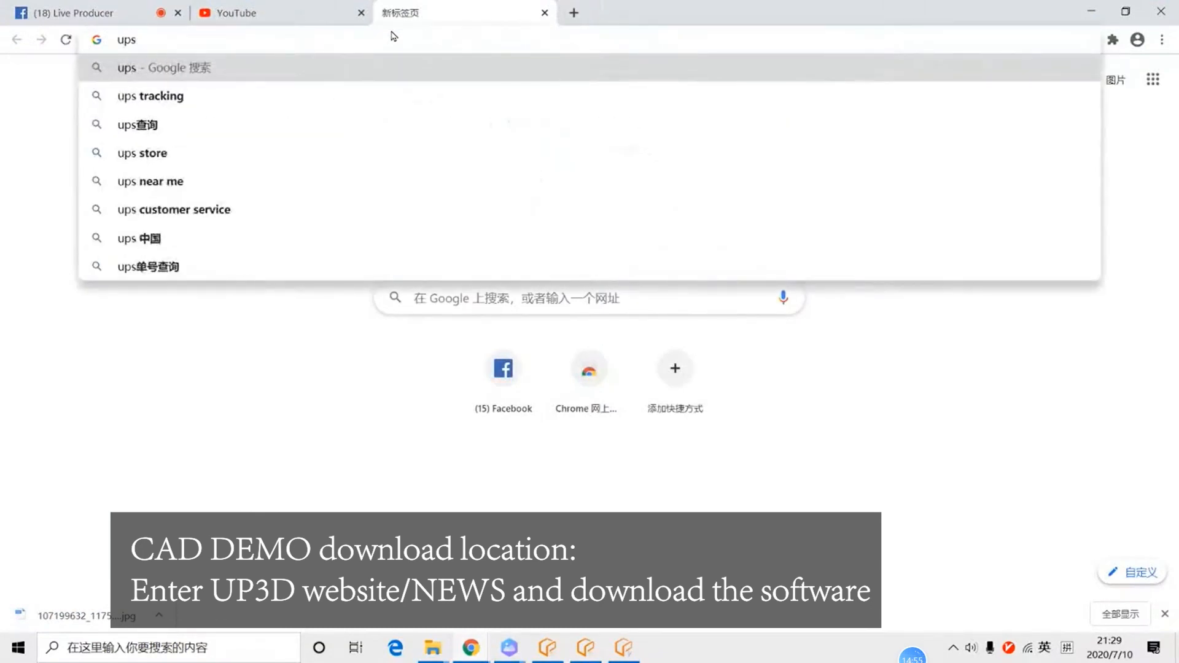
{"action": "key", "text": "BackSpace"}
{"action": "type", "text": "3d"}
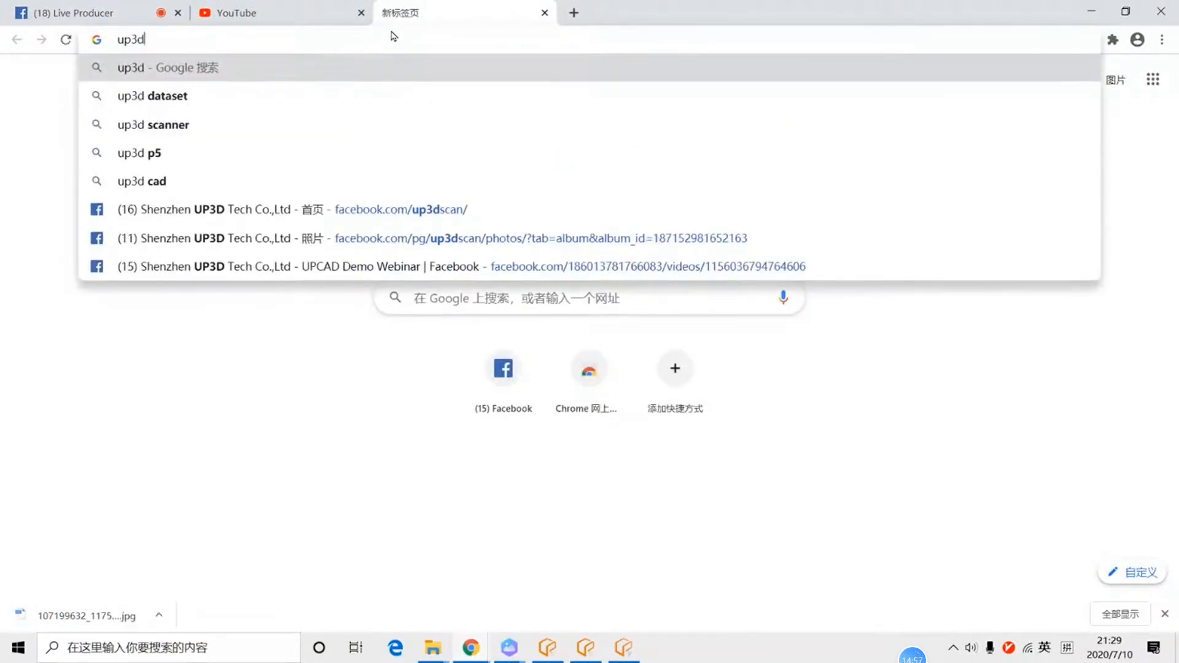
{"action": "key", "text": "Return"}
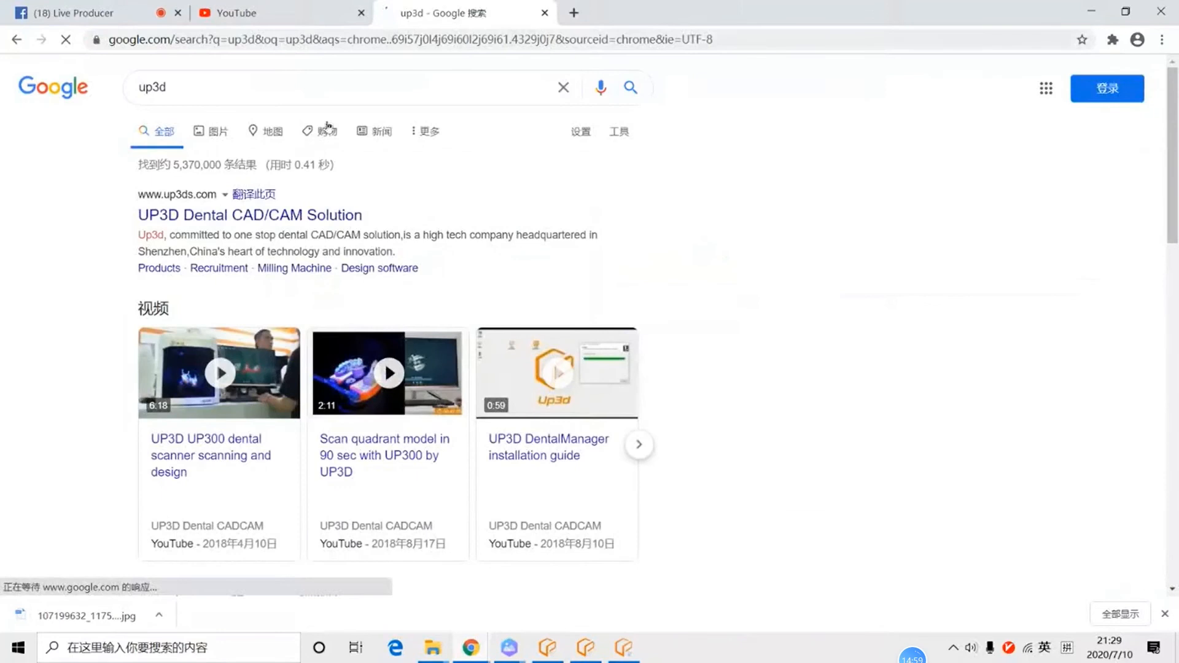
{"action": "left_click", "coordinate": [245, 220]}
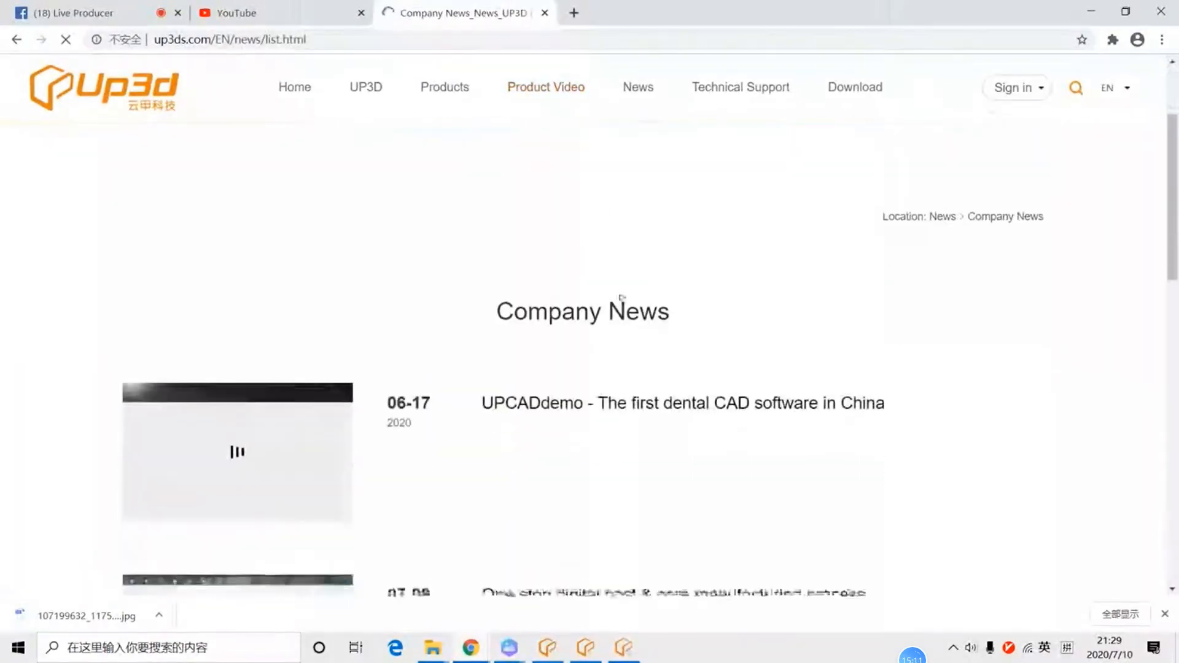
{"action": "scroll", "coordinate": [621, 338], "scroll_direction": "down", "scroll_amount": 1}
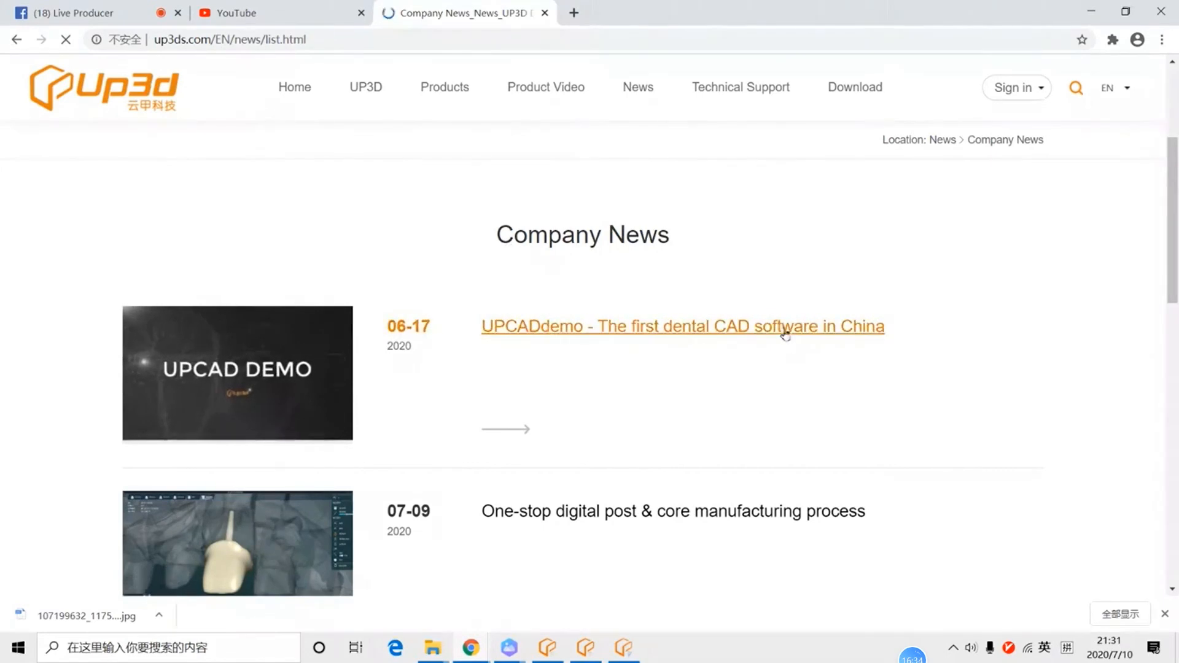
Step: Open the article "UPCADdemo - The first dental CAD software in China" and read through its functions and tips
{"action": "mouse_move", "coordinate": [635, 89]}
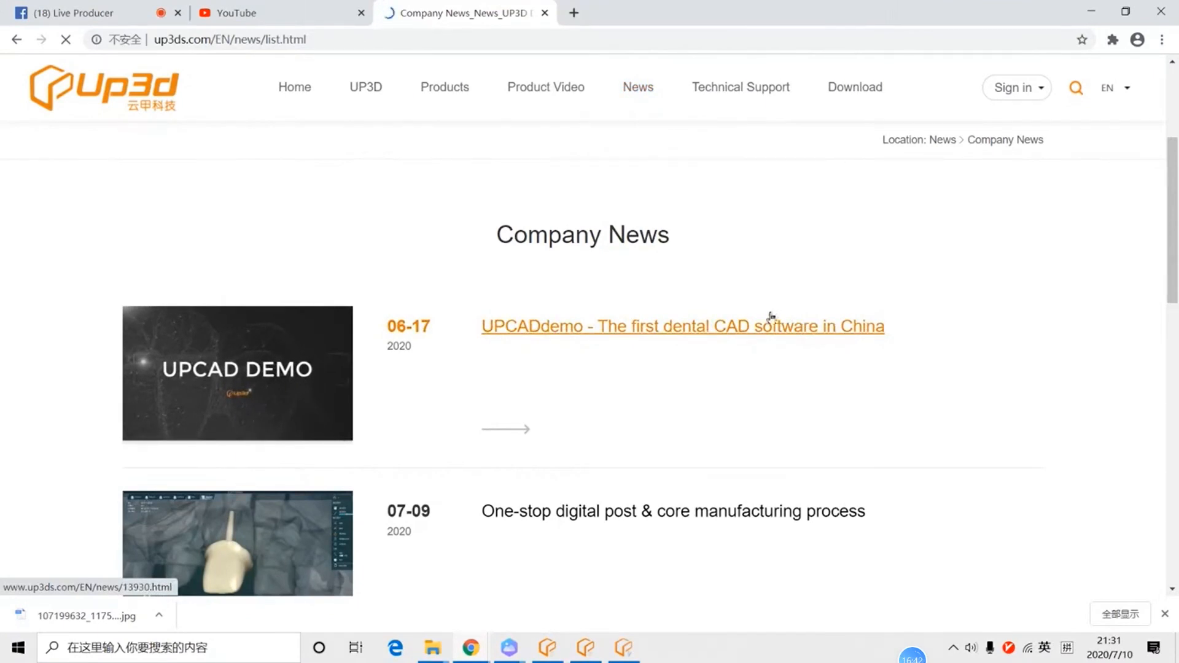
{"action": "left_click", "coordinate": [739, 320]}
{"action": "left_click", "coordinate": [810, 338]}
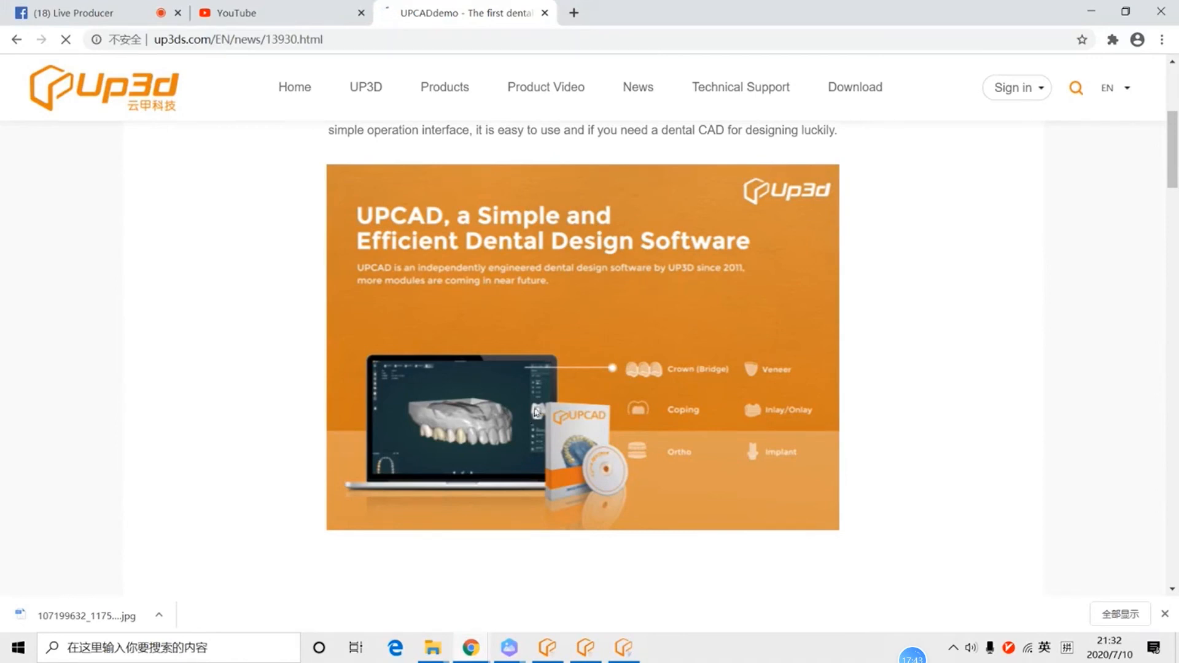
{"action": "scroll", "coordinate": [669, 362], "scroll_direction": "down", "scroll_amount": 5}
{"action": "scroll", "coordinate": [668, 362], "scroll_direction": "down", "scroll_amount": 2}
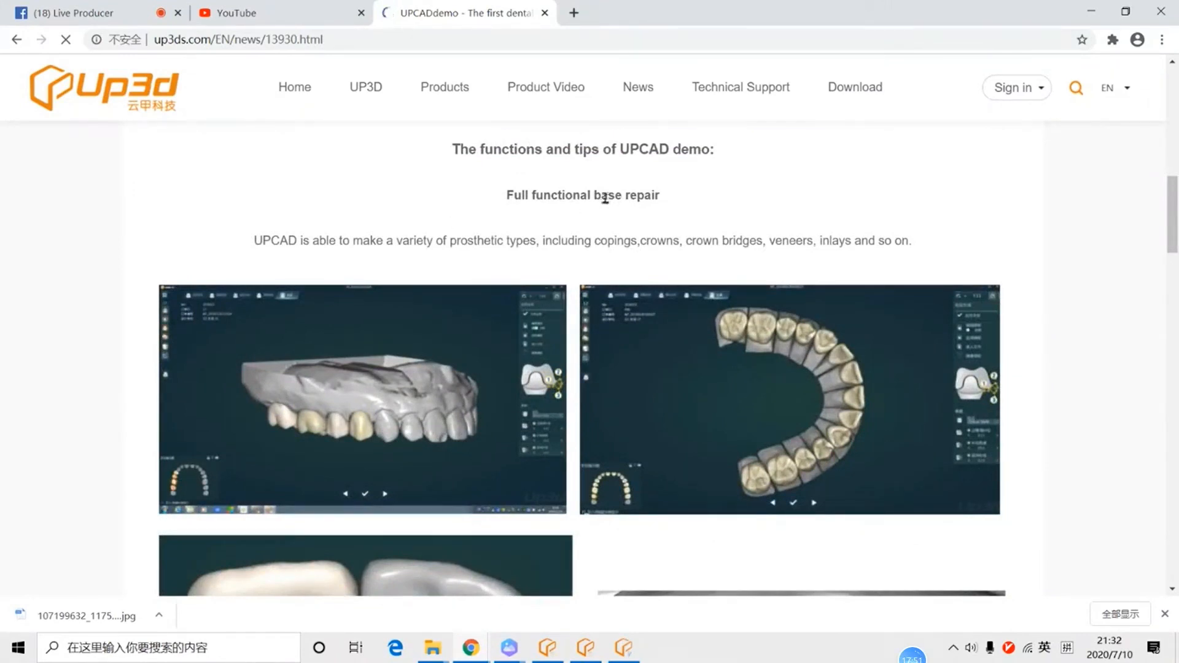
{"action": "scroll", "coordinate": [301, 255], "scroll_direction": "down", "scroll_amount": 5}
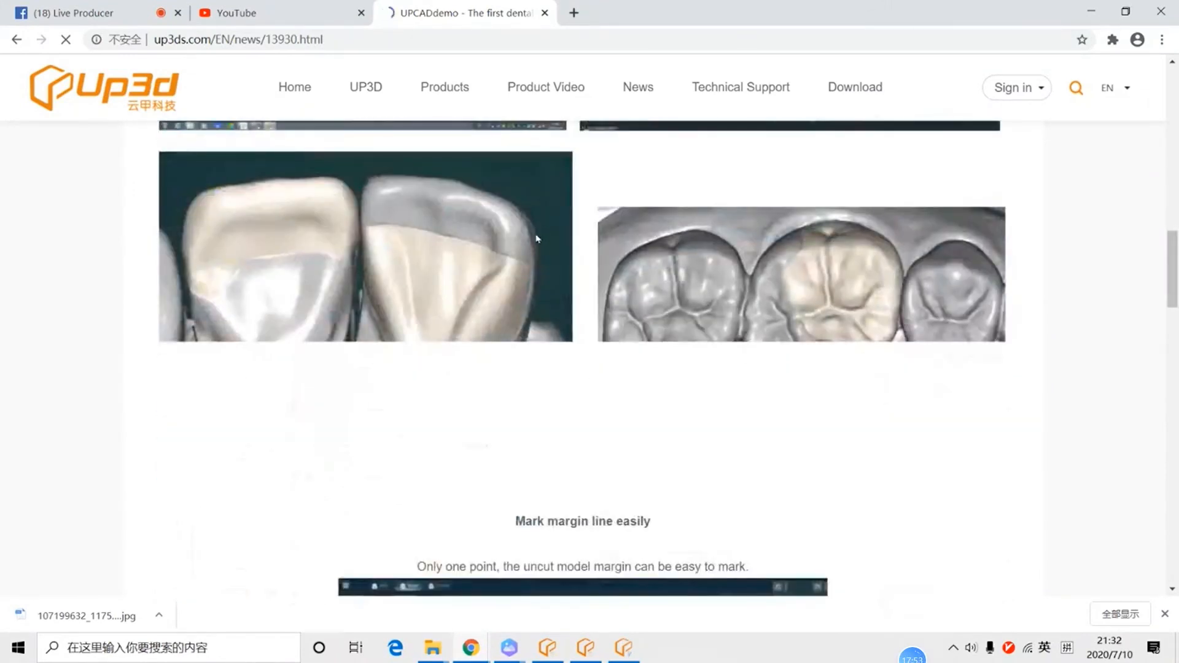
{"action": "scroll", "coordinate": [591, 246], "scroll_direction": "down", "scroll_amount": 2}
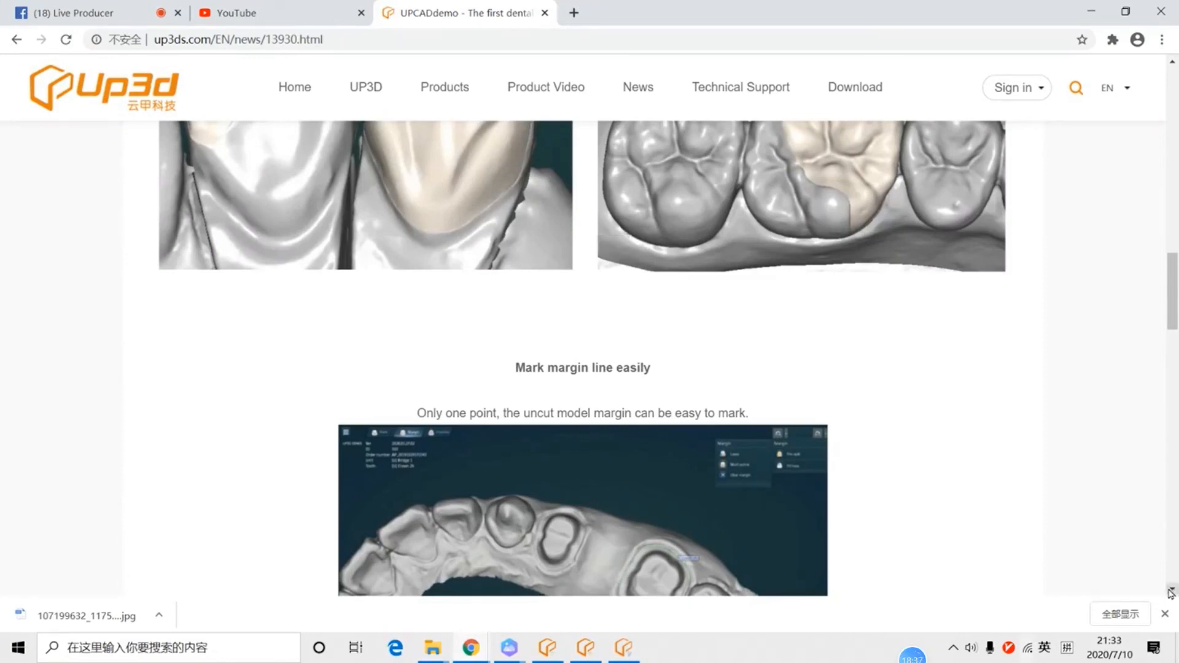
Step: Switch back to the UP3D model browser and examine the sectioned bridge from its side and its underside
{"action": "left_click", "coordinate": [624, 647]}
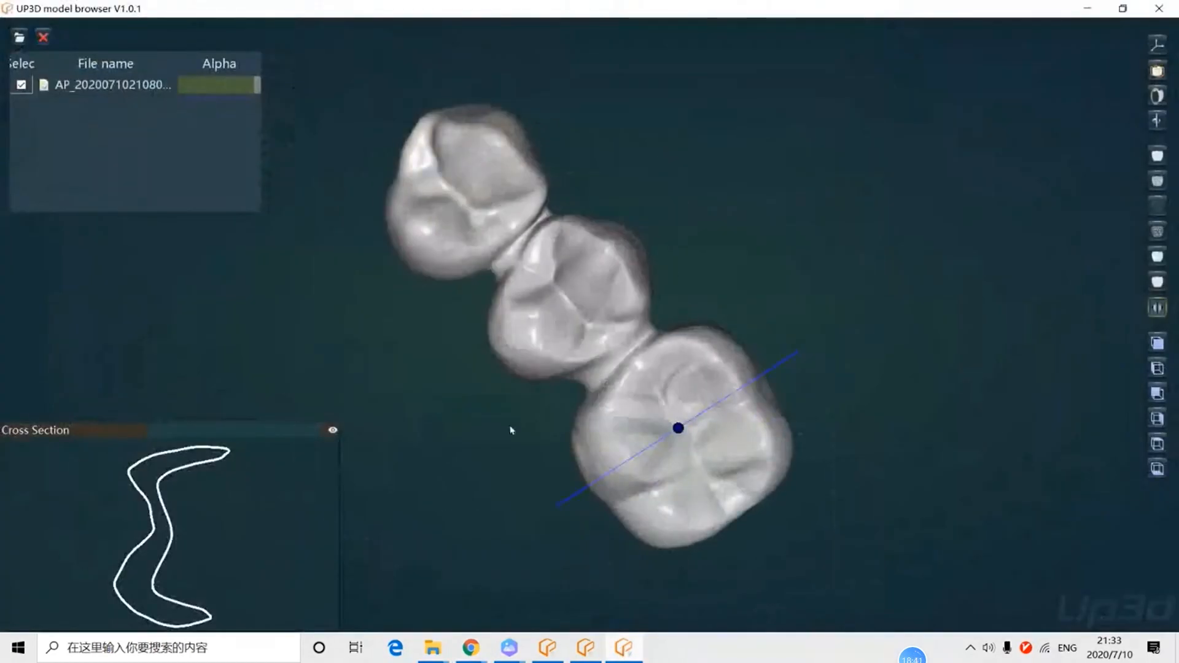
{"action": "right_click_drag", "start_coordinate": [513, 431], "coordinate": [587, 391]}
{"action": "scroll", "coordinate": [587, 391], "scroll_direction": "down", "scroll_amount": 2}
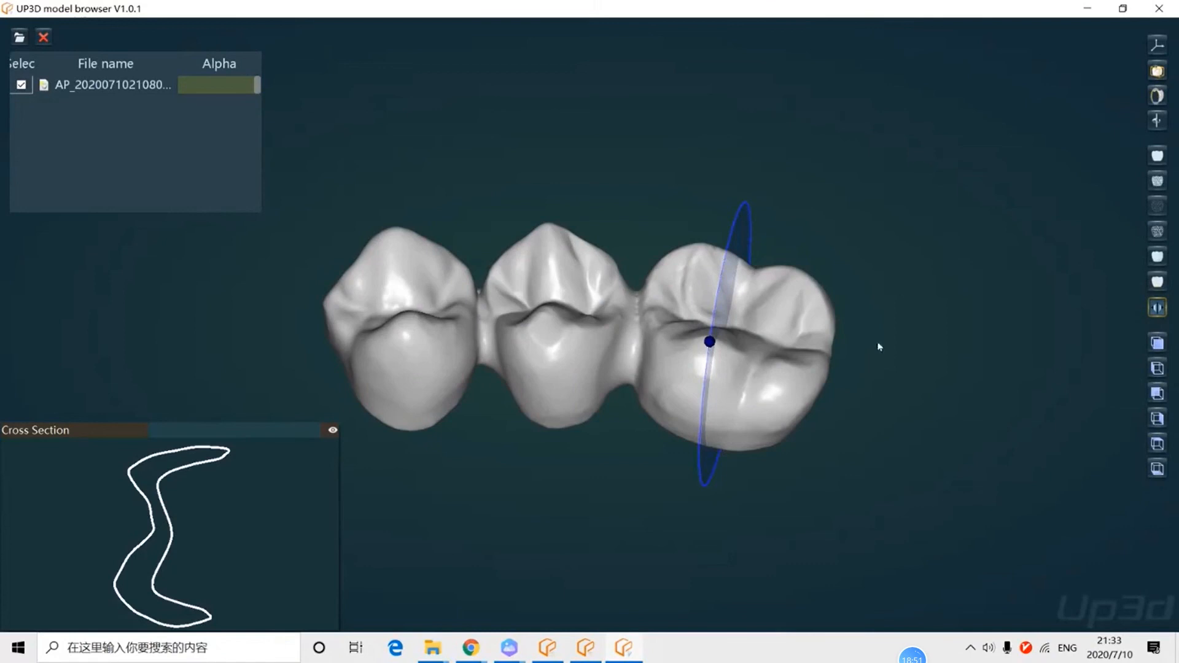
{"action": "right_click_drag", "start_coordinate": [879, 344], "coordinate": [784, 330]}
{"action": "right_click_drag", "start_coordinate": [682, 304], "coordinate": [642, 316]}
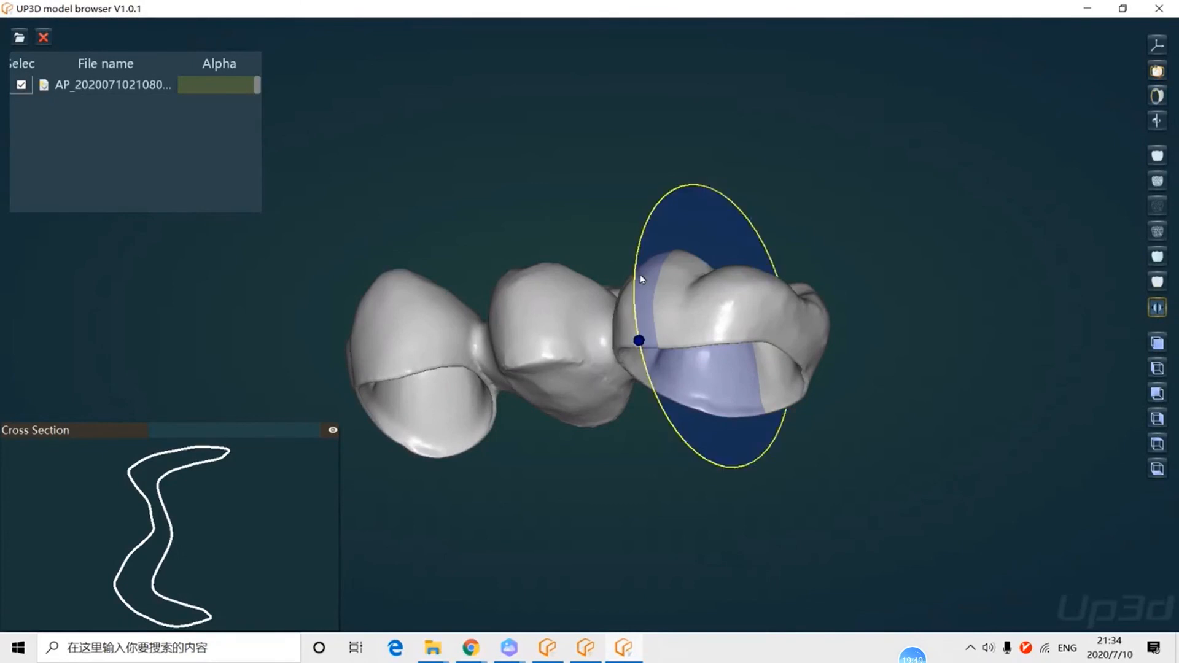
{"action": "mouse_move", "coordinate": [481, 657]}
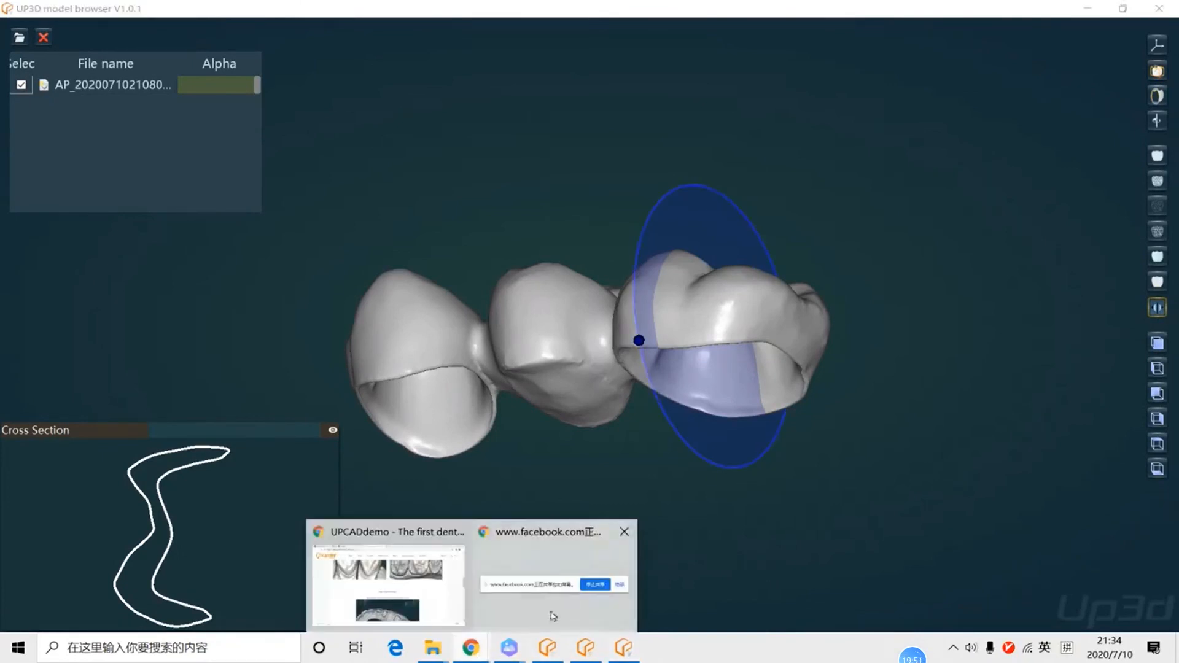
Step: Switch back to Chrome and go from the UPCADdemo article to the Company News list of the UP3D website
{"action": "left_click", "coordinate": [440, 574]}
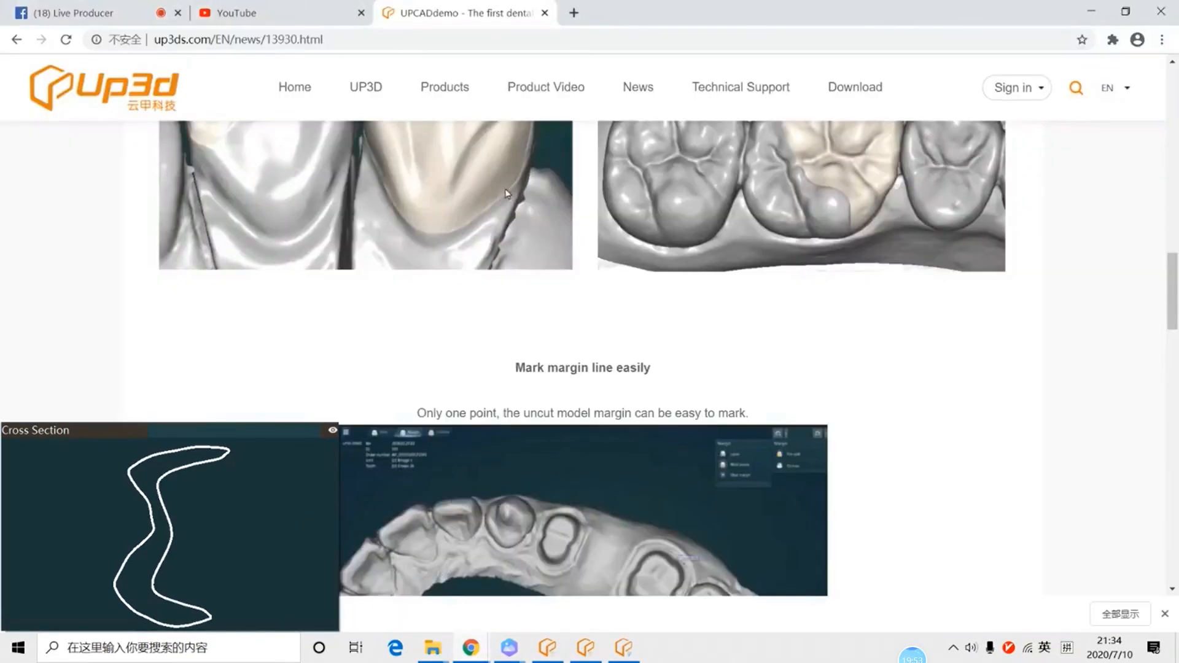
{"action": "mouse_move", "coordinate": [485, 647]}
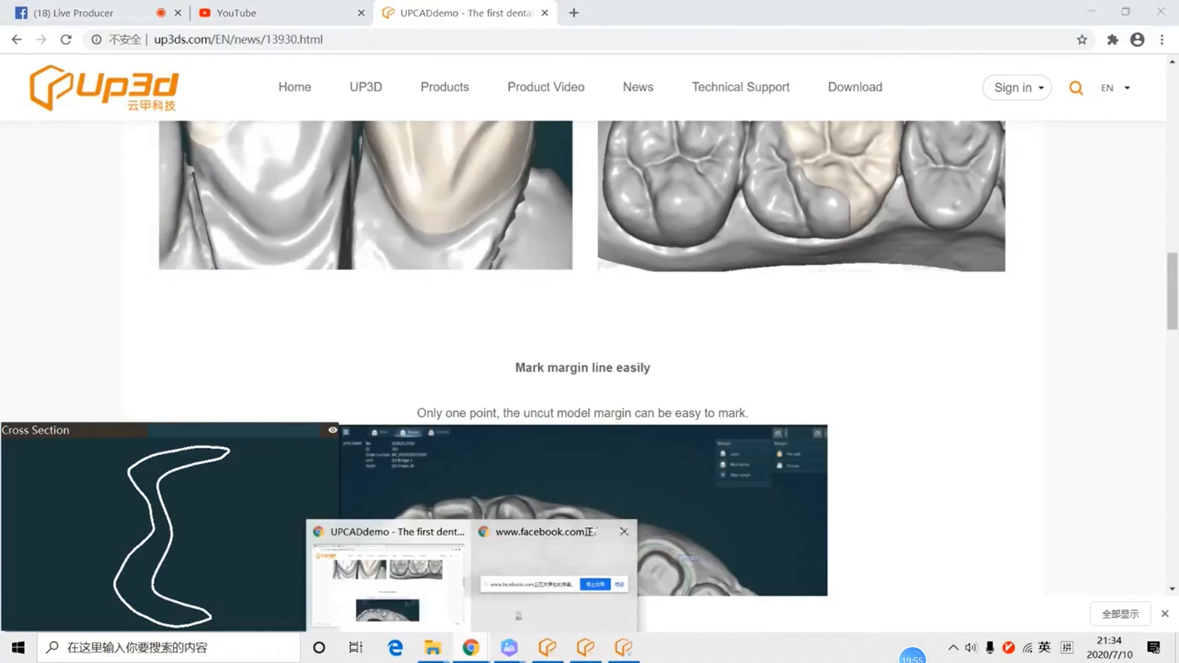
{"action": "left_click", "coordinate": [556, 574]}
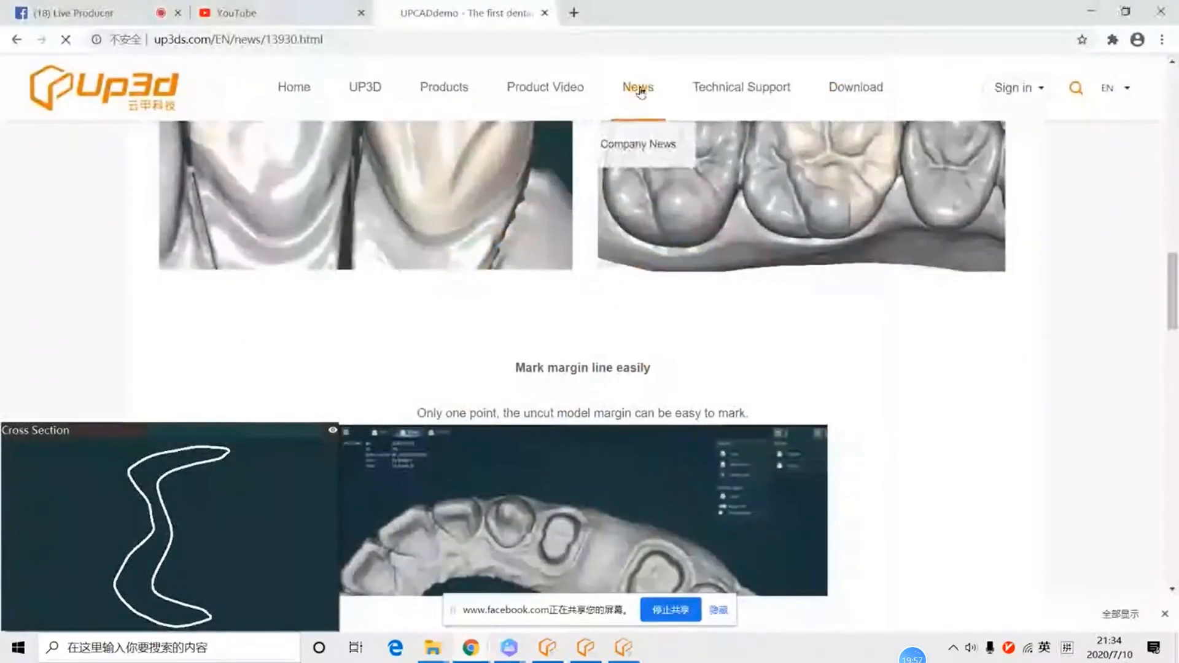
{"action": "left_click", "coordinate": [638, 91]}
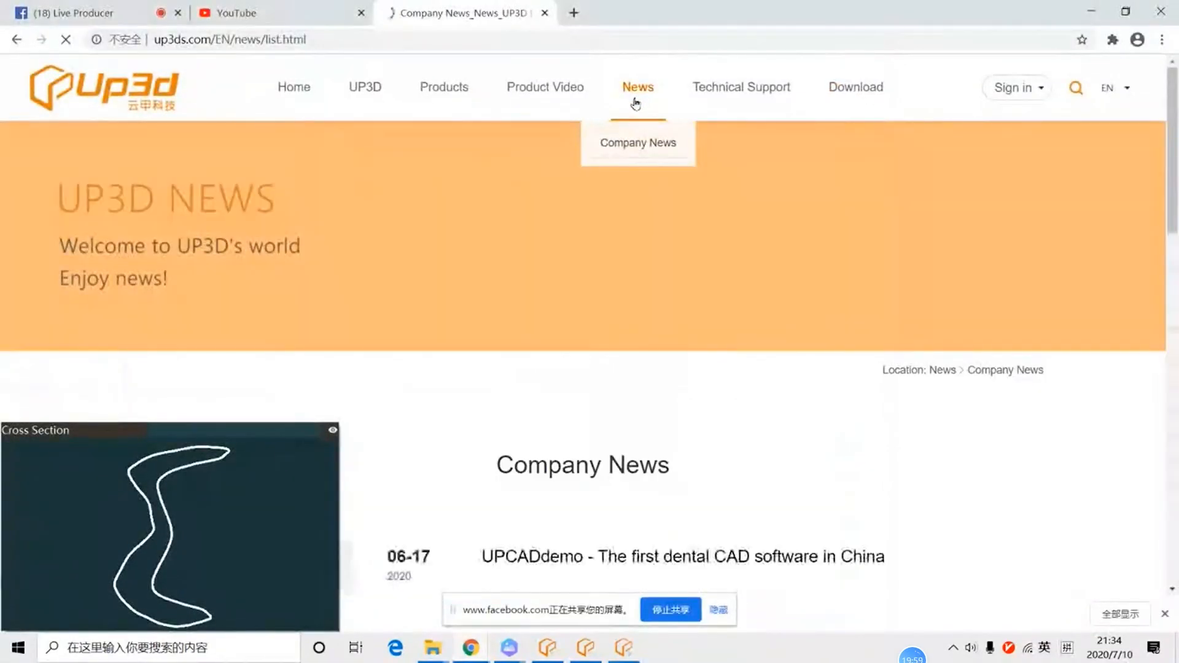
{"action": "left_click", "coordinate": [642, 143]}
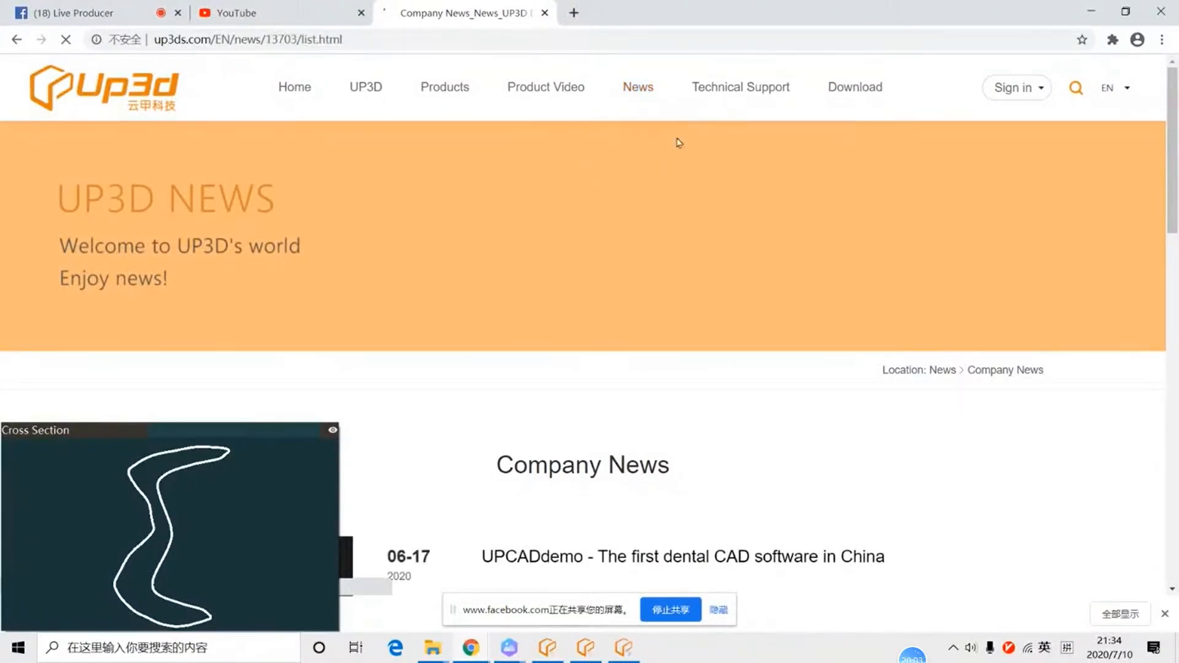
Step: Open the 06-17 article "UPCADdemo - The first dental CAD software in China" from the Company News list
{"action": "mouse_move", "coordinate": [645, 113]}
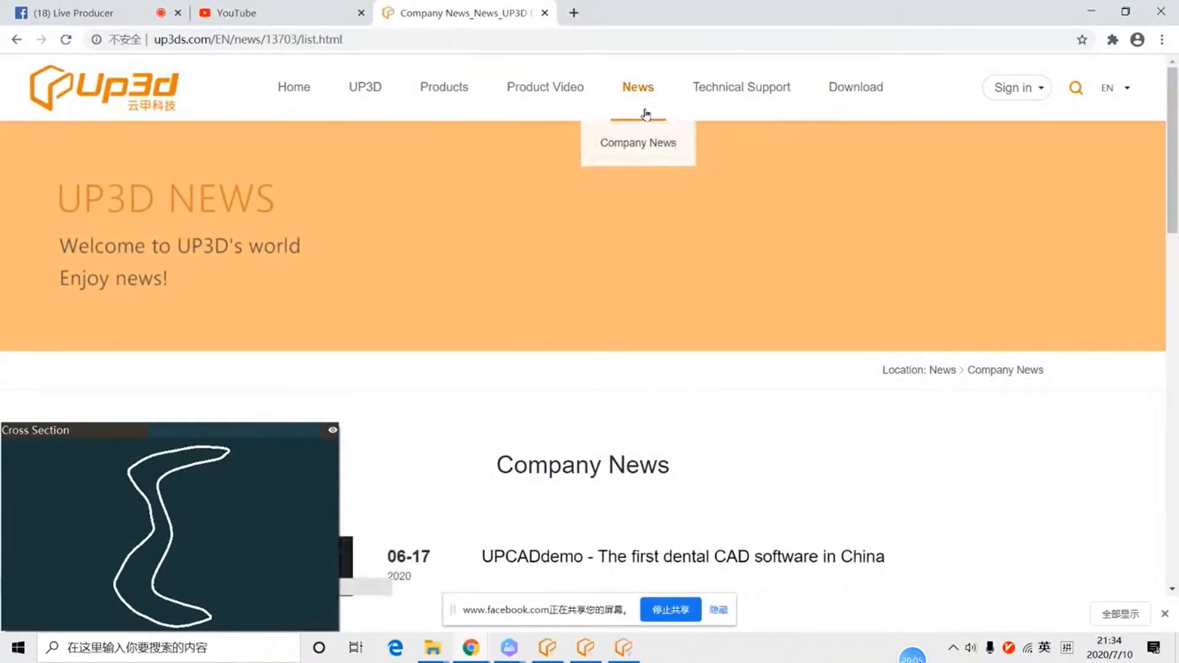
{"action": "scroll", "coordinate": [694, 344], "scroll_direction": "down", "scroll_amount": 2}
{"action": "left_click", "coordinate": [645, 409]}
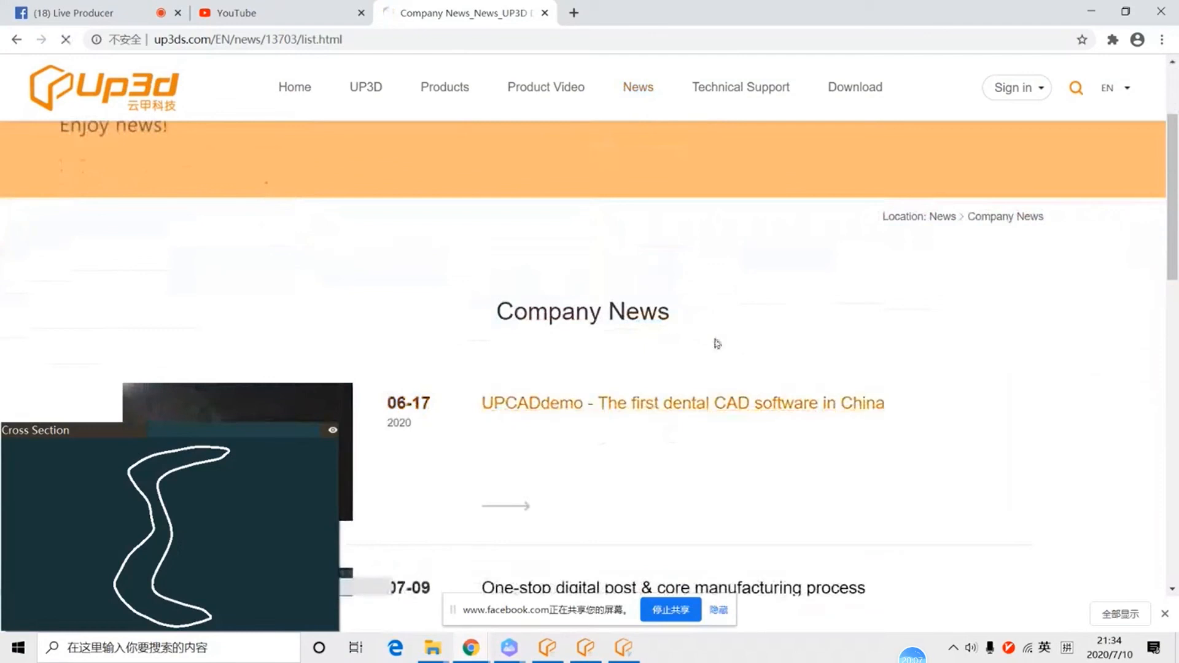